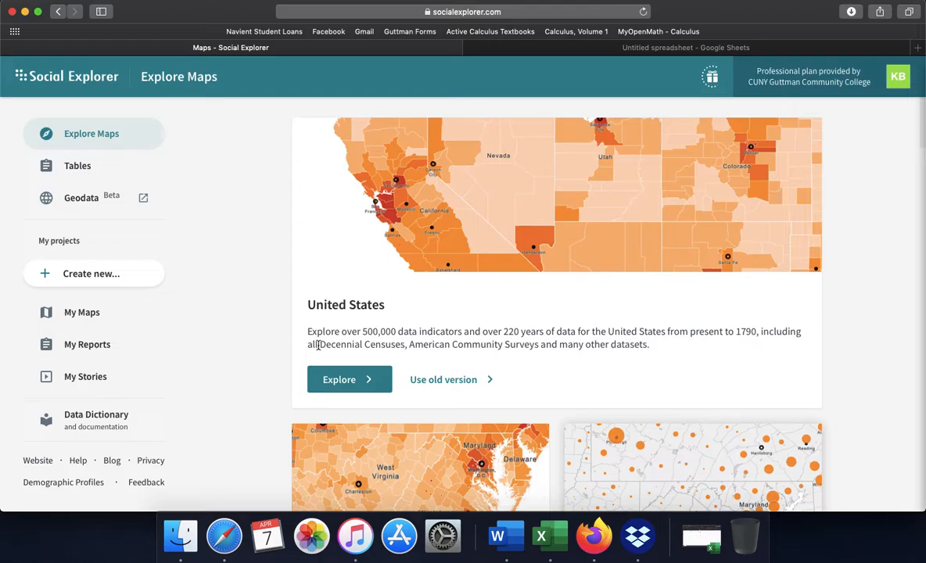
Open the United States map in Social Explorer and bring the New York City area into close view.
{"action": "left_click", "coordinate": [350, 379]}
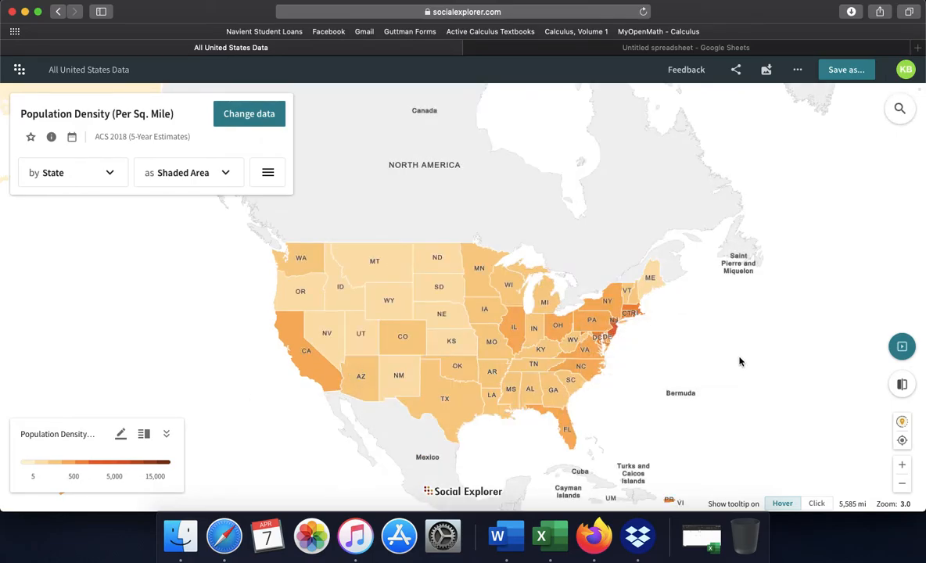
{"action": "left_click_drag", "start_coordinate": [740, 361], "coordinate": [676, 301]}
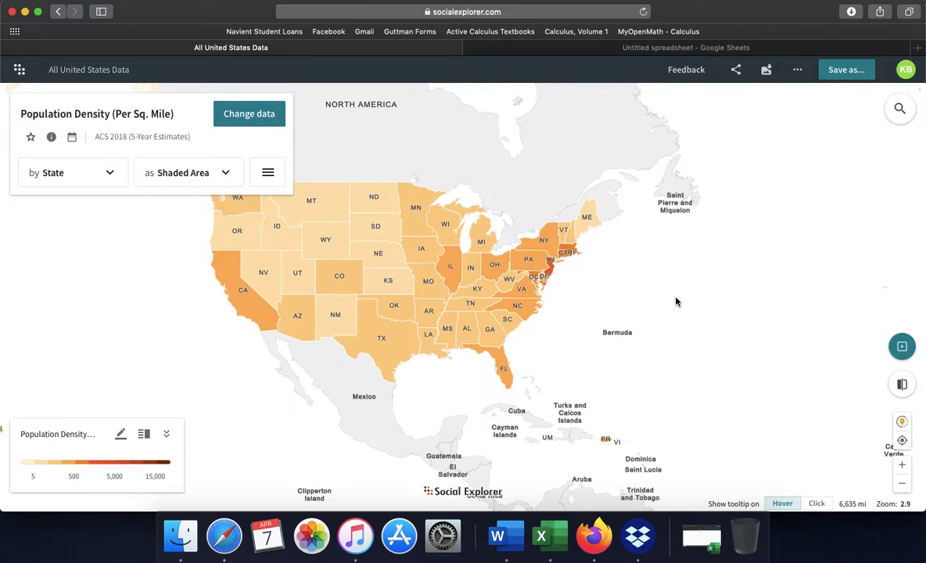
{"action": "left_click", "coordinate": [901, 465]}
{"action": "left_click", "coordinate": [902, 467]}
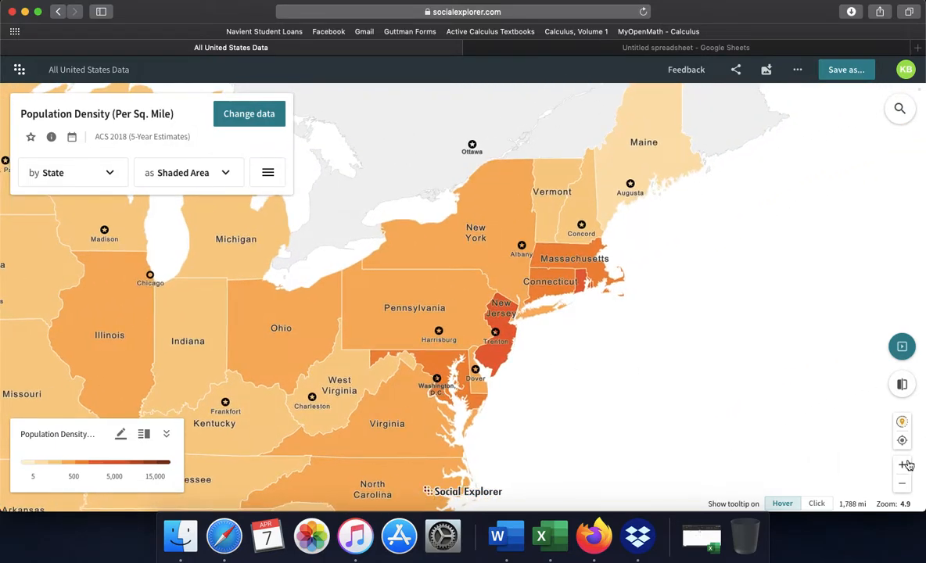
{"action": "left_click", "coordinate": [903, 465]}
{"action": "left_click", "coordinate": [904, 465]}
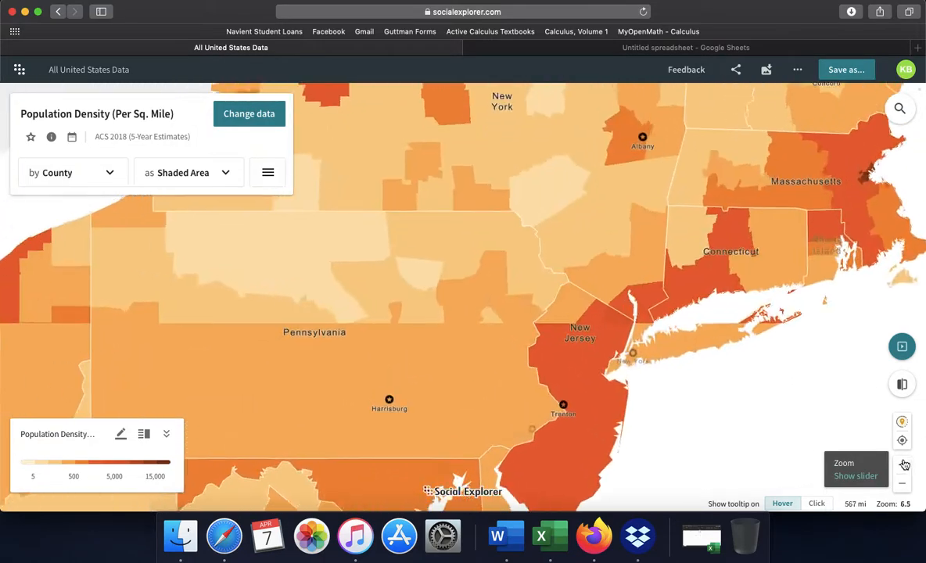
{"action": "left_click_drag", "start_coordinate": [837, 384], "coordinate": [753, 287]}
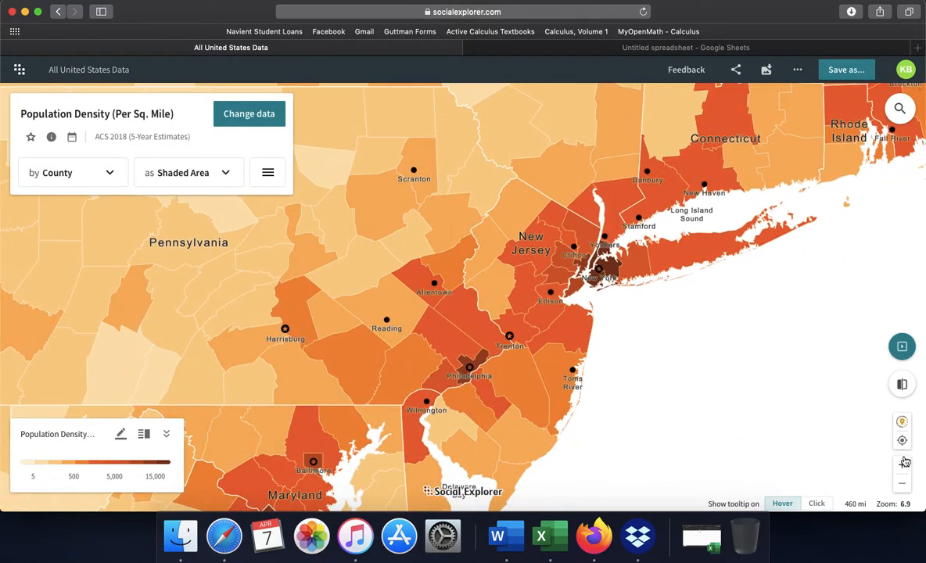
{"action": "left_click", "coordinate": [902, 465]}
{"action": "left_click", "coordinate": [902, 465]}
{"action": "left_click_drag", "start_coordinate": [749, 264], "coordinate": [435, 397]}
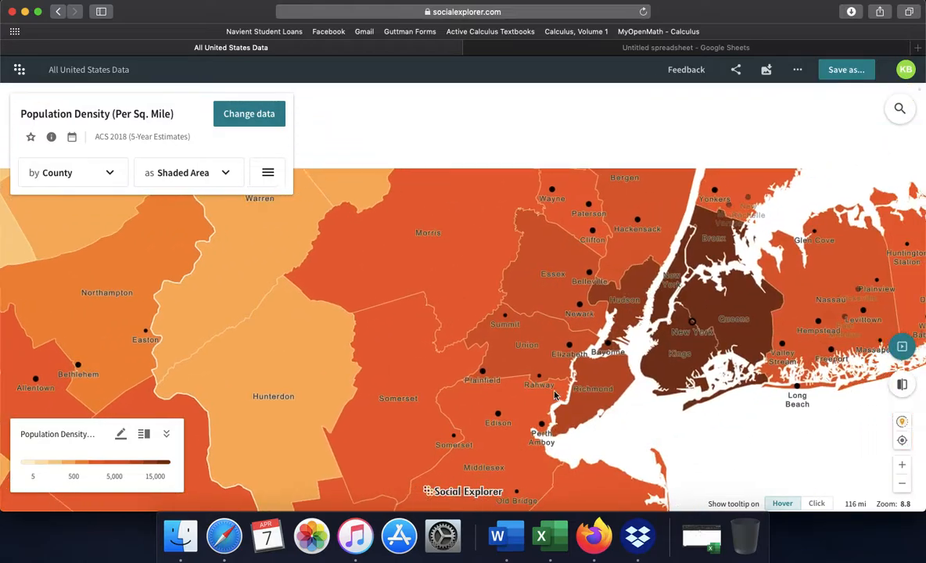
{"action": "left_click_drag", "start_coordinate": [762, 371], "coordinate": [662, 385]}
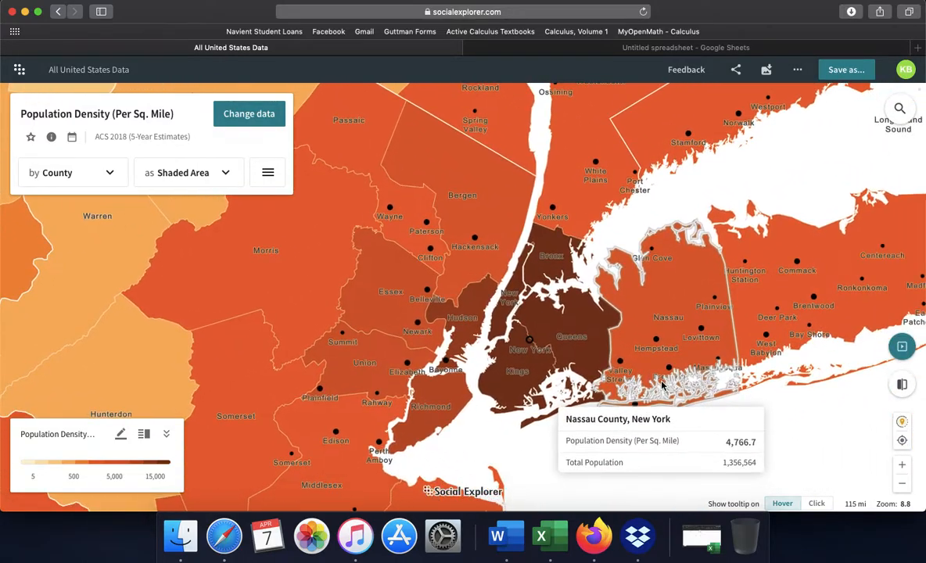
{"action": "left_click", "coordinate": [901, 466]}
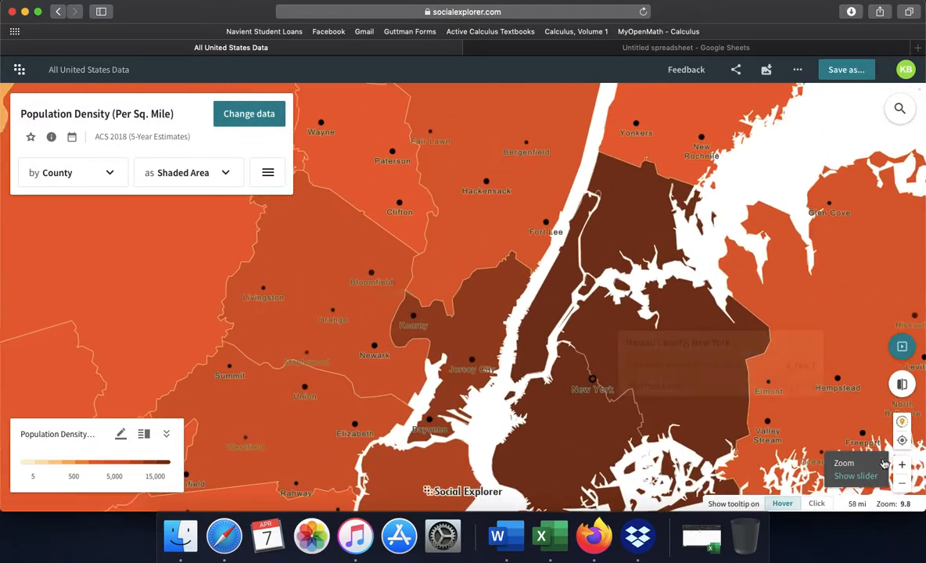
{"action": "left_click_drag", "start_coordinate": [742, 270], "coordinate": [670, 211]}
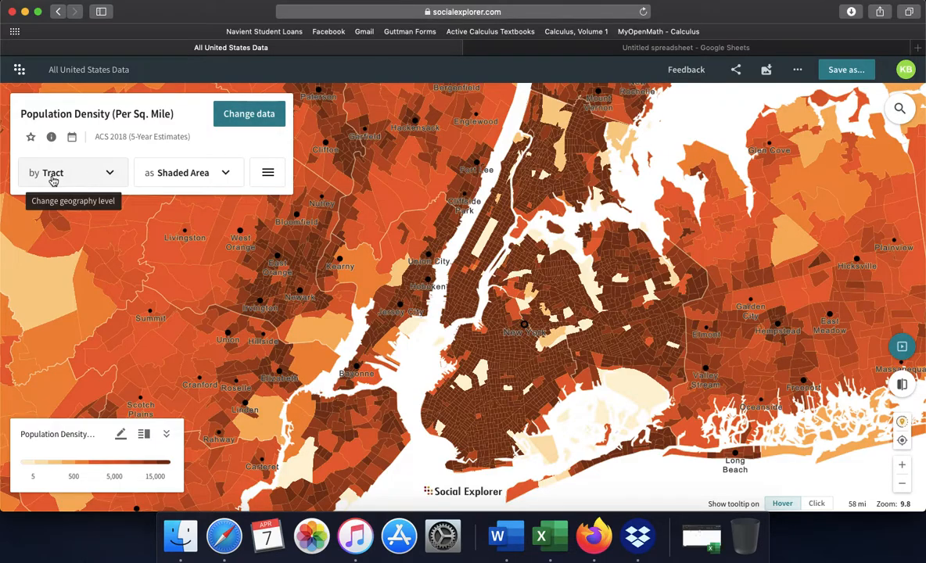
Set the map's geography level to 5-Digit ZIP Code Tabulation Area (ZCTA5) and examine the ZIP areas around New York City.
{"action": "left_click", "coordinate": [113, 174]}
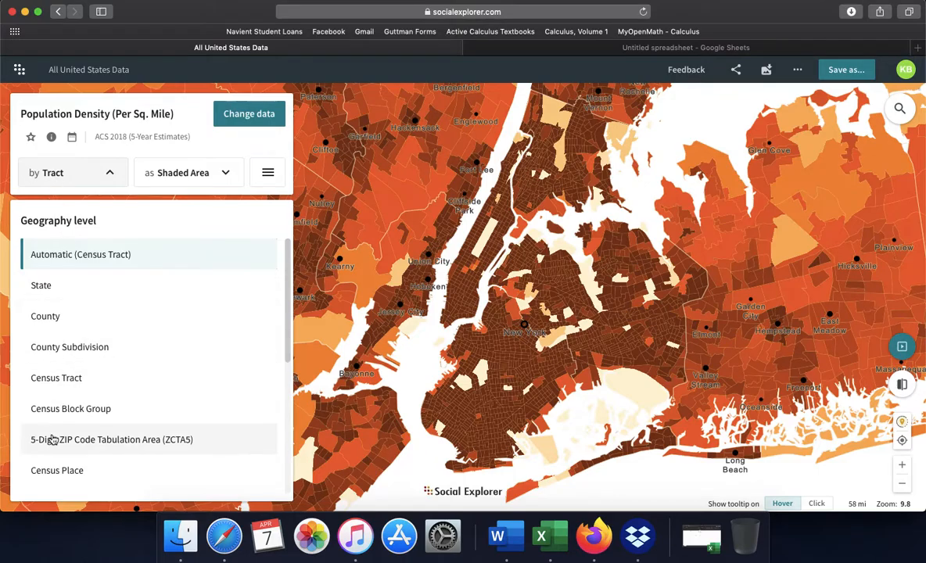
{"action": "left_click", "coordinate": [124, 444]}
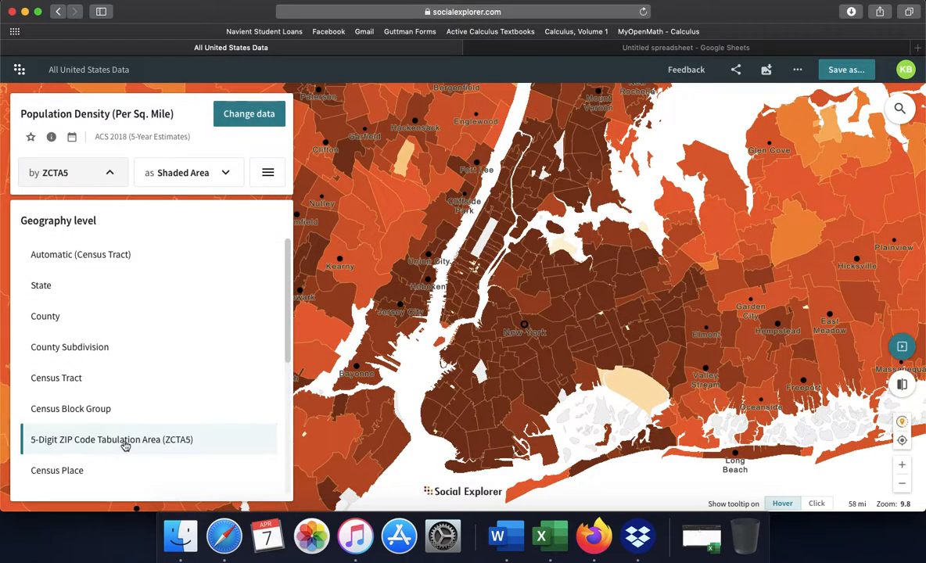
{"action": "mouse_move", "coordinate": [438, 431]}
{"action": "left_click", "coordinate": [109, 173]}
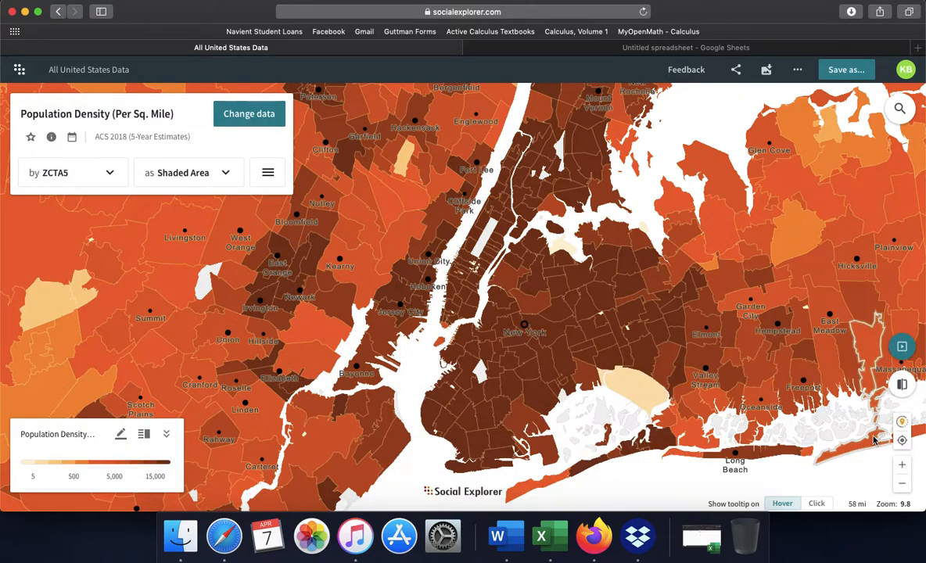
{"action": "left_click", "coordinate": [901, 465]}
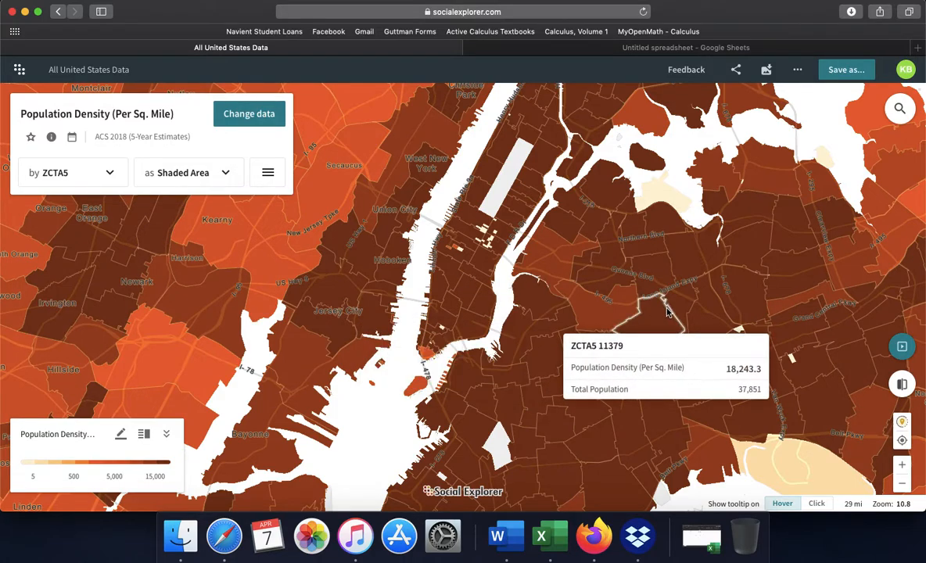
{"action": "left_click_drag", "start_coordinate": [668, 313], "coordinate": [632, 274]}
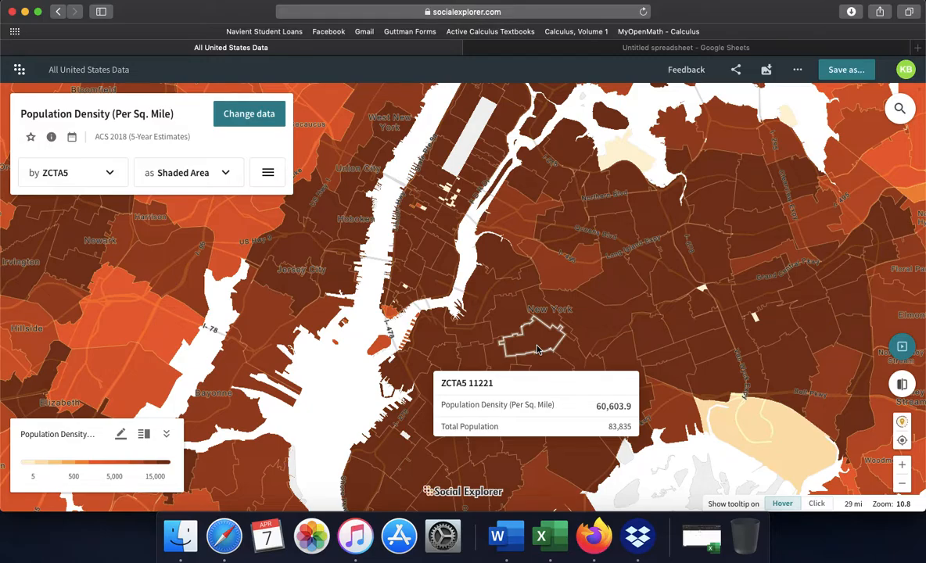
Switch to the Book1 workbook in Excel and clear the existing contents of Sheet1.
{"action": "left_click", "coordinate": [712, 548]}
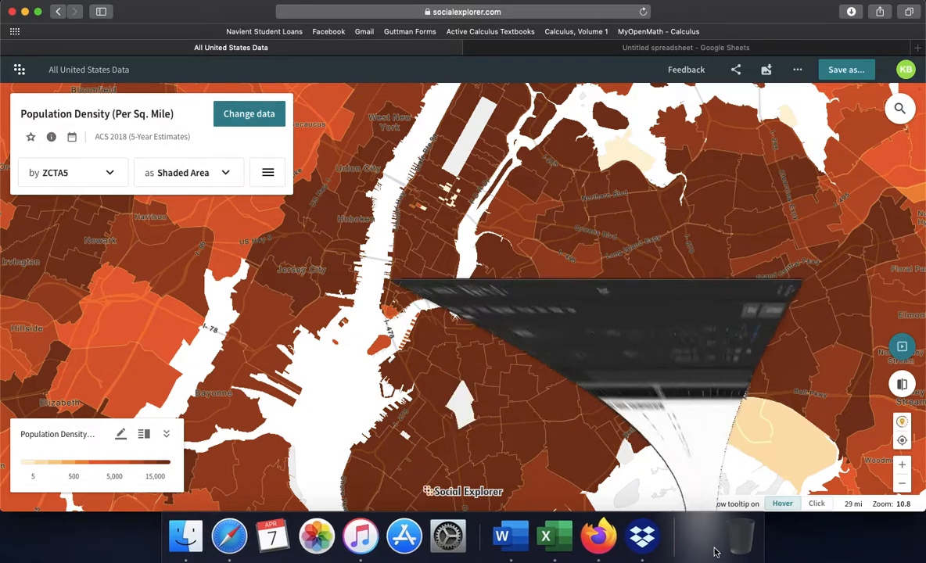
{"action": "left_click_drag", "start_coordinate": [422, 258], "coordinate": [43, 125]}
{"action": "key", "text": "Delete"}
{"action": "left_click", "coordinate": [283, 333]}
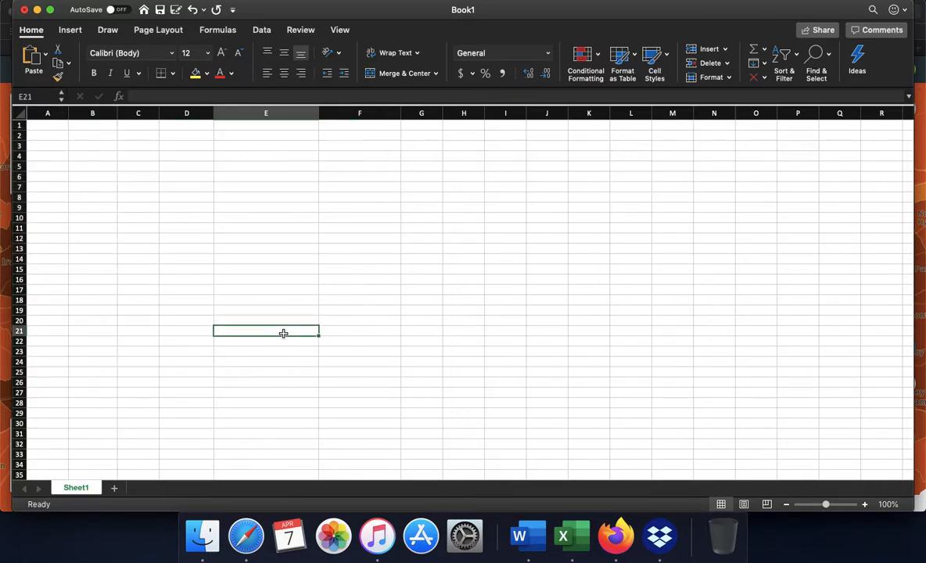
Enter the header Zip Code in cell A1 and the value 11221 in cell A2.
{"action": "left_click", "coordinate": [59, 125]}
{"action": "type", "text": "Zip C"}
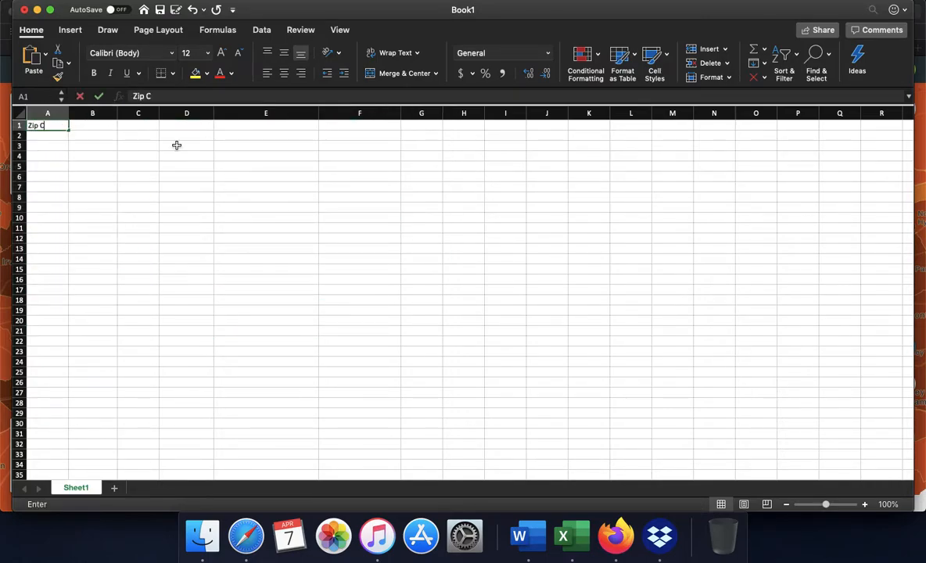
{"action": "type", "text": "ode"}
{"action": "key", "text": "Return"}
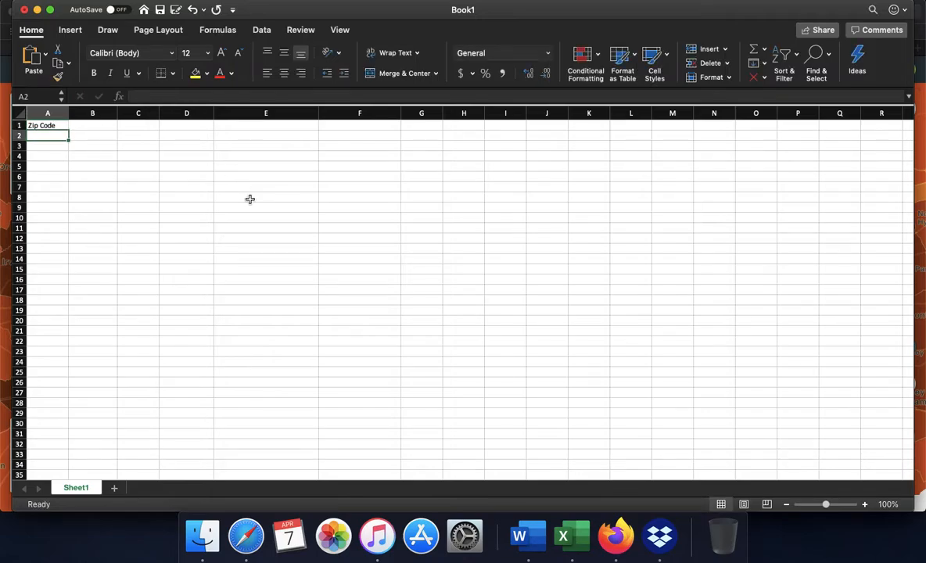
{"action": "type", "text": "112"}
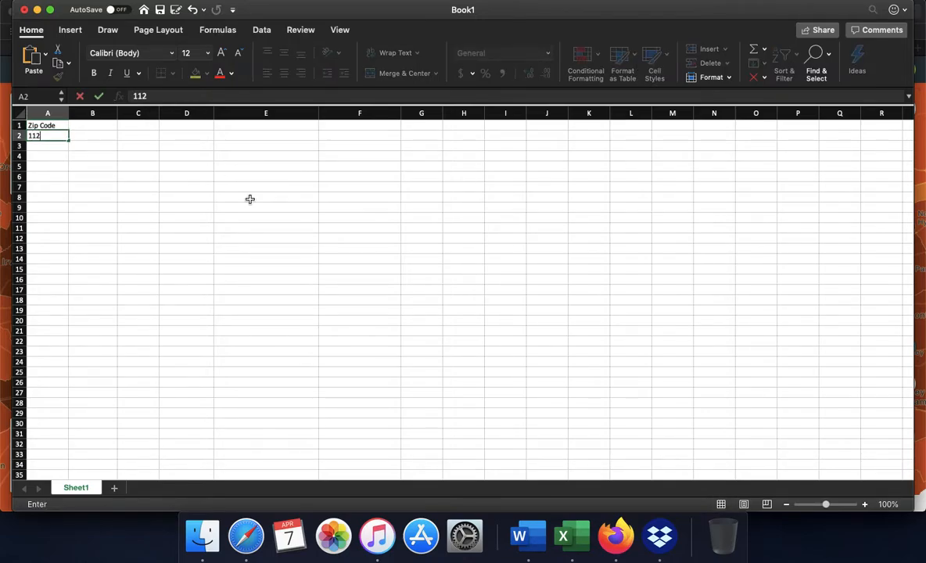
{"action": "type", "text": "21"}
{"action": "key", "text": "Return"}
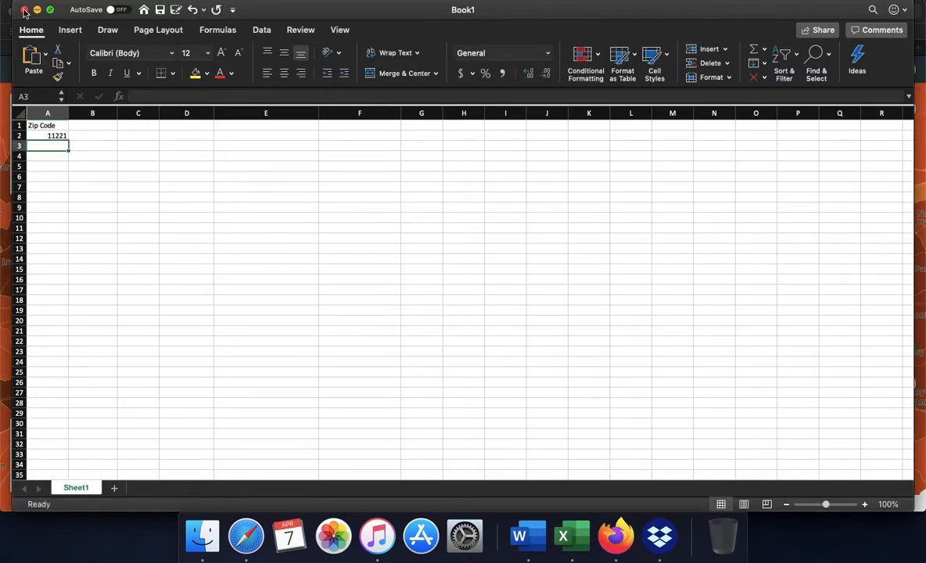
Check the Social Explorer map, return to the Excel workbook and enter 10029 in cell A3.
{"action": "left_click", "coordinate": [38, 10]}
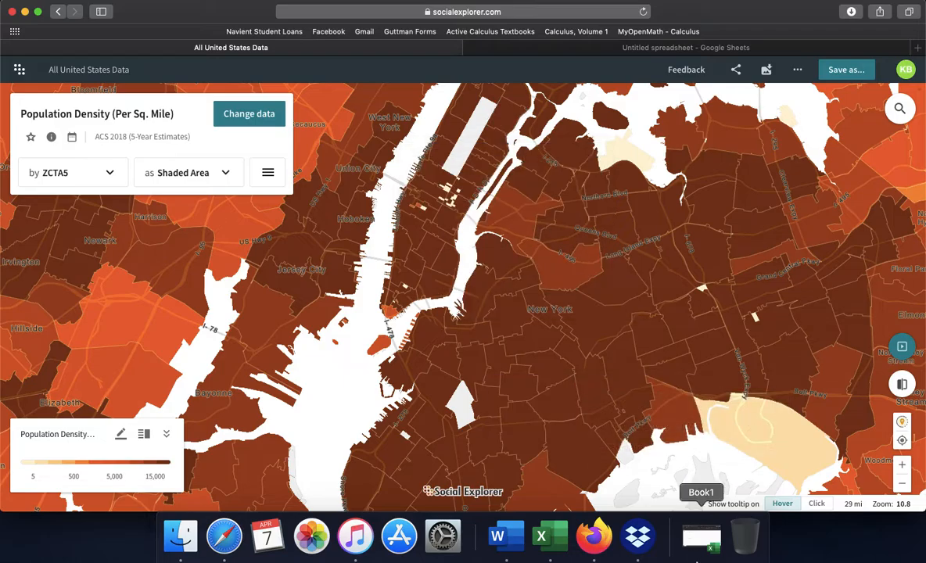
{"action": "left_click", "coordinate": [701, 536]}
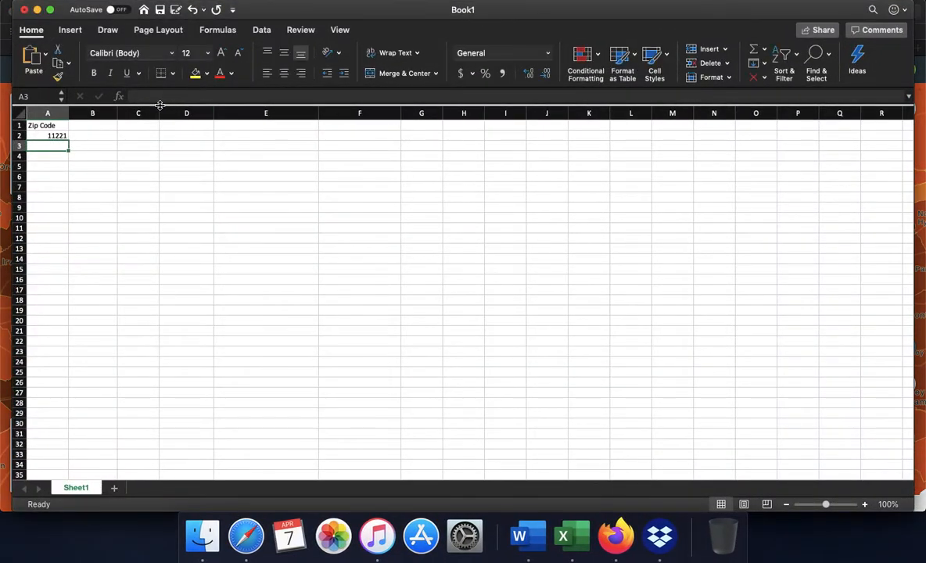
{"action": "type", "text": "10029"}
{"action": "left_click", "coordinate": [74, 198]}
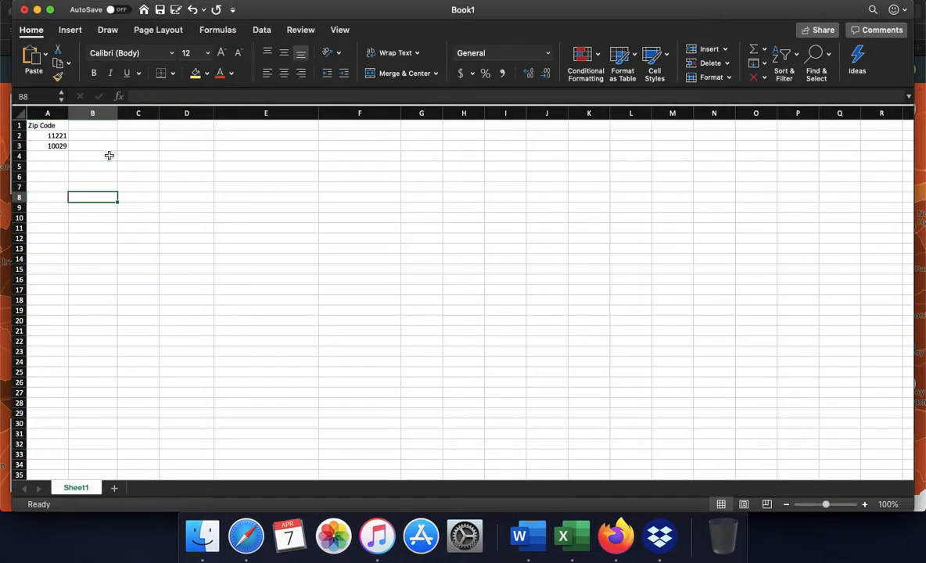
Enter the column header Neighborhood in cell B1.
{"action": "left_click", "coordinate": [109, 126]}
{"action": "double_click", "coordinate": [109, 126]}
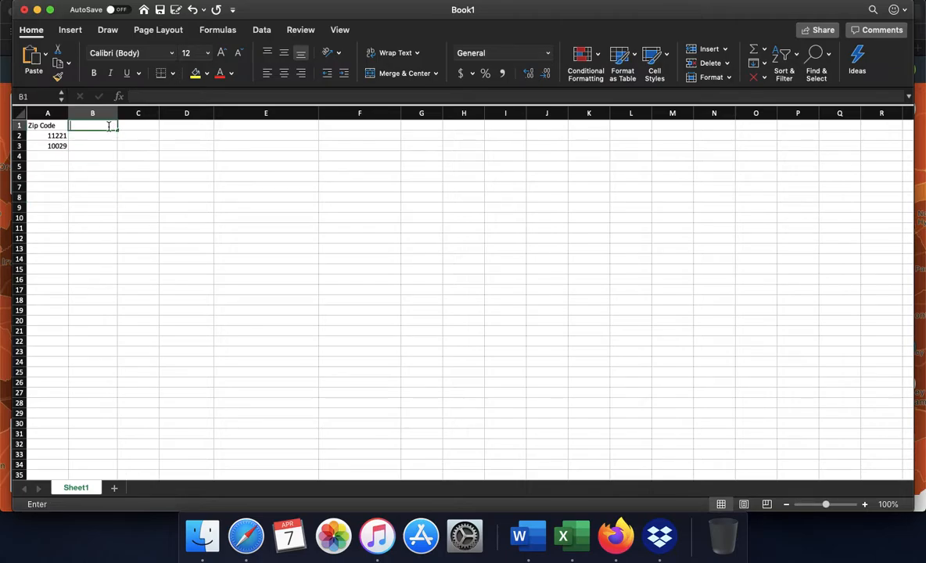
{"action": "type", "text": "Neighborhood"}
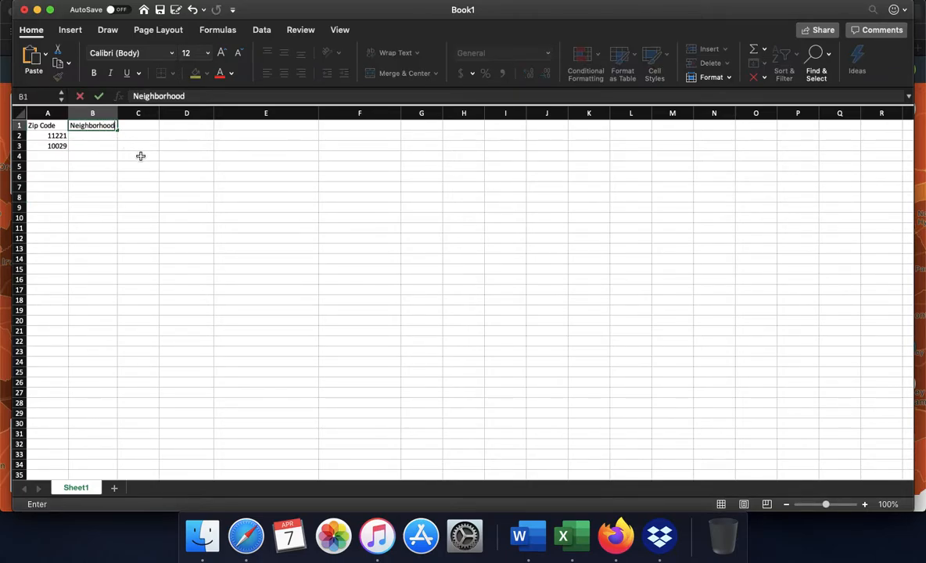
{"action": "left_click", "coordinate": [141, 157]}
Enter the column header Borough in cell C1.
{"action": "left_click", "coordinate": [155, 126]}
{"action": "type", "text": "Borou"}
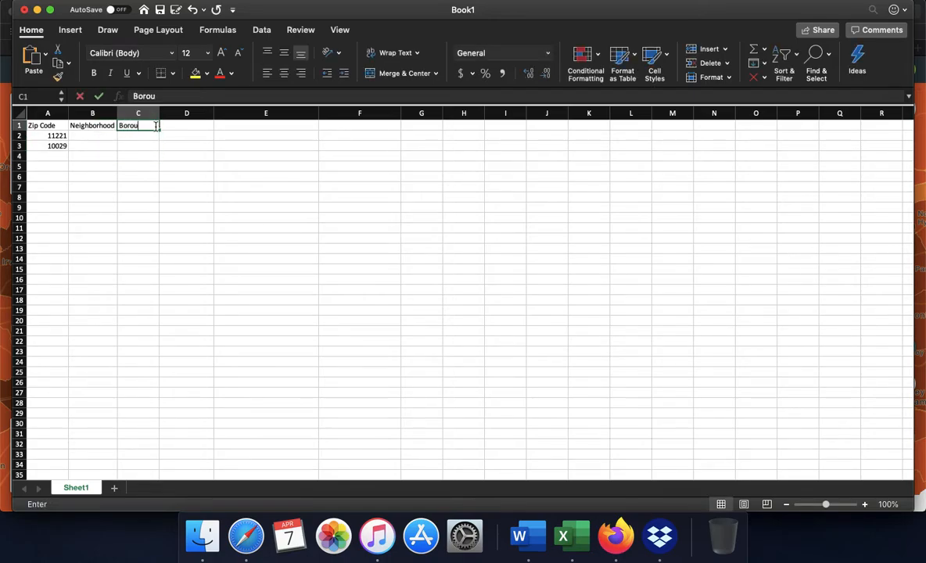
{"action": "type", "text": "gh"}
{"action": "left_click", "coordinate": [147, 165]}
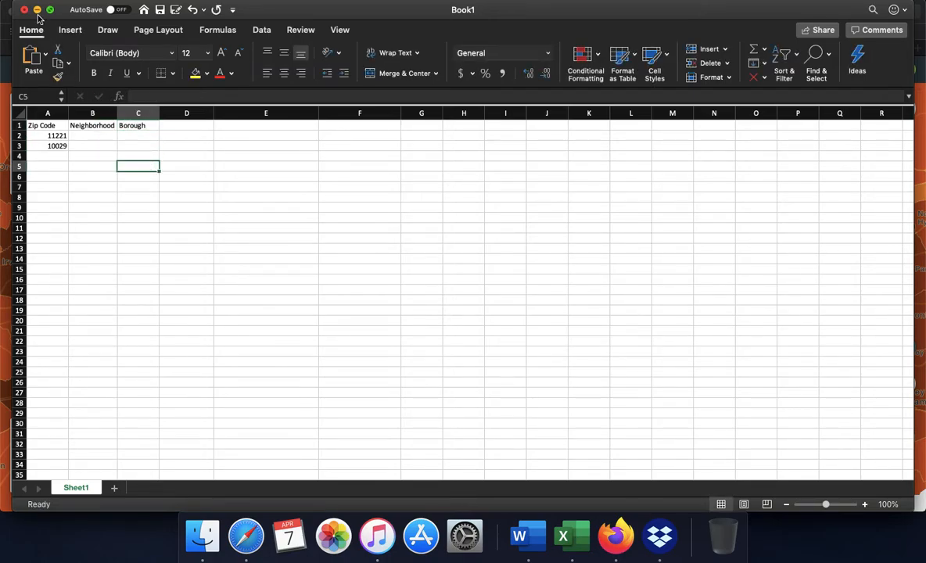
Switch to Safari and search Google for "11221 neighborhood" in a new tab.
{"action": "left_click", "coordinate": [37, 9]}
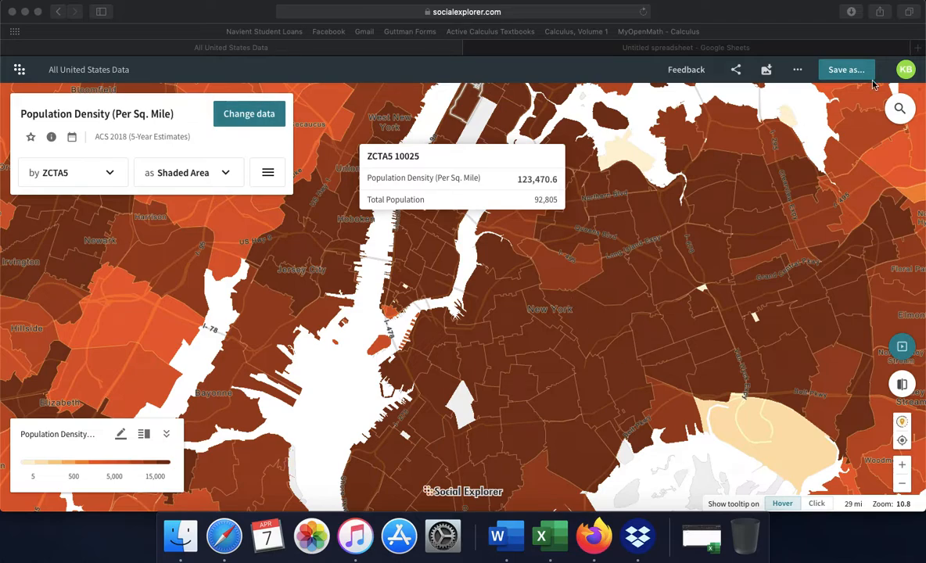
{"action": "left_click", "coordinate": [918, 49]}
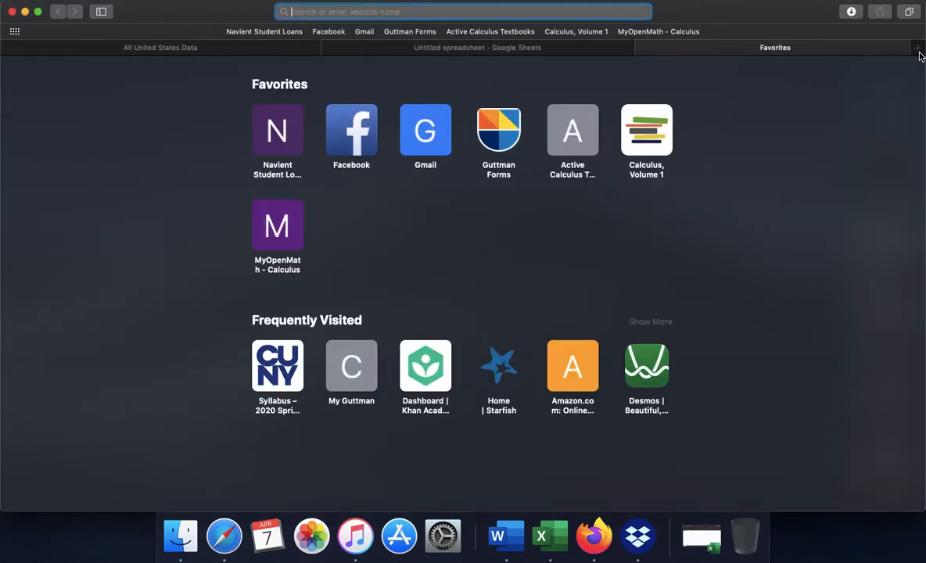
{"action": "type", "text": "1"}
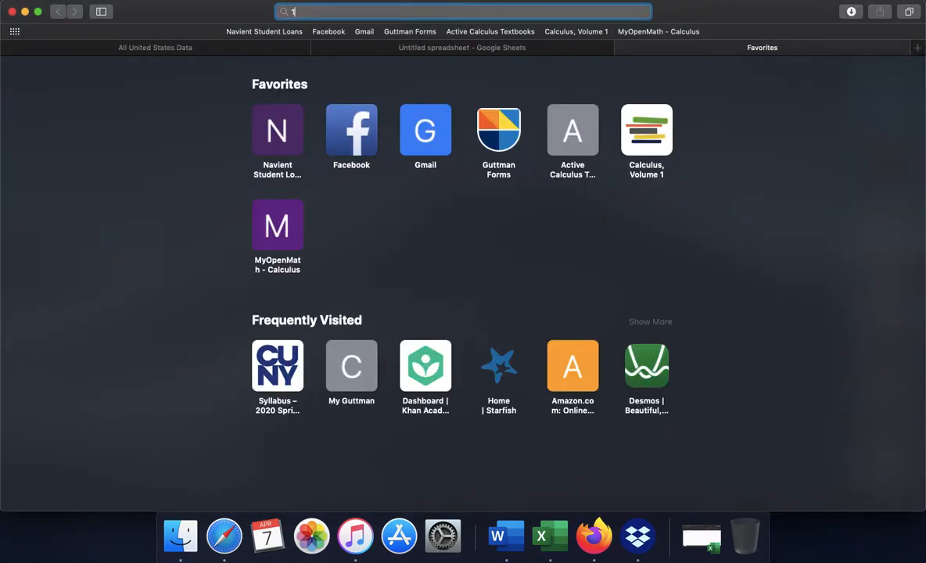
{"action": "type", "text": "1221 ne"}
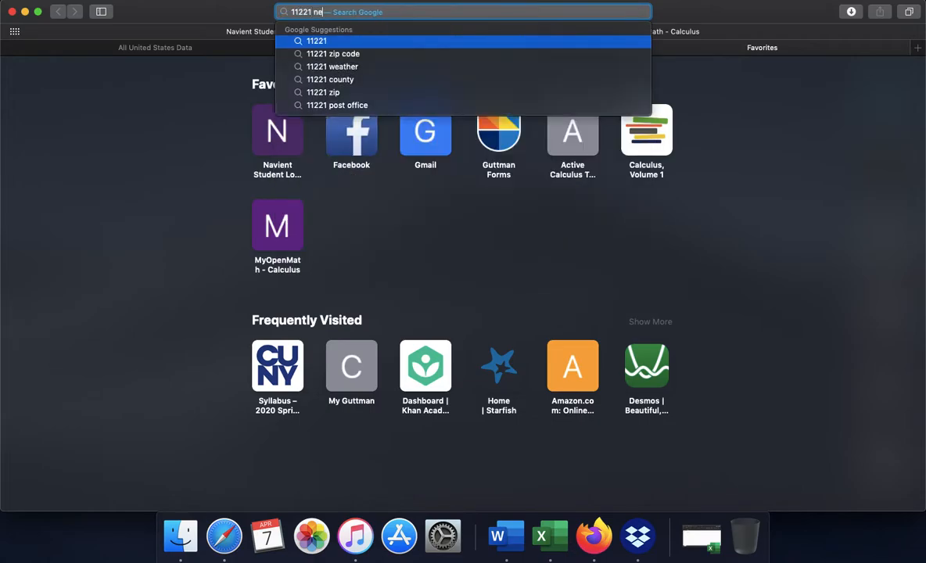
{"action": "type", "text": "ighborhood"}
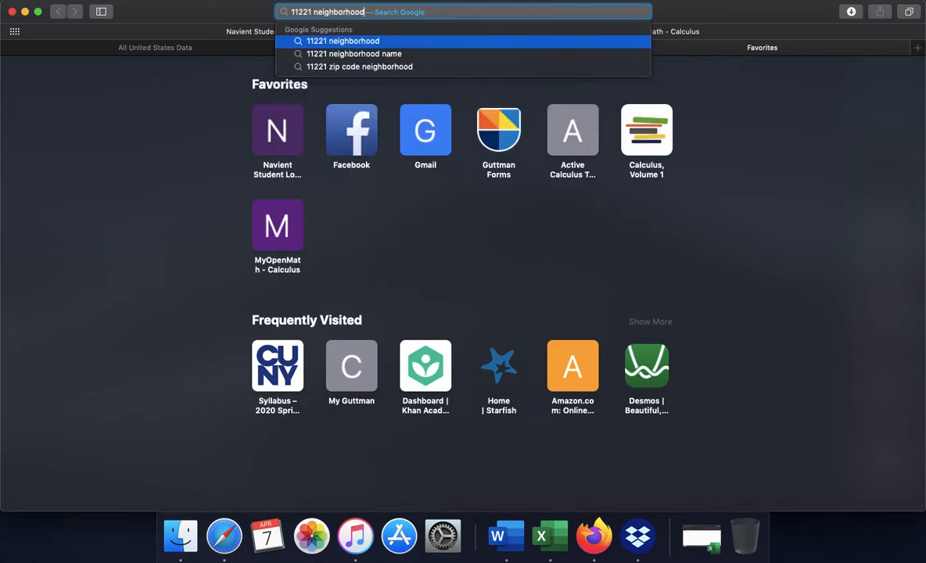
{"action": "key", "text": "Return"}
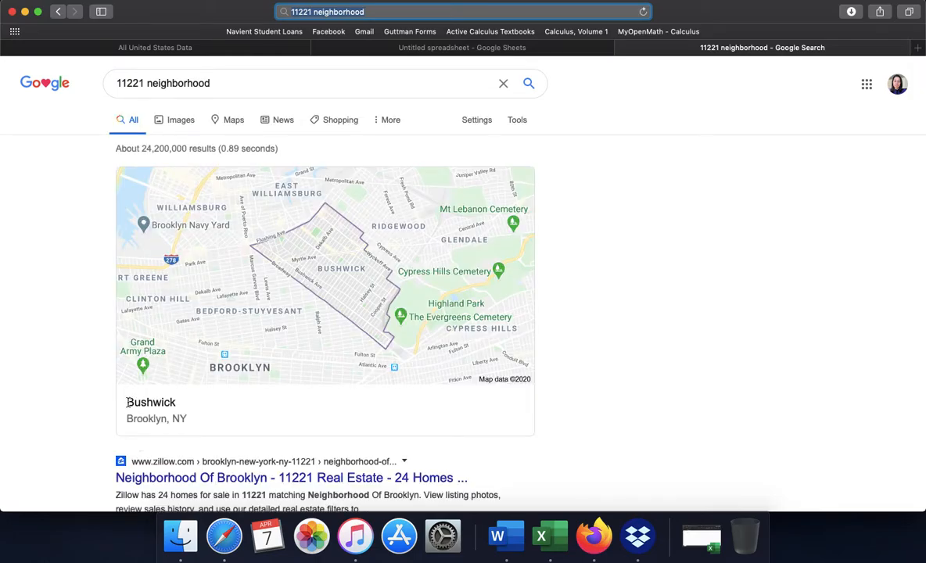
Return to the Excel workbook and enter Bushwick in cell B2 and Brooklyn in cell C2 for ZIP code 11221.
{"action": "left_click_drag", "start_coordinate": [125, 402], "coordinate": [177, 402]}
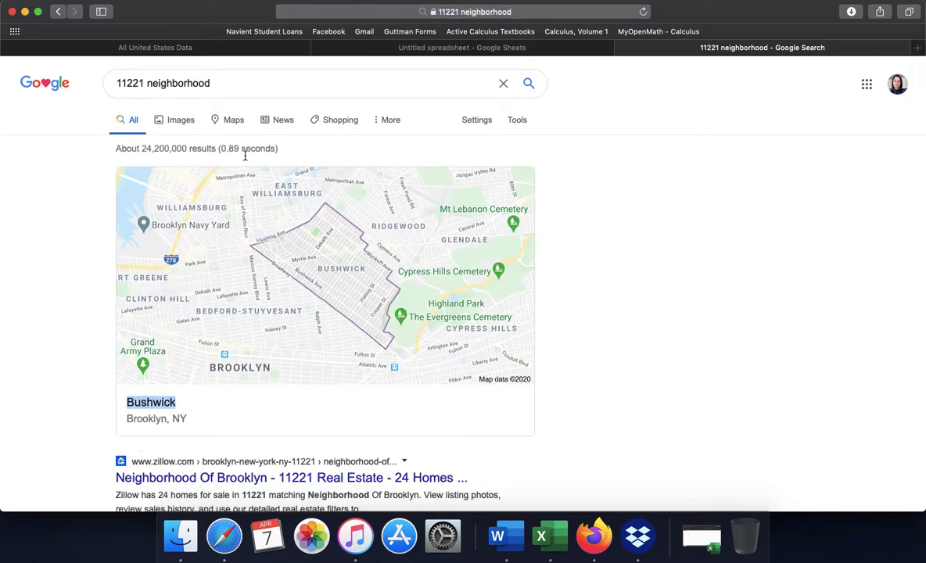
{"action": "left_click", "coordinate": [701, 538]}
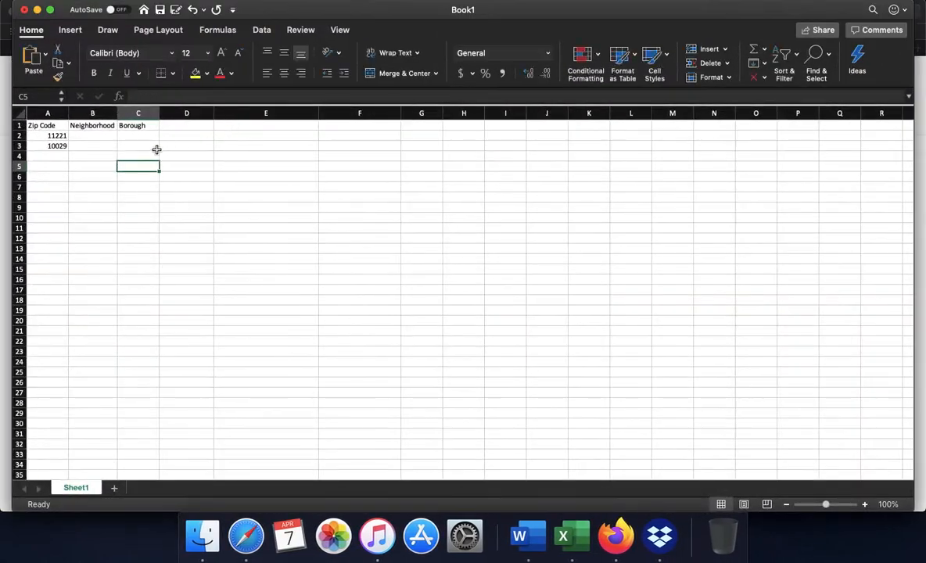
{"action": "left_click", "coordinate": [95, 135]}
{"action": "type", "text": "Bushwick"}
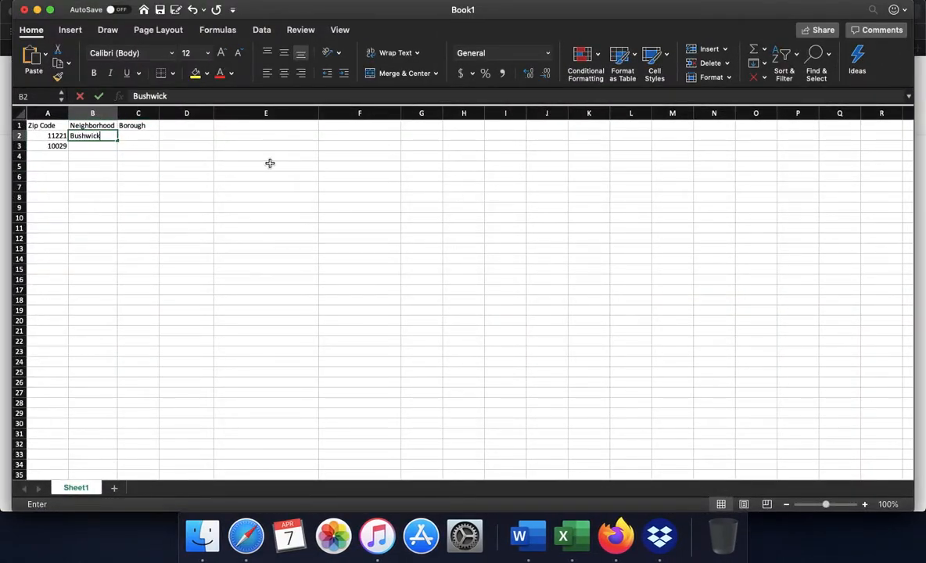
{"action": "key", "text": "Tab"}
{"action": "type", "text": "Brooklyn"}
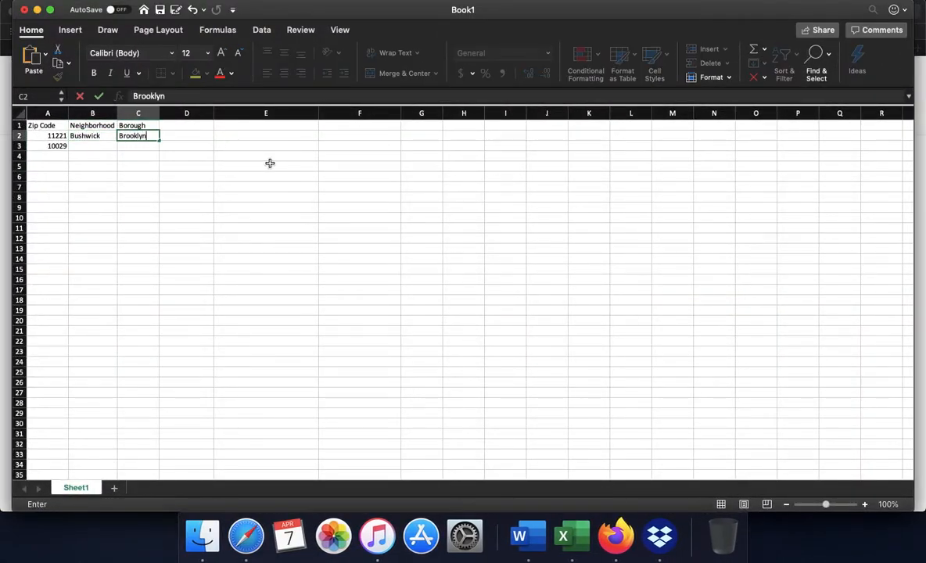
{"action": "key", "text": "Return"}
Switch back to Safari and search Google for "10029 neighborhood".
{"action": "left_click", "coordinate": [37, 10]}
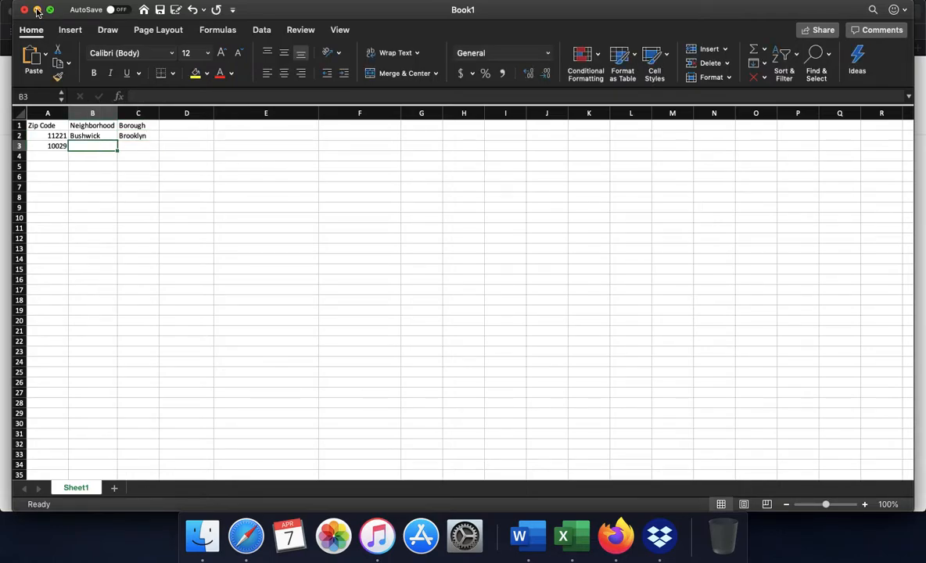
{"action": "double_click", "coordinate": [143, 83]}
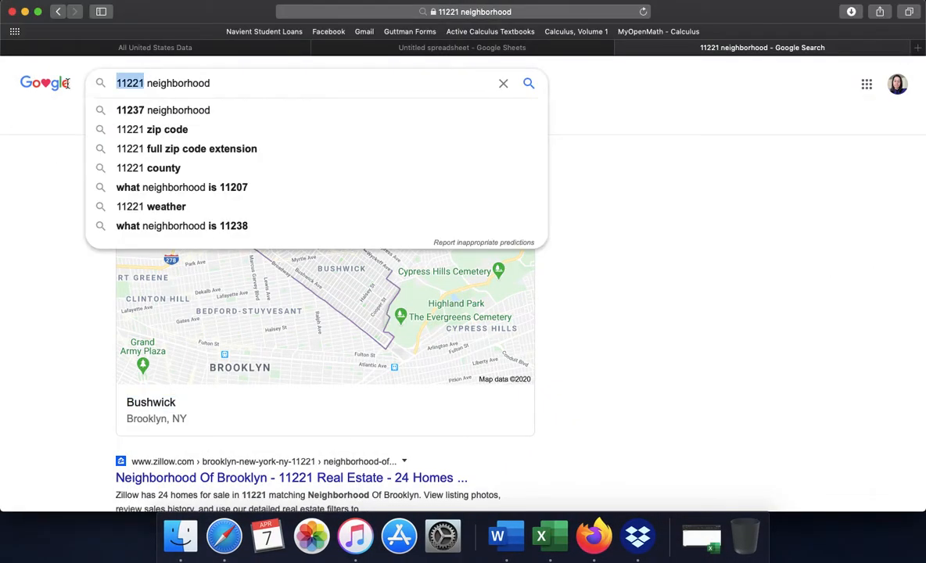
{"action": "type", "text": "10029"}
{"action": "key", "text": "Return"}
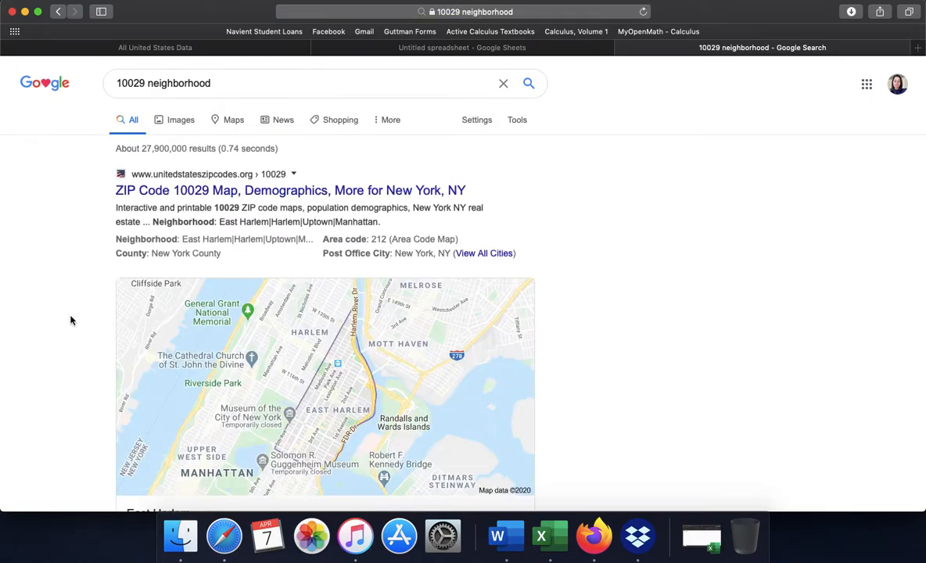
{"action": "scroll", "coordinate": [75, 317], "scroll_direction": "down", "scroll_amount": 3}
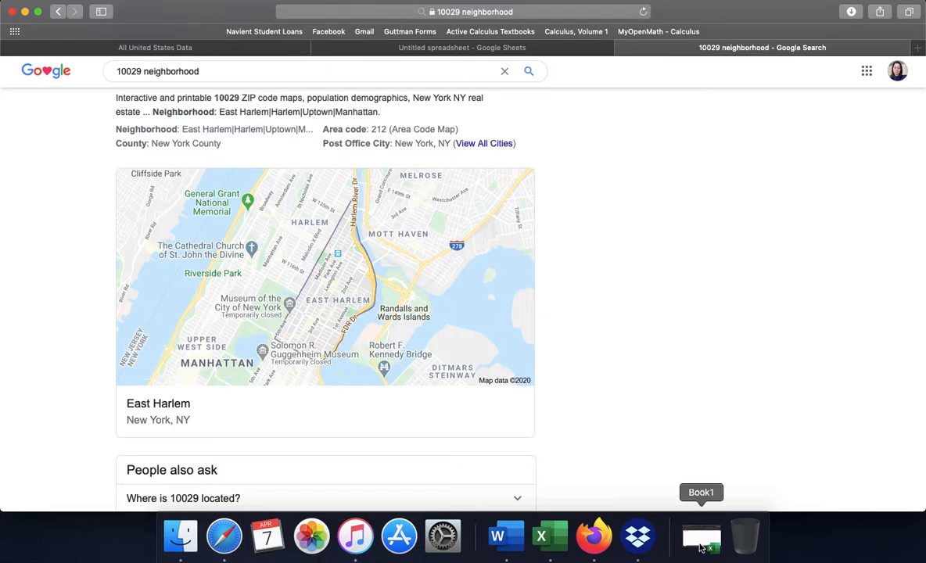
Return to the Excel workbook and enter East Harlem in cell B3 and Manhattan in cell C3.
{"action": "left_click", "coordinate": [715, 536]}
{"action": "type", "text": "East Harlem"}
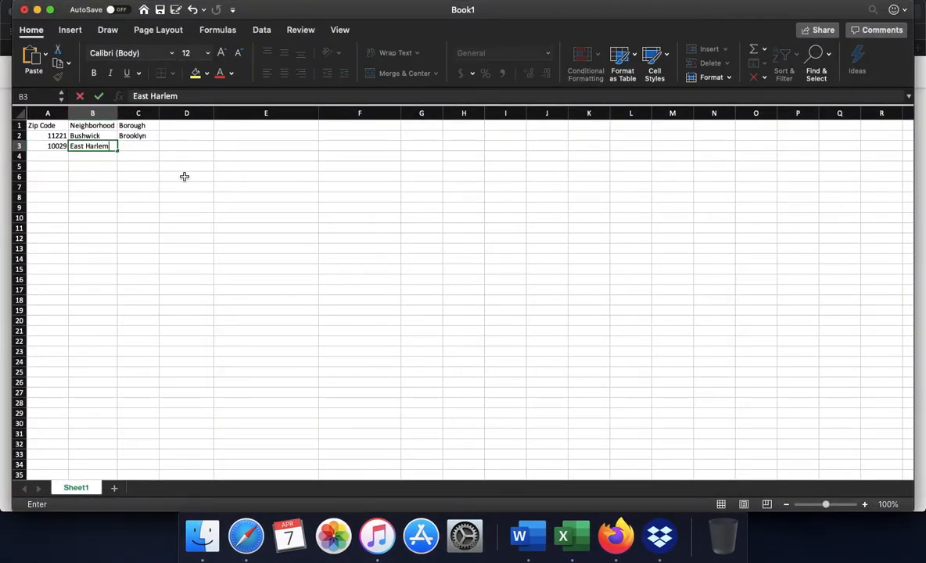
{"action": "key", "text": "Tab"}
{"action": "type", "text": "Manhattan"}
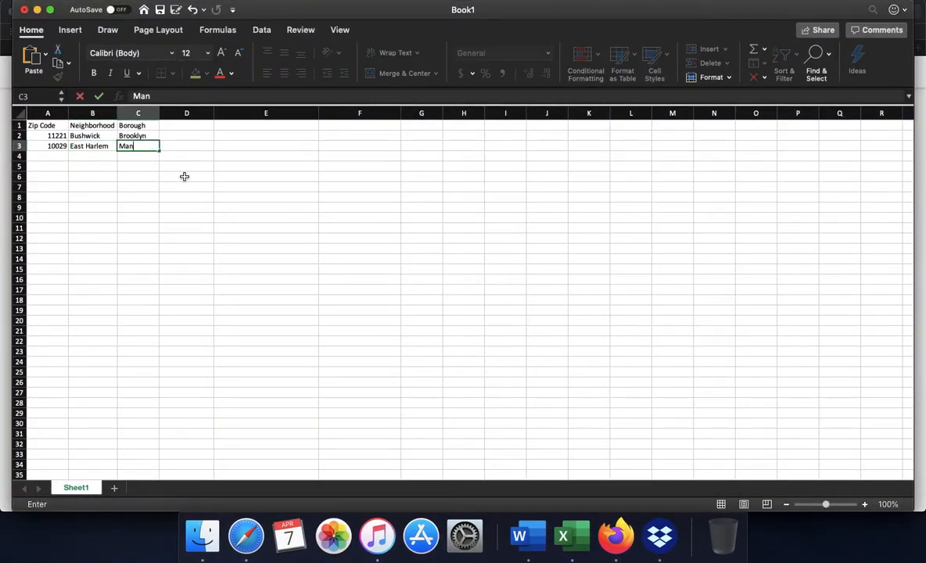
{"action": "key", "text": "Tab"}
Make the Zip Code, Neighborhood and Borough headers in cells A1 to C1 bold.
{"action": "key", "text": "Up"}
{"action": "key", "text": "Up"}
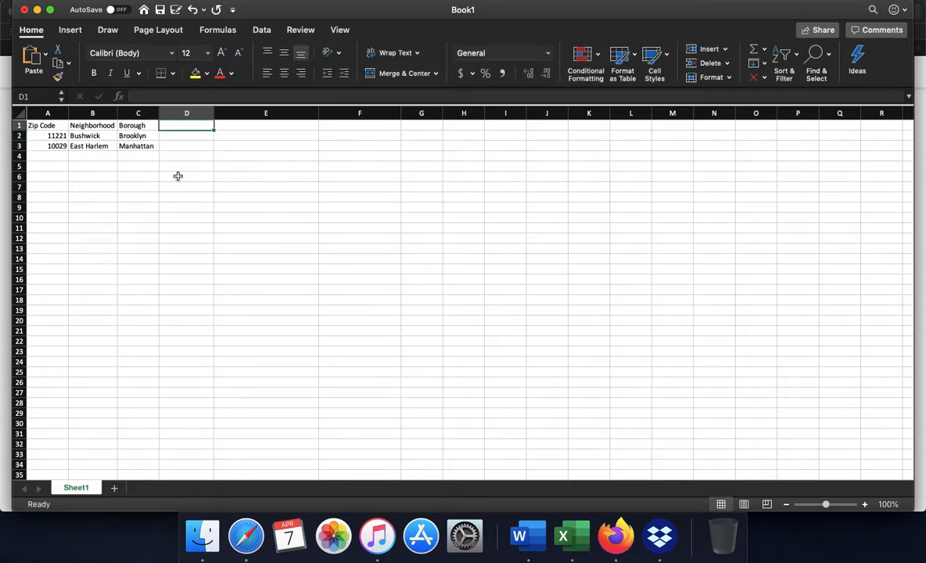
{"action": "key", "text": "Left"}
{"action": "key", "text": "shift+Left"}
{"action": "key", "text": "shift+Left"}
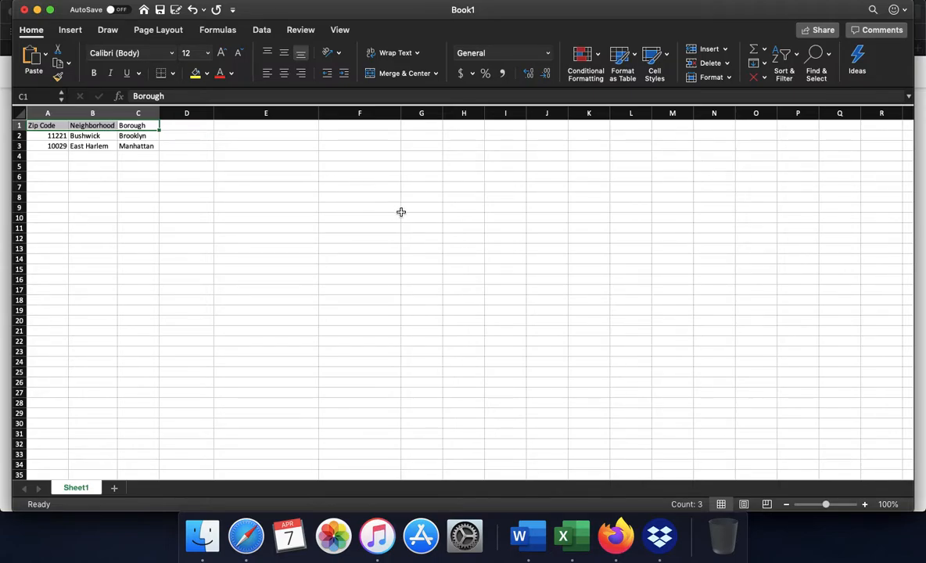
{"action": "left_click", "coordinate": [94, 73]}
{"action": "left_click", "coordinate": [138, 164]}
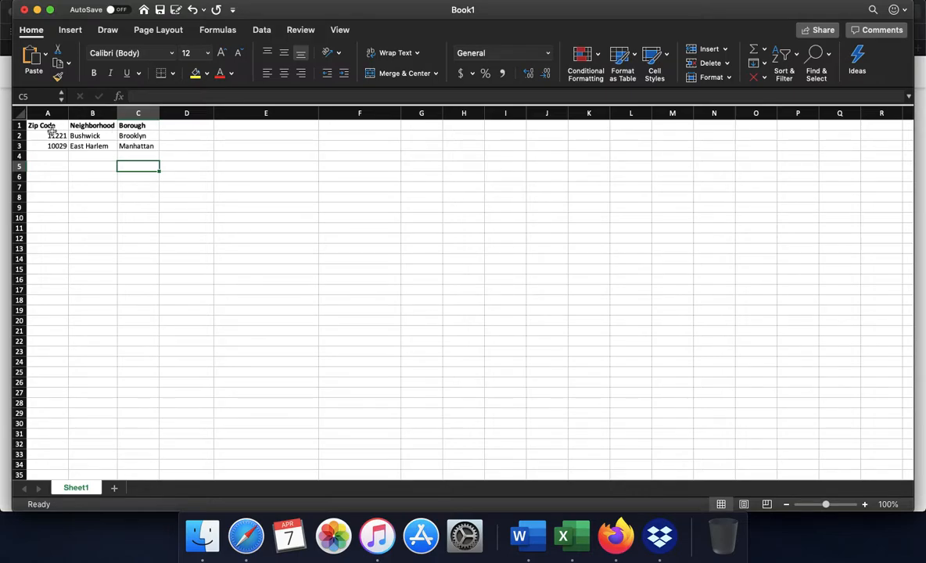
Switch to Safari, close the Google search results tab and bring up the Social Explorer population density map.
{"action": "left_click", "coordinate": [36, 10]}
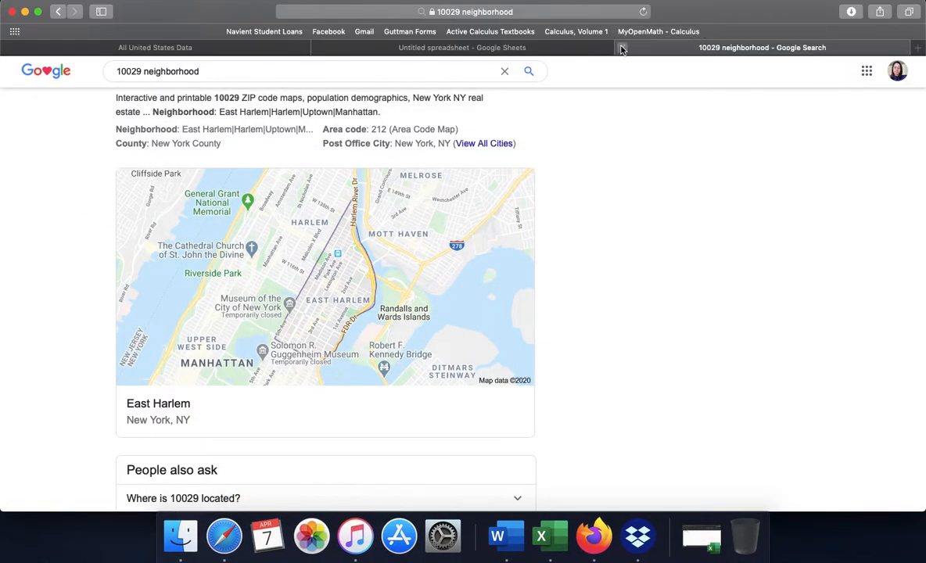
{"action": "left_click", "coordinate": [622, 48]}
{"action": "left_click", "coordinate": [327, 48]}
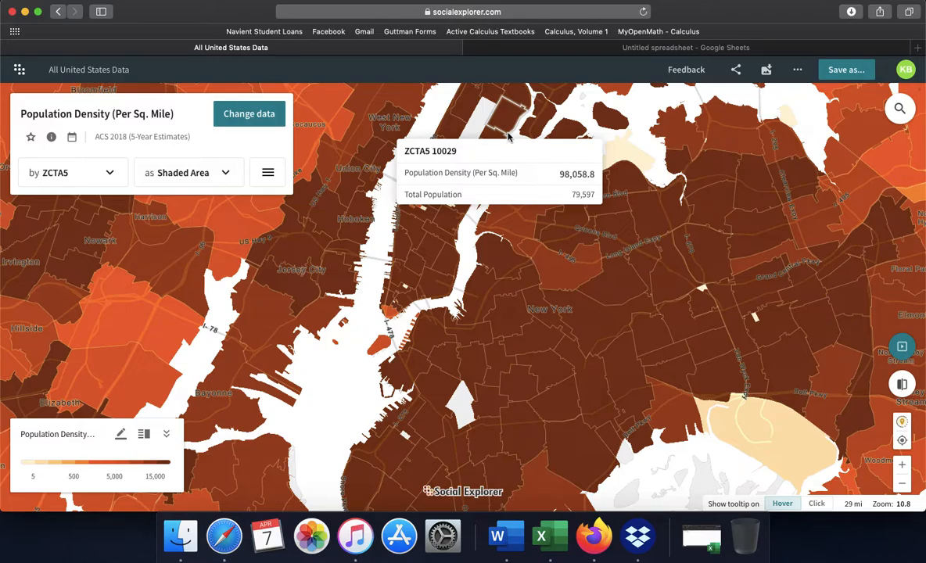
Return to the Excel workbook and enter 98,059 in cell D3 as the population density of ZIP code 10029.
{"action": "left_click", "coordinate": [702, 537]}
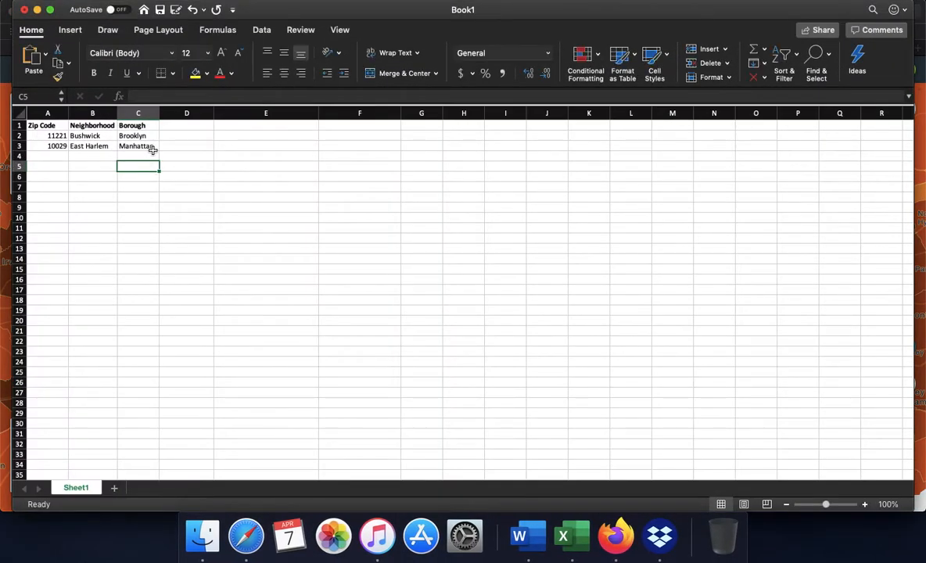
{"action": "left_click", "coordinate": [177, 148]}
{"action": "type", "text": "98,509"}
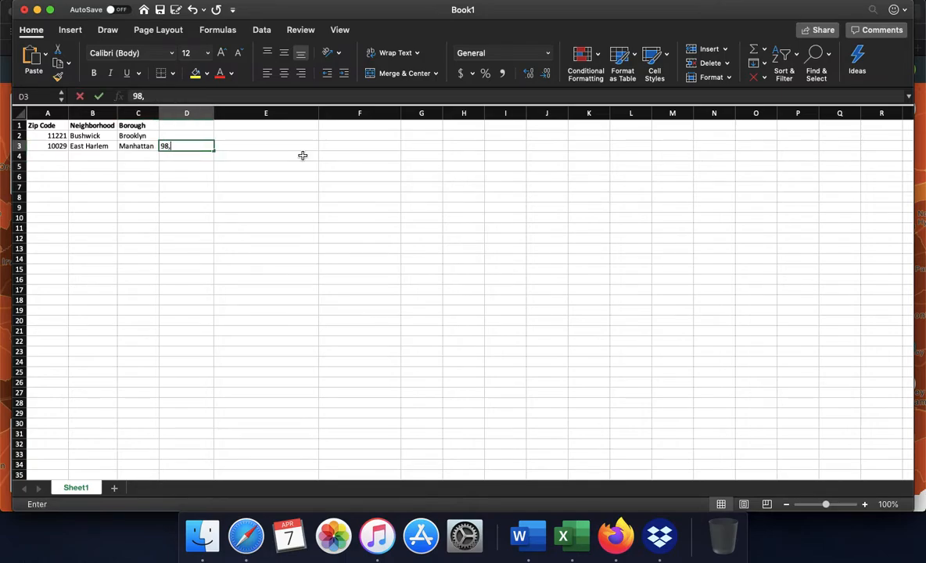
{"action": "key", "text": "BackSpace"}
{"action": "key", "text": "BackSpace"}
{"action": "key", "text": "BackSpace"}
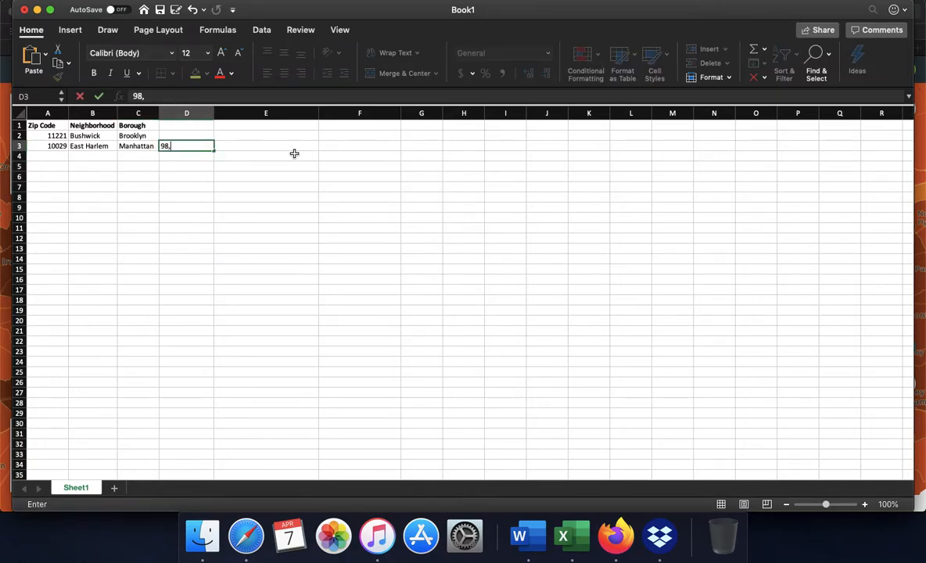
{"action": "type", "text": "059"}
Enter the column header Population Density in cell D1 and widen column D to fit it.
{"action": "left_click", "coordinate": [199, 126]}
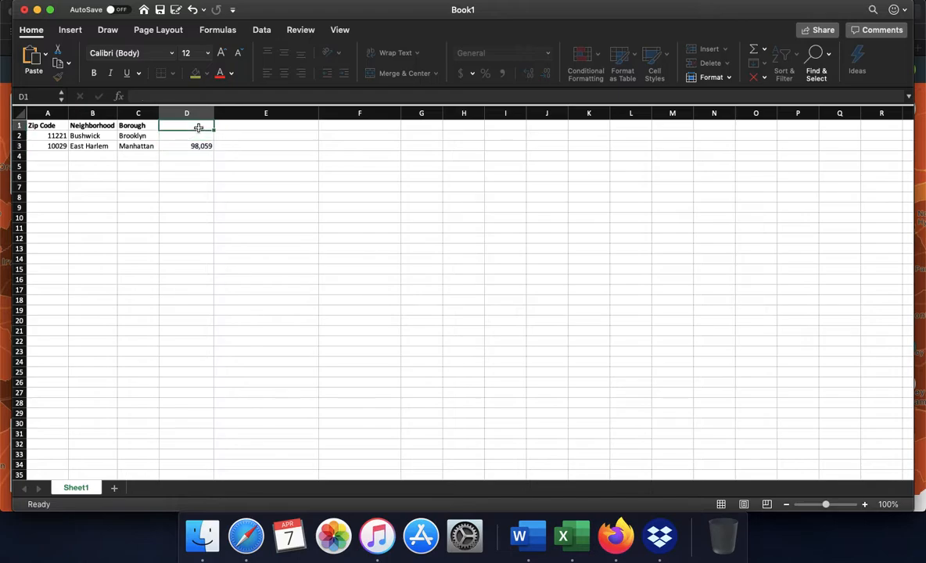
{"action": "type", "text": "Popu"}
{"action": "type", "text": "lation Densit"}
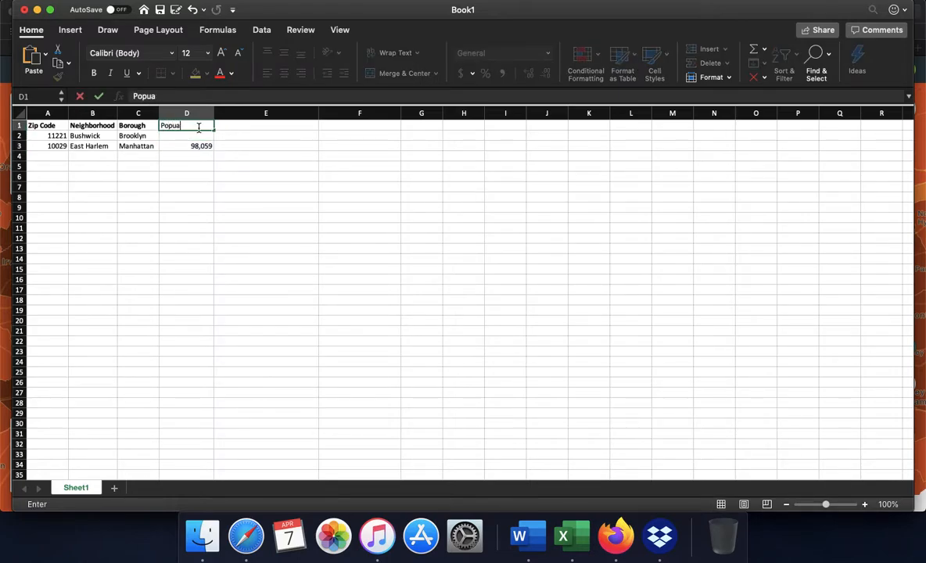
{"action": "type", "text": "y"}
{"action": "left_click", "coordinate": [244, 147]}
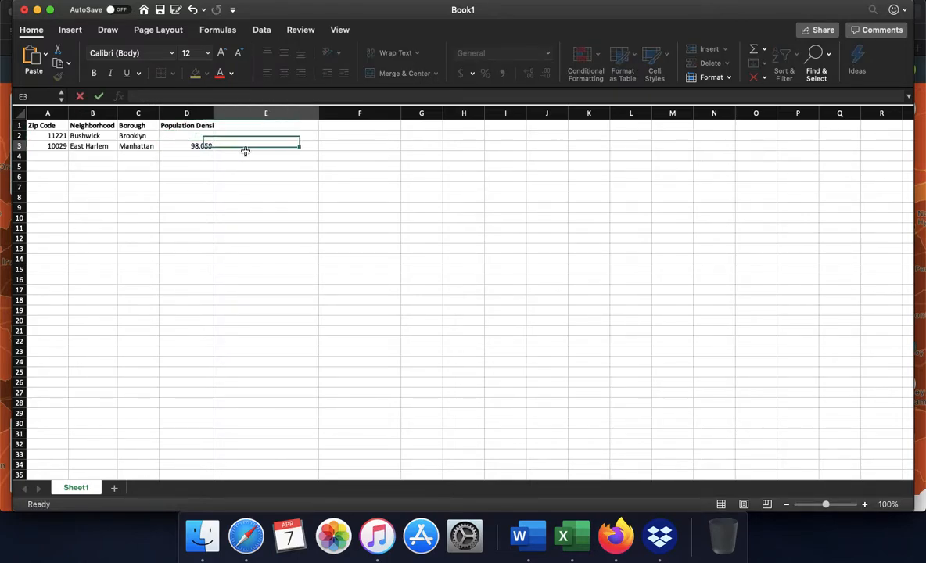
{"action": "left_click_drag", "start_coordinate": [213, 113], "coordinate": [277, 115]}
Extend the header in cell D1 to "Population Density (per sq mile)" and narrow column D slightly.
{"action": "left_click", "coordinate": [217, 127]}
{"action": "double_click", "coordinate": [218, 127]}
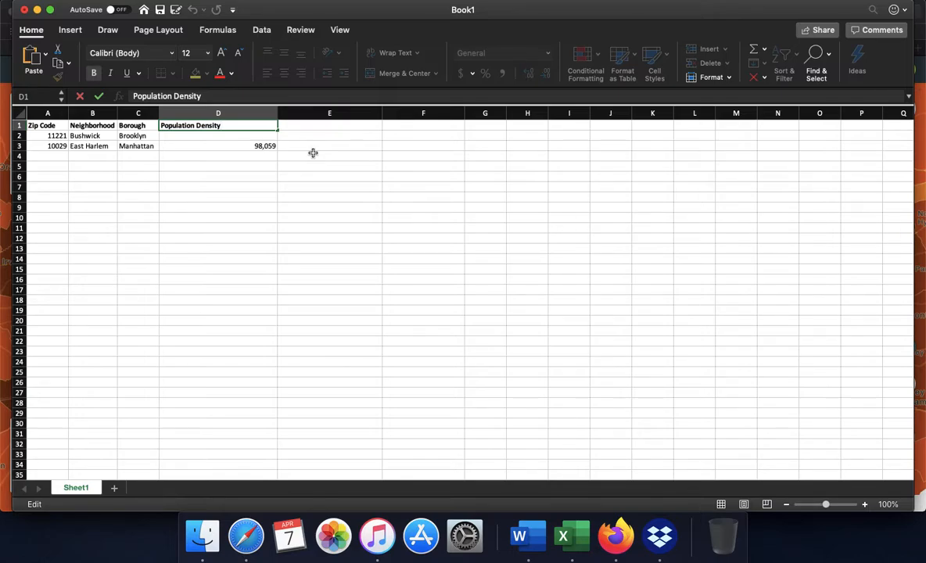
{"action": "type", "text": "(per sq m"}
{"action": "type", "text": "ile)"}
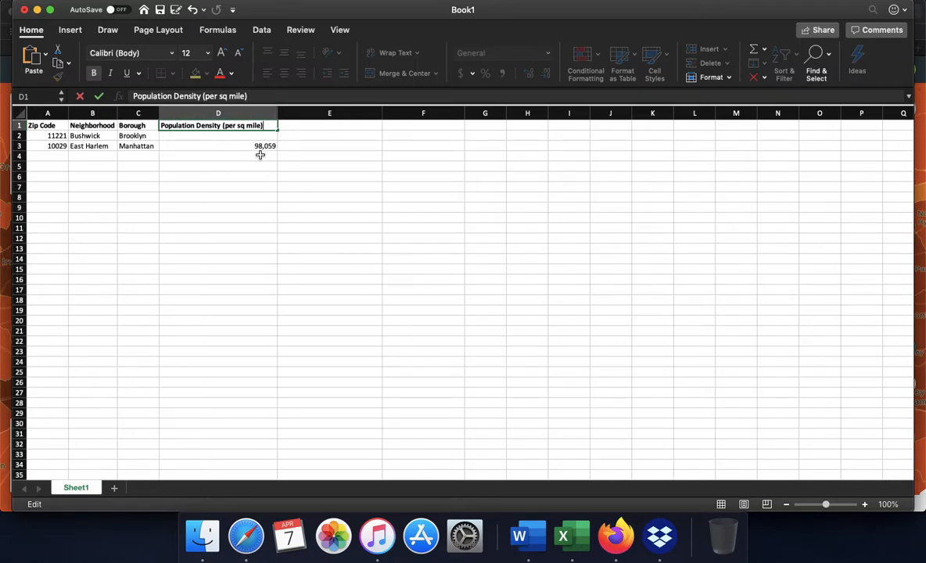
{"action": "left_click", "coordinate": [290, 176]}
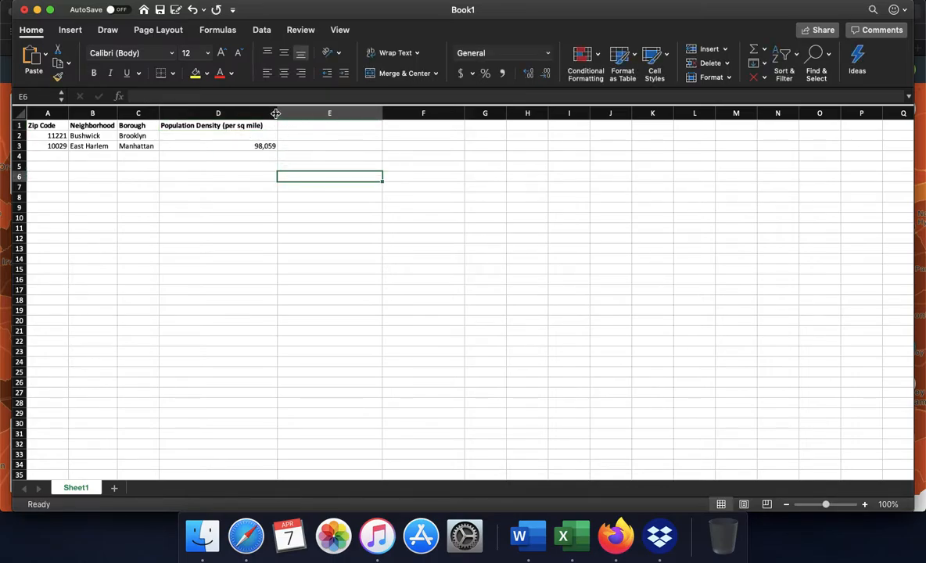
{"action": "left_click_drag", "start_coordinate": [276, 114], "coordinate": [267, 114]}
{"action": "left_click", "coordinate": [298, 221]}
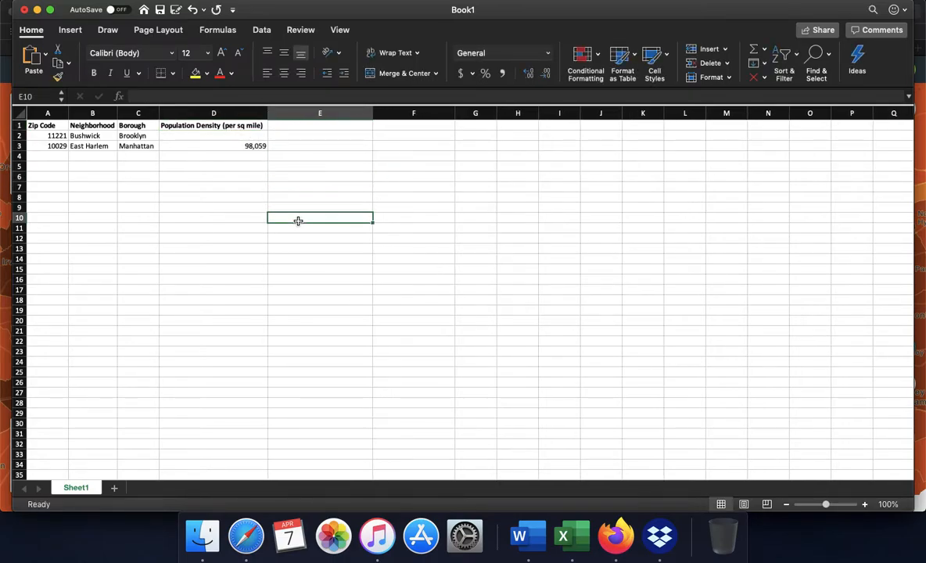
Check ZIP code 11221 on the Social Explorer map, return to Excel and enter its density of 60,604 in cell D2.
{"action": "left_click", "coordinate": [37, 9]}
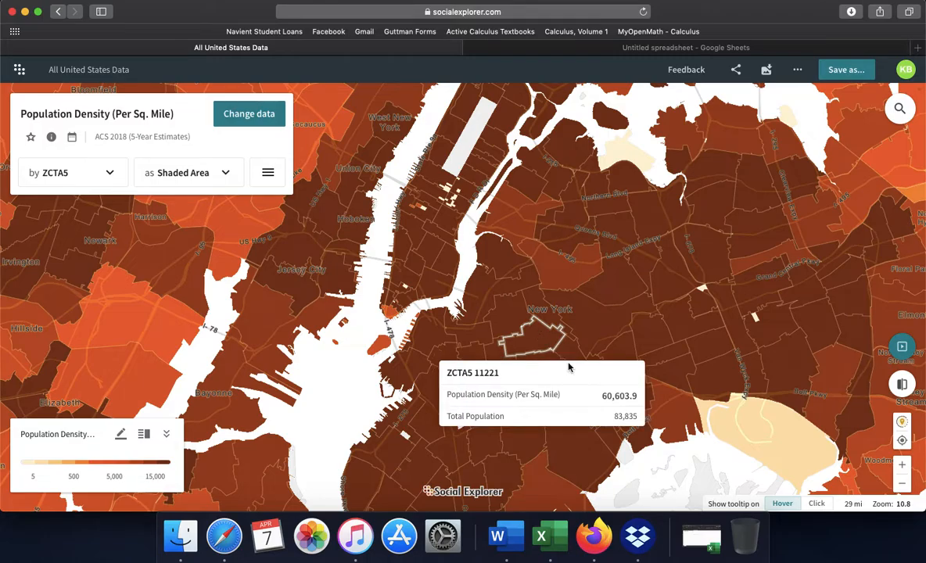
{"action": "left_click", "coordinate": [702, 539]}
{"action": "left_click", "coordinate": [245, 135]}
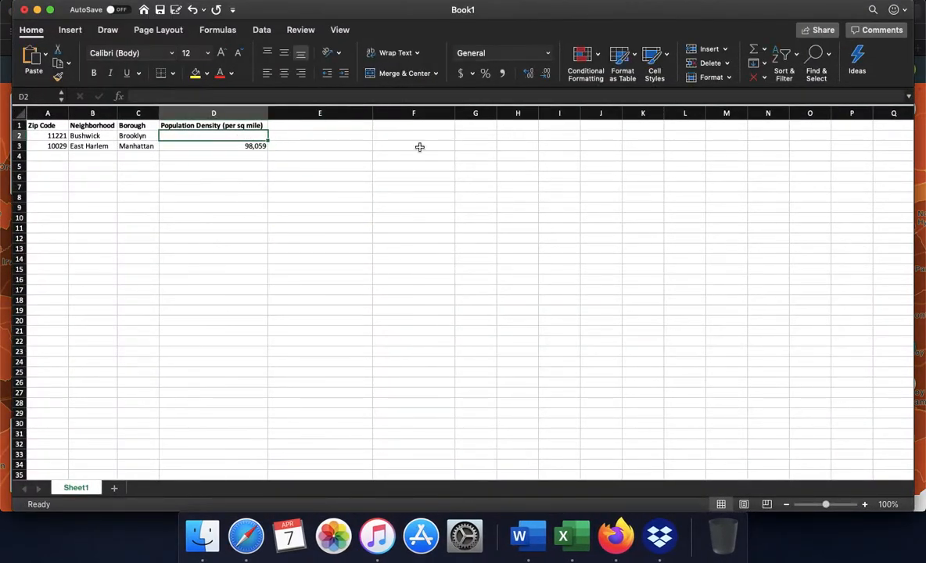
{"action": "type", "text": "60,604"}
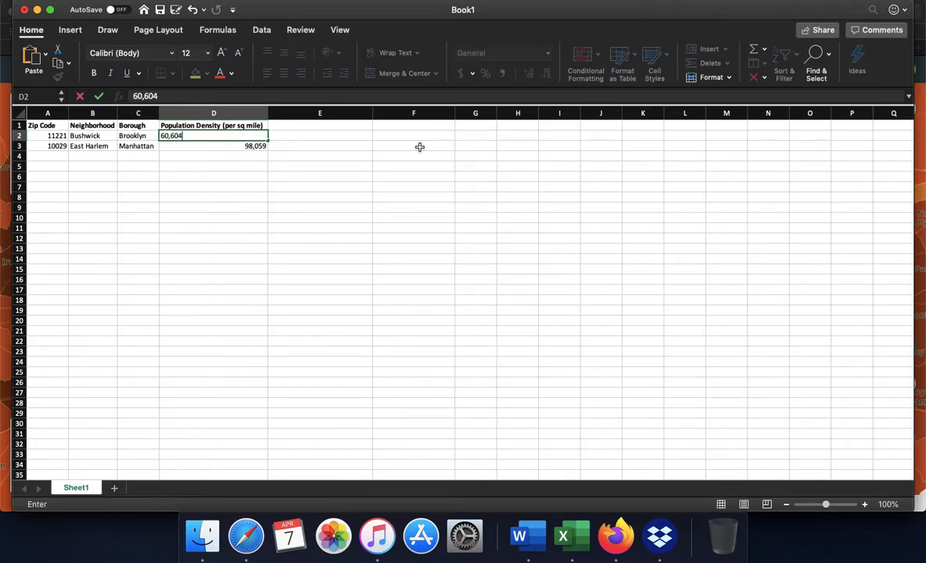
{"action": "key", "text": "Return"}
Enter the column header Total Population in cell E1.
{"action": "key", "text": "Right"}
{"action": "key", "text": "Right"}
{"action": "key", "text": "Up"}
{"action": "key", "text": "Left"}
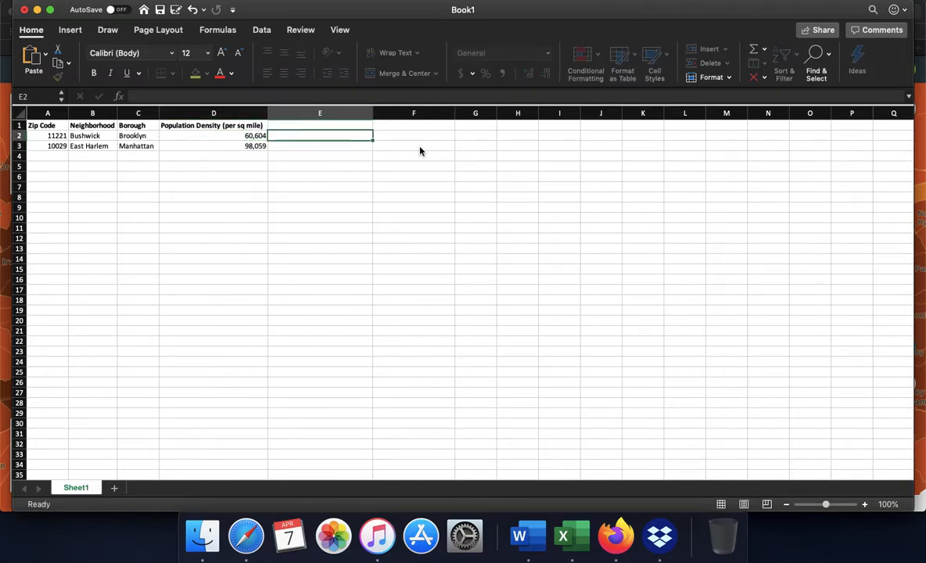
{"action": "key", "text": "Up"}
{"action": "type", "text": "Total Po"}
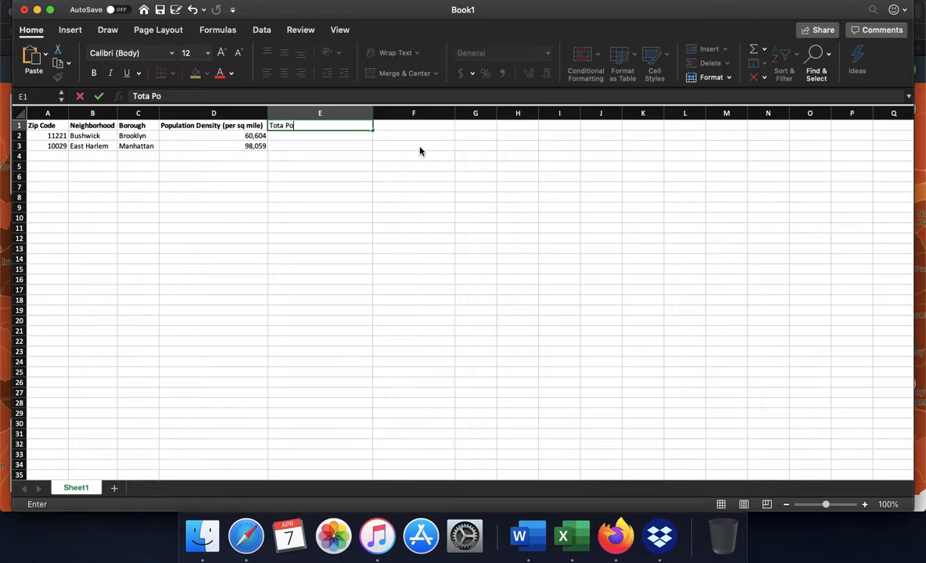
{"action": "key", "text": "BackSpace"}
{"action": "key", "text": "BackSpace"}
{"action": "key", "text": "BackSpace"}
{"action": "key", "text": "BackSpace"}
{"action": "type", "text": "l Population"}
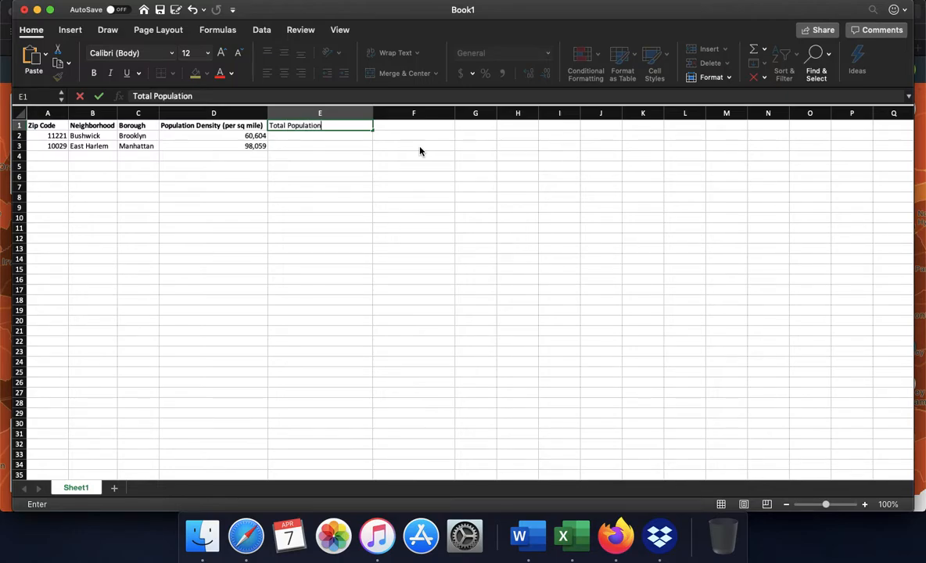
{"action": "left_click", "coordinate": [371, 219]}
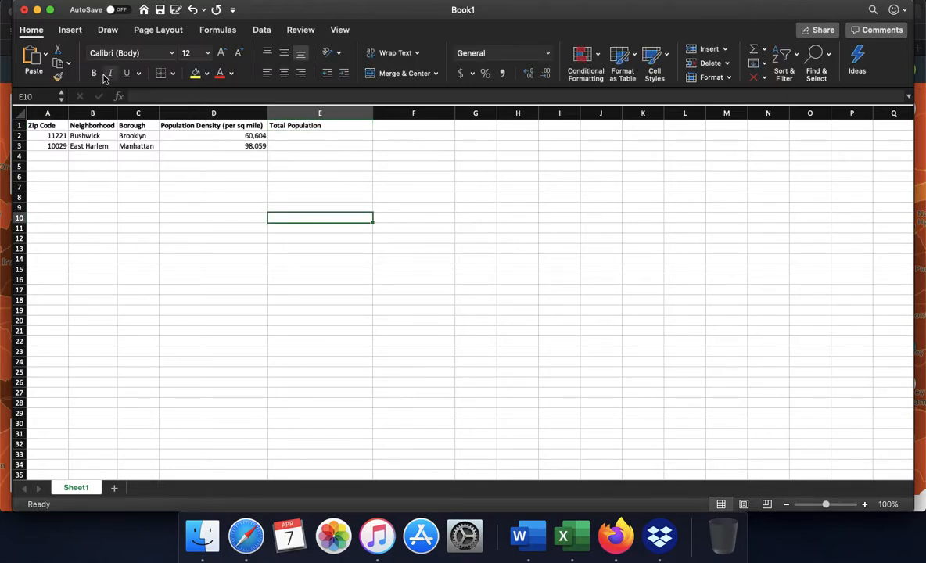
Check ZIP code 10029 on the Social Explorer map, return to Excel and enter its total population of 79,597 in cell E3.
{"action": "left_click", "coordinate": [36, 10]}
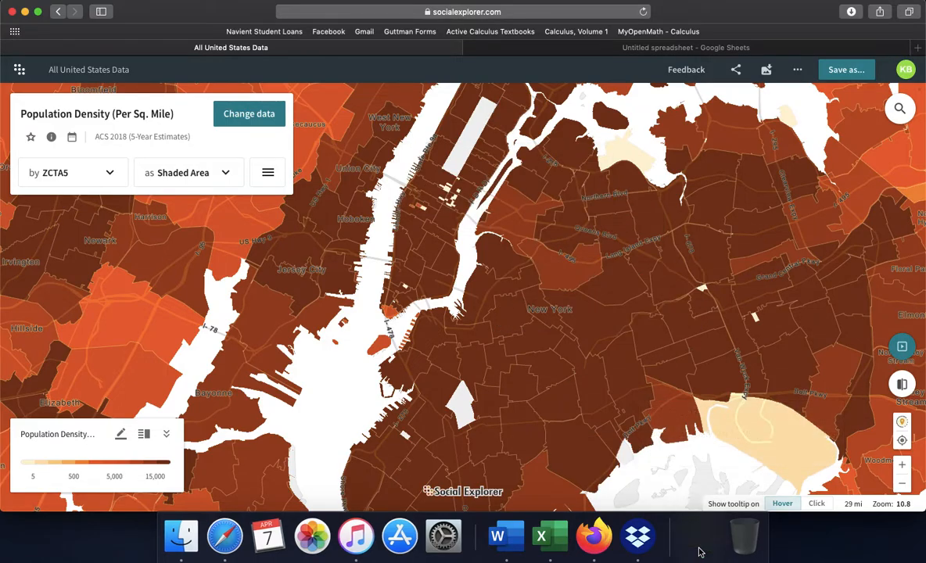
{"action": "left_click", "coordinate": [702, 538]}
{"action": "key", "text": "Up"}
{"action": "key", "text": "Up"}
{"action": "key", "text": "Up"}
{"action": "key", "text": "Up"}
{"action": "key", "text": "Up"}
{"action": "key", "text": "Up"}
{"action": "key", "text": "Up"}
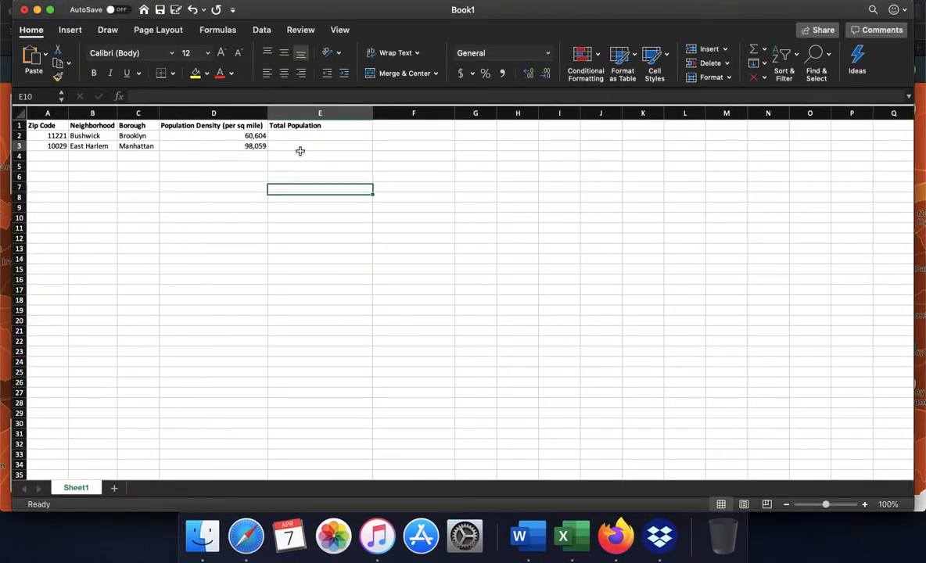
{"action": "type", "text": "79,5"}
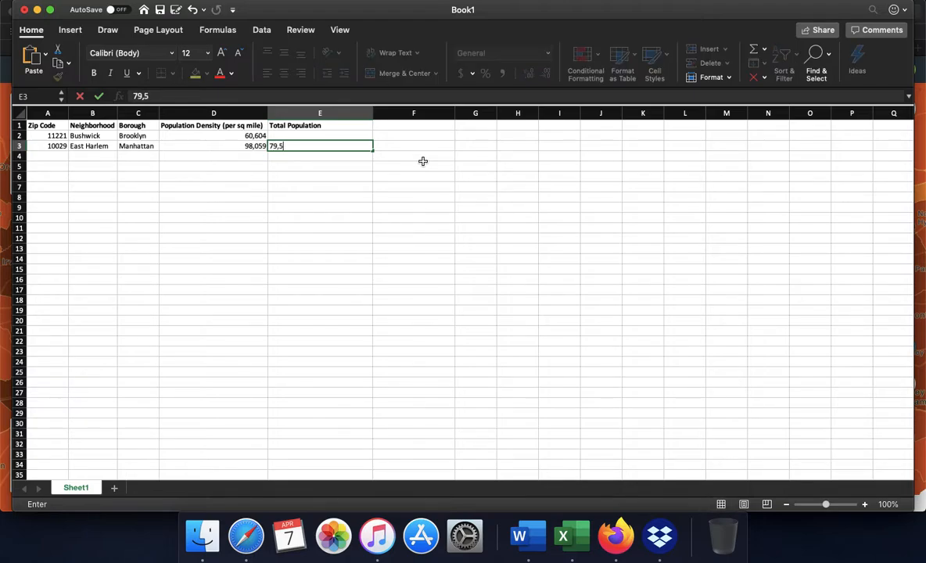
{"action": "type", "text": "97"}
{"action": "key", "text": "Return"}
Look up ZIP code 11221 on the Social Explorer map, return to Excel and enter its total population of 83,835 in cell E2.
{"action": "key", "text": "Up"}
{"action": "key", "text": "Up"}
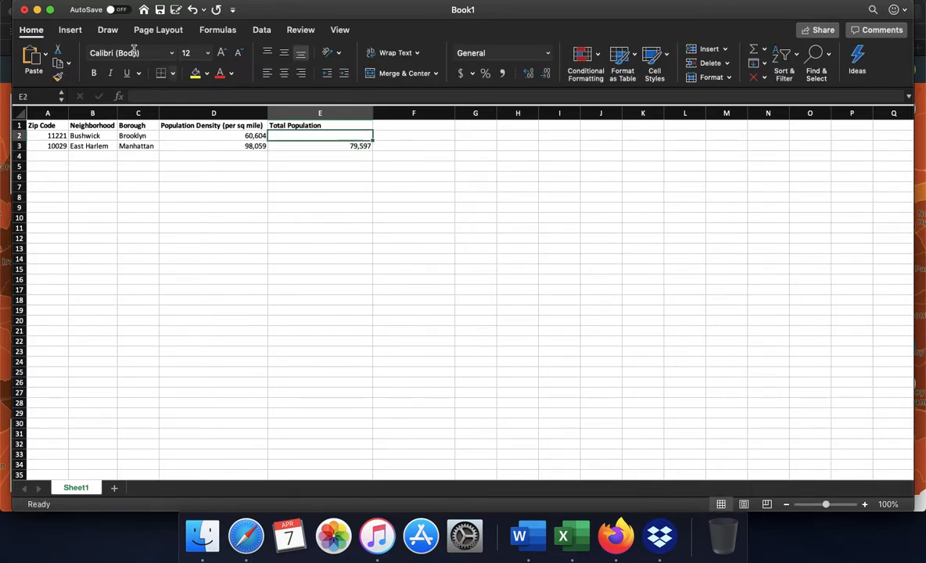
{"action": "left_click", "coordinate": [37, 9]}
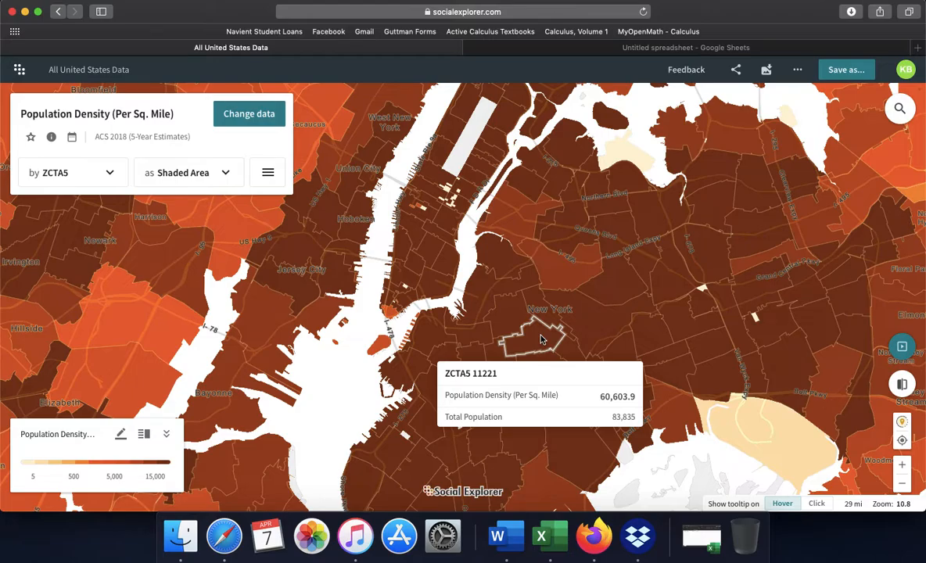
{"action": "left_click", "coordinate": [702, 537]}
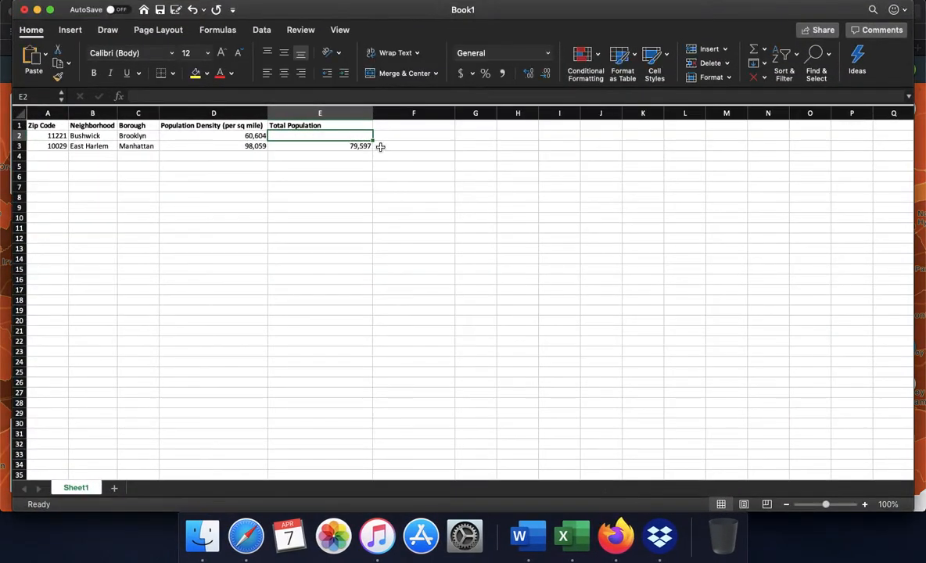
{"action": "type", "text": "83,835"}
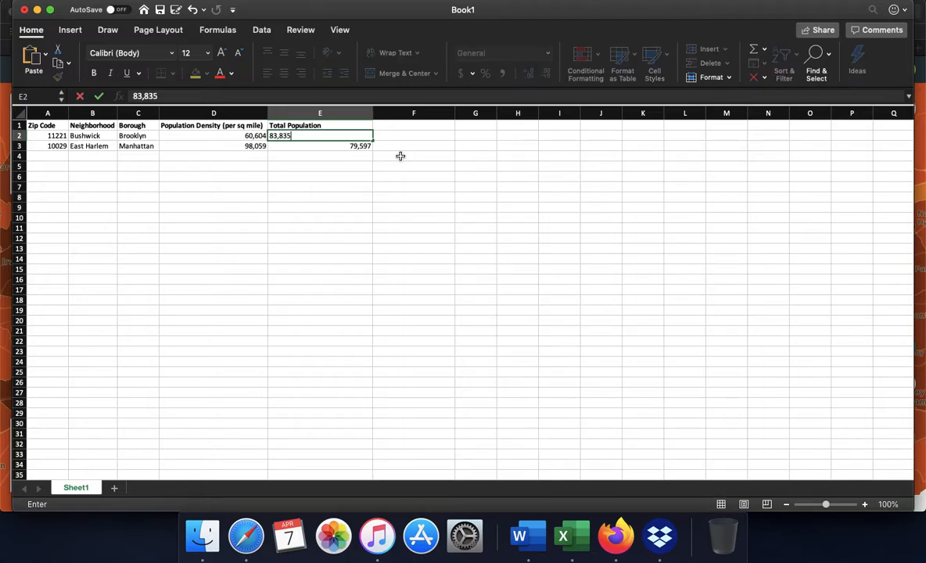
{"action": "left_click", "coordinate": [401, 156]}
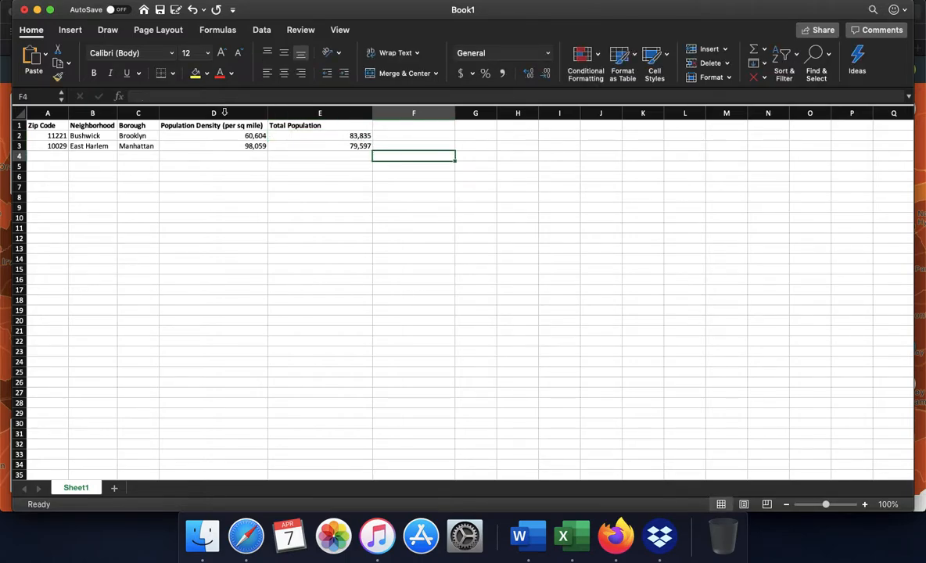
Switch to Social Explorer and change the mapped data to Foreign Born from the 2018 Native/Foreign Born category.
{"action": "left_click", "coordinate": [37, 9]}
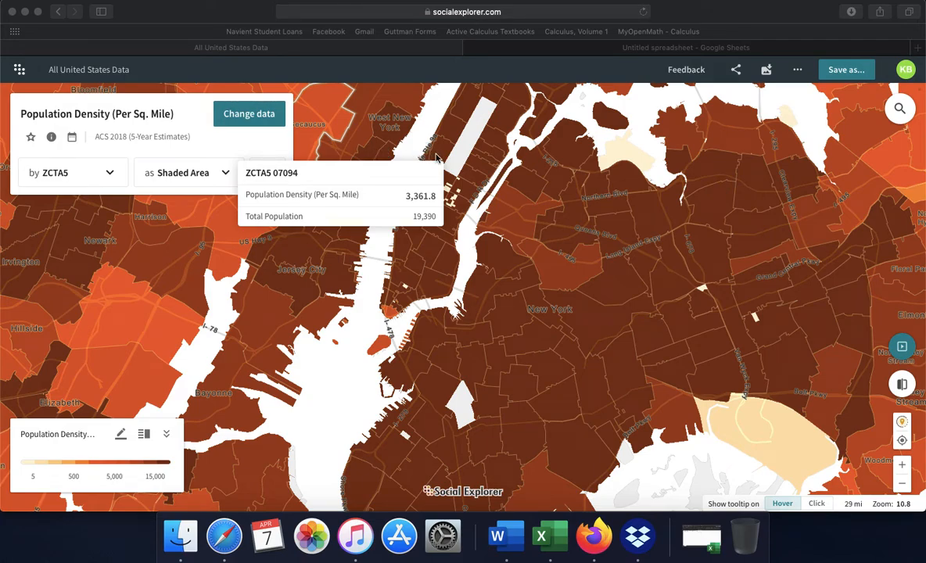
{"action": "left_click", "coordinate": [87, 115]}
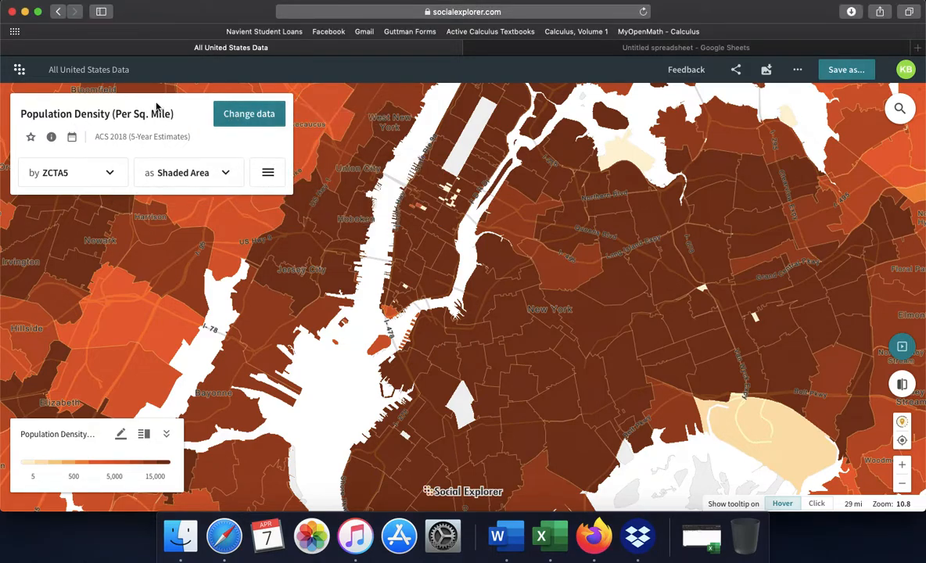
{"action": "left_click", "coordinate": [252, 115]}
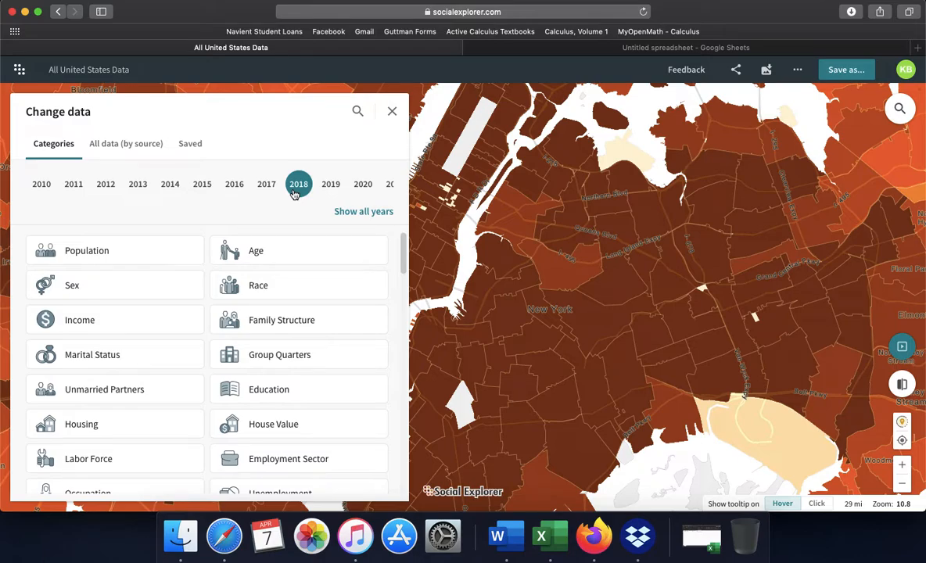
{"action": "scroll", "coordinate": [283, 356], "scroll_direction": "down", "scroll_amount": 5}
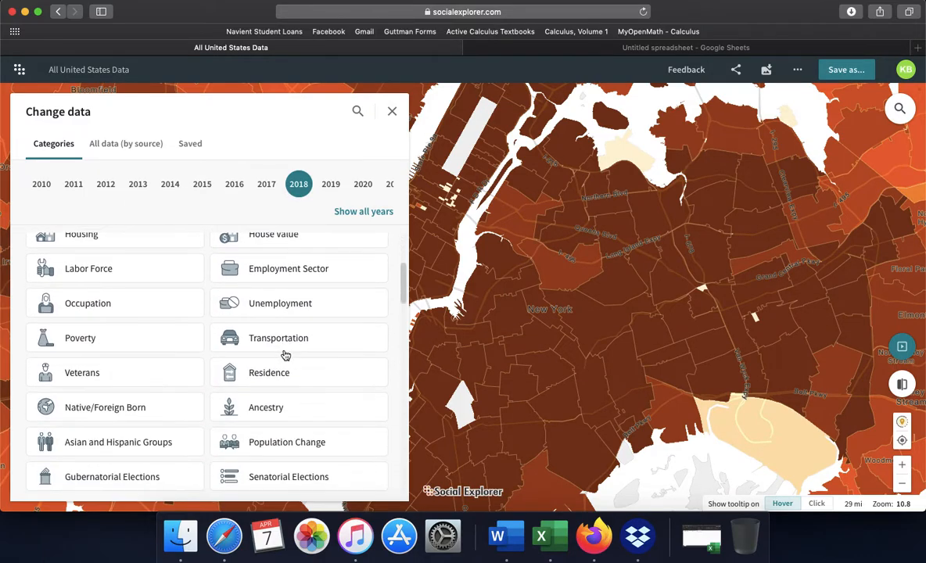
{"action": "scroll", "coordinate": [285, 356], "scroll_direction": "down", "scroll_amount": 3}
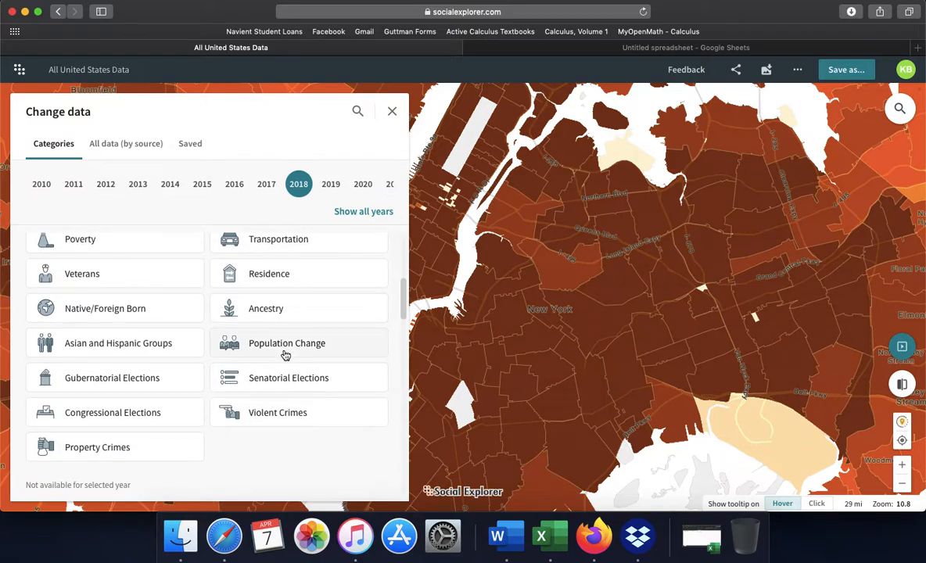
{"action": "left_click", "coordinate": [106, 311]}
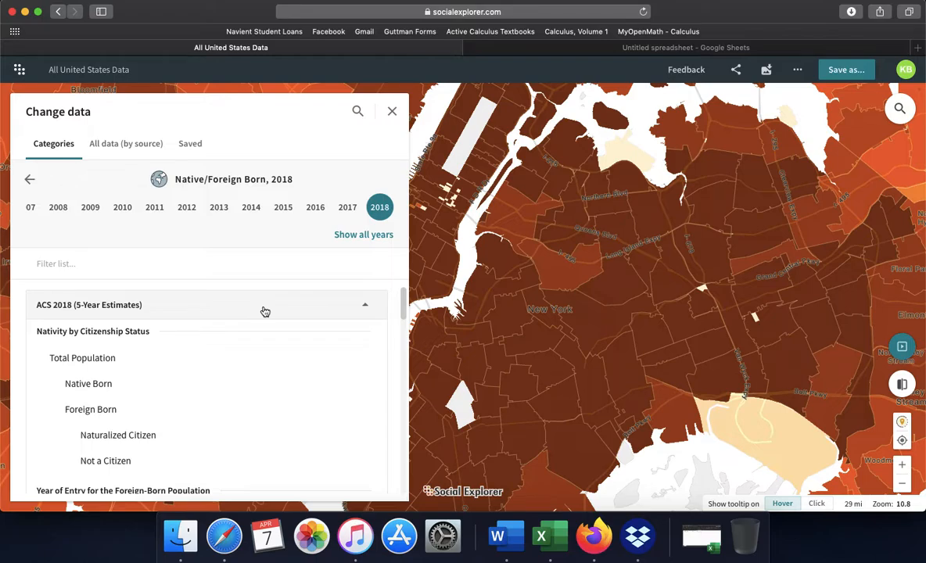
{"action": "left_click", "coordinate": [84, 414]}
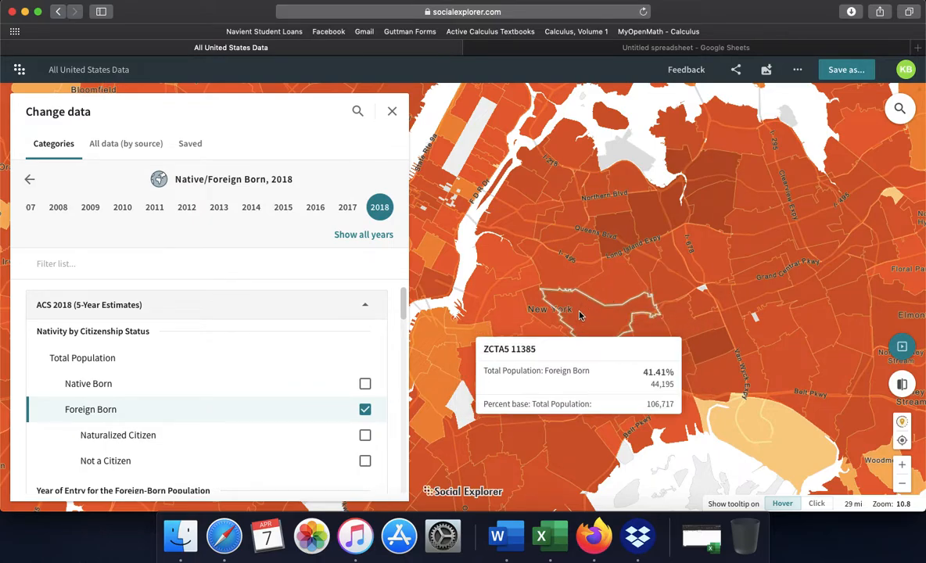
Locate ZIP code 11221 on the map, return to Excel and enter its foreign-born population of 19,755 in cell F2.
{"action": "left_click_drag", "start_coordinate": [588, 265], "coordinate": [603, 323]}
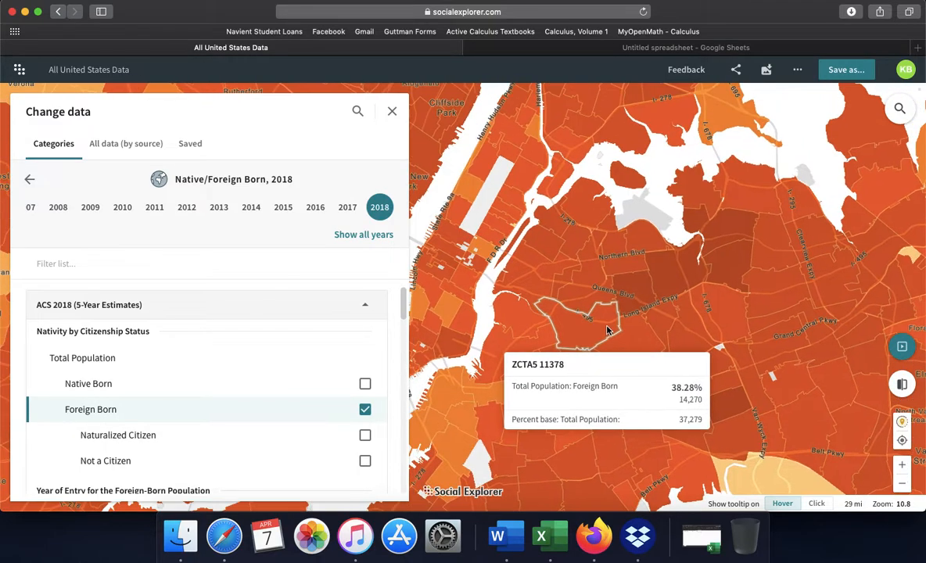
{"action": "left_click_drag", "start_coordinate": [597, 406], "coordinate": [598, 355]}
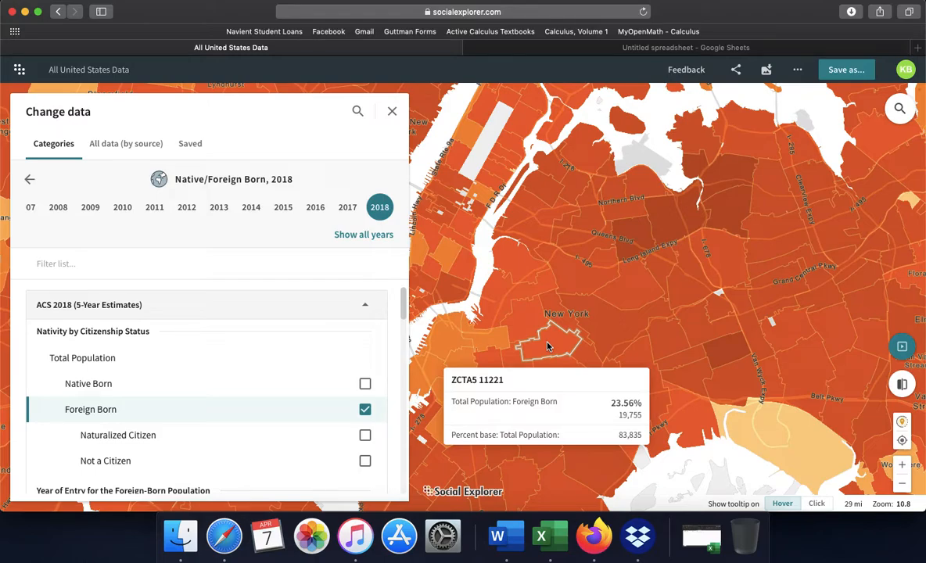
{"action": "left_click", "coordinate": [701, 537]}
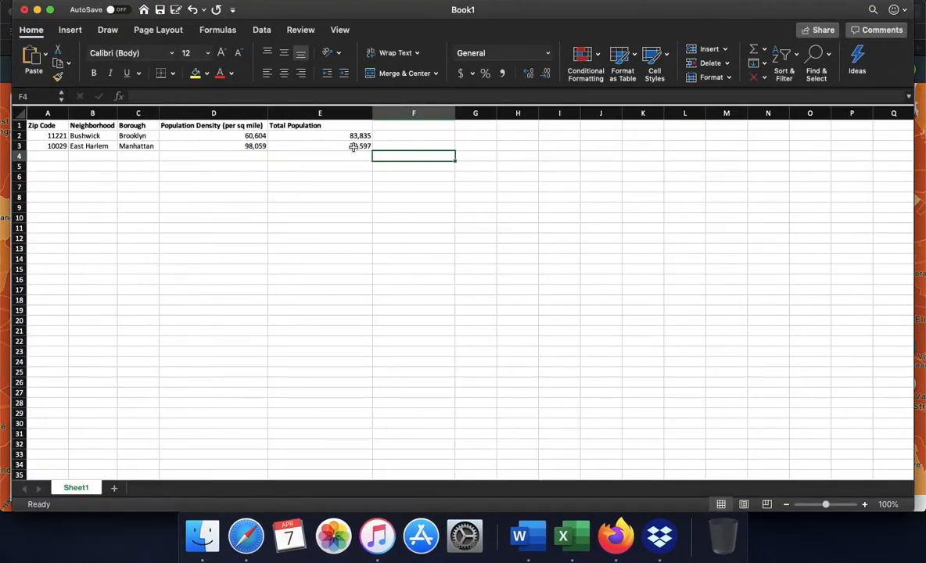
{"action": "double_click", "coordinate": [405, 137]}
{"action": "type", "text": "19,755"}
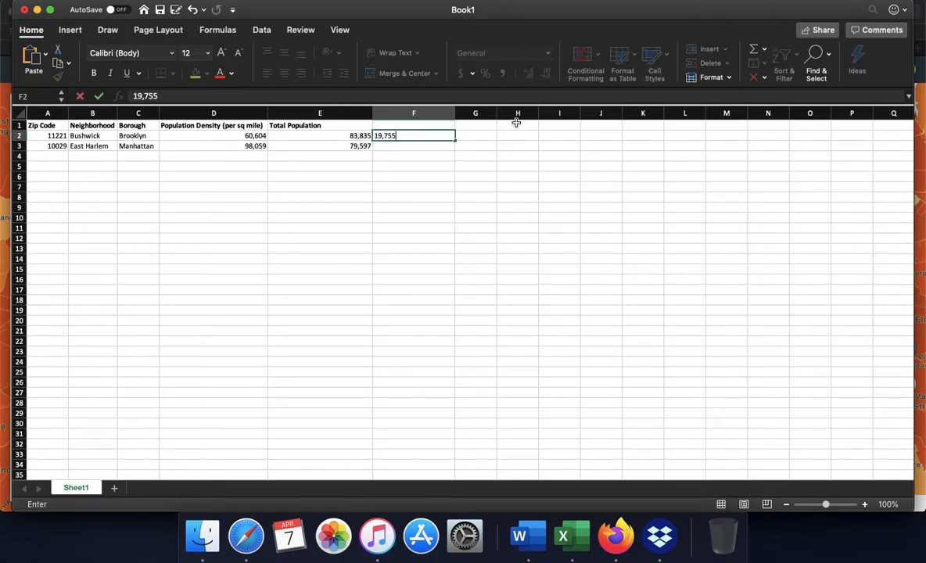
{"action": "left_click", "coordinate": [485, 166]}
Enter the column header Population of Foreign Born in cell F1 and widen column F to fit it.
{"action": "left_click", "coordinate": [428, 125]}
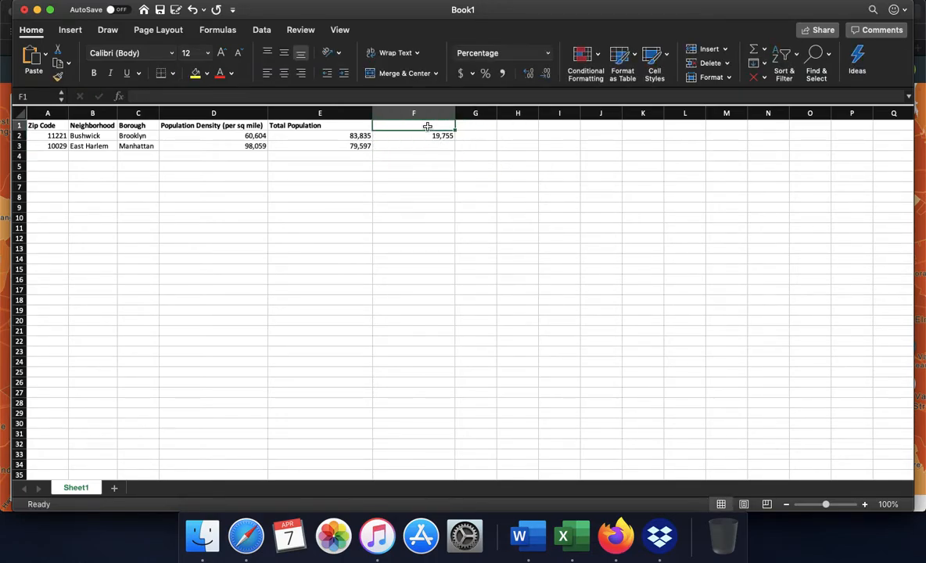
{"action": "type", "text": "Popilation of Forie"}
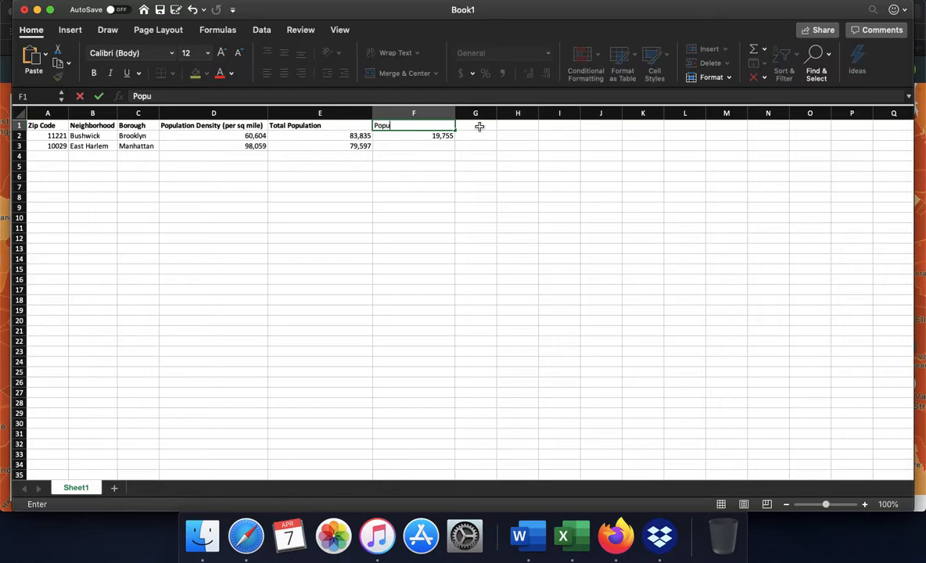
{"action": "key", "text": "BackSpace"}
{"action": "key", "text": "BackSpace"}
{"action": "type", "text": "eign Born"}
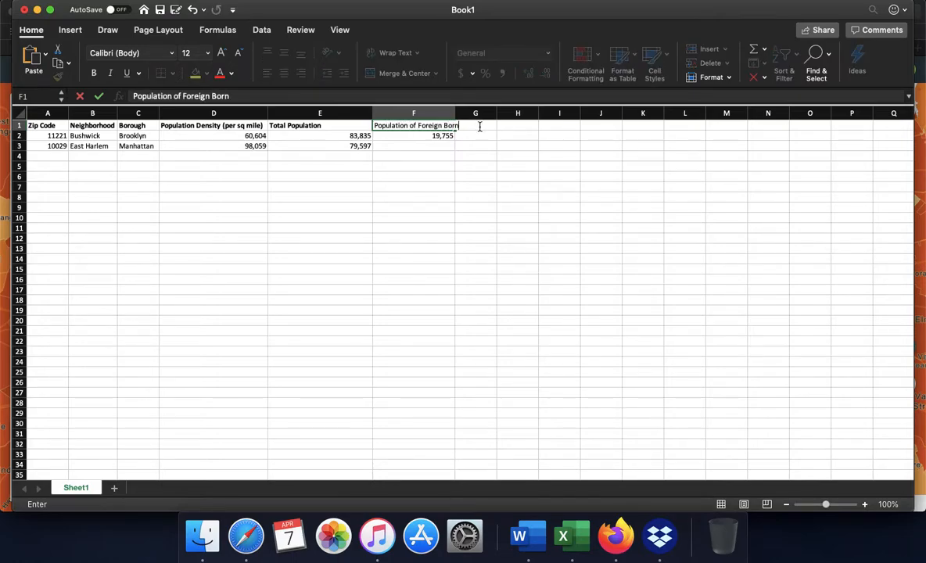
{"action": "left_click", "coordinate": [465, 164]}
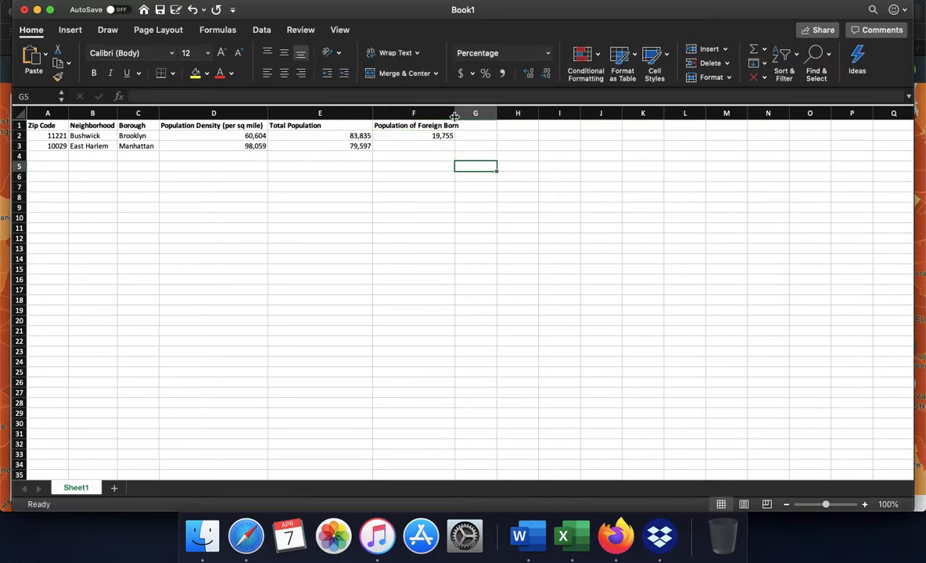
{"action": "left_click_drag", "start_coordinate": [455, 113], "coordinate": [463, 113]}
Find ZIP code 10029 on the Social Explorer map, return to Excel and enter its foreign-born population of 18,648 in cell F3.
{"action": "left_click", "coordinate": [446, 145]}
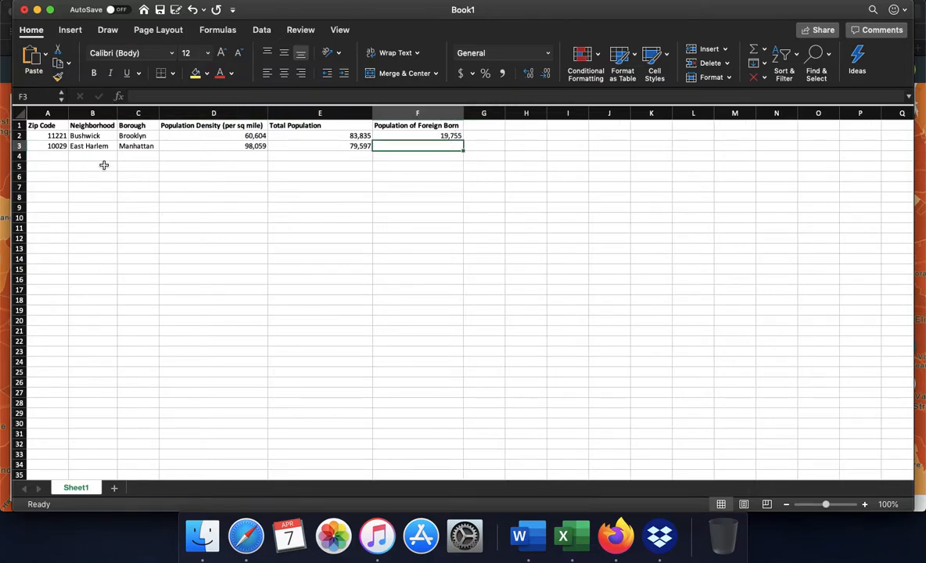
{"action": "left_click", "coordinate": [37, 10]}
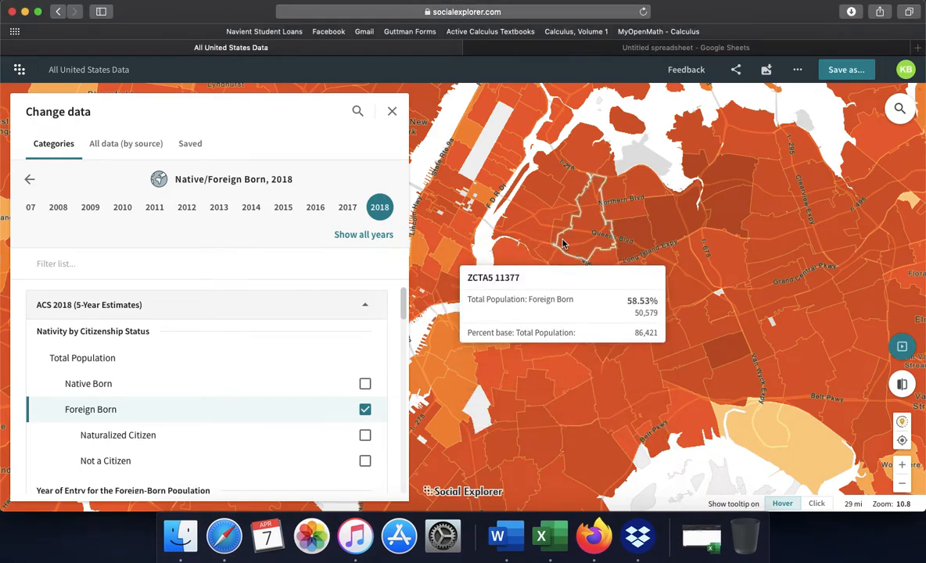
{"action": "scroll", "coordinate": [563, 266], "scroll_direction": "up", "scroll_amount": 5}
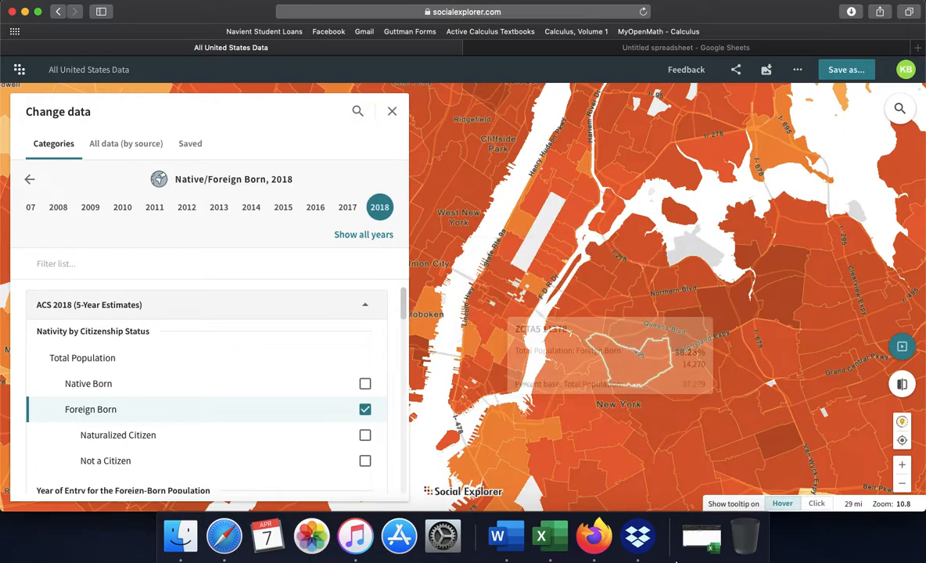
{"action": "left_click", "coordinate": [702, 537]}
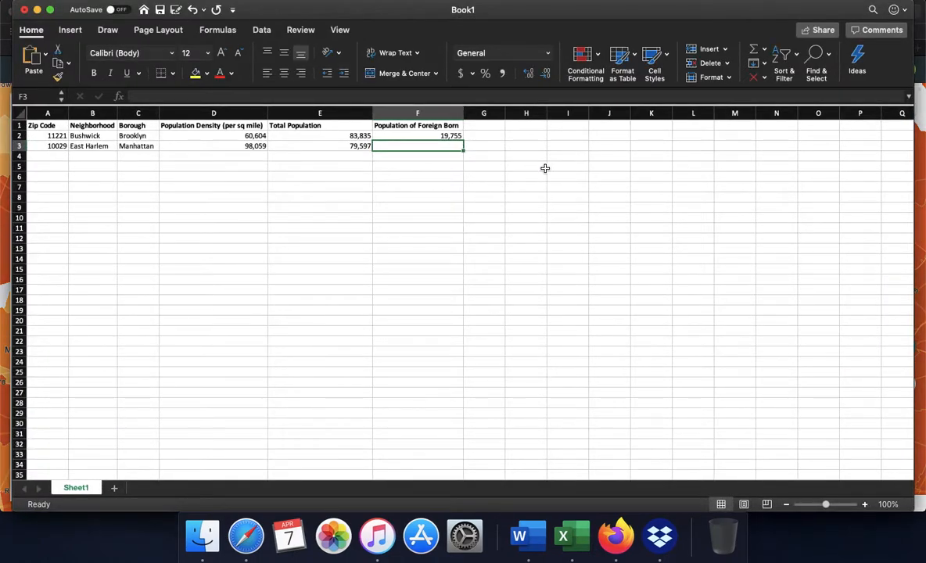
{"action": "type", "text": "18,648"}
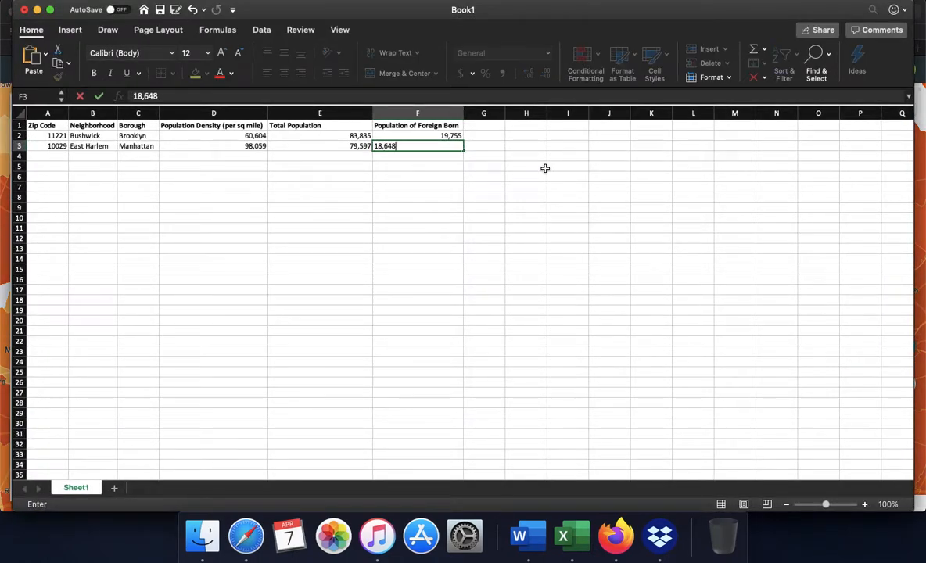
{"action": "left_click", "coordinate": [465, 197]}
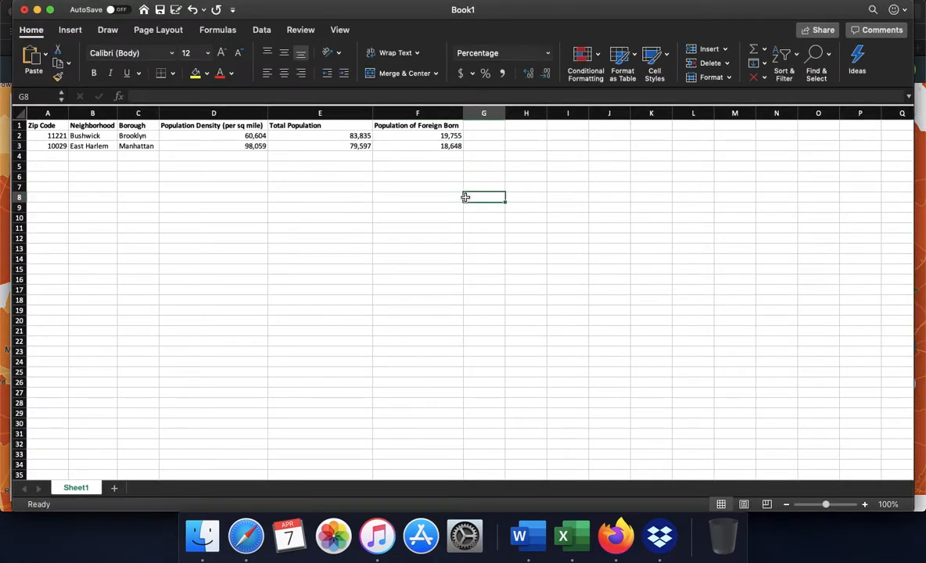
Enter the column header Percent of Foreign Born Population in cell G1 and widen column G to fit it.
{"action": "left_click", "coordinate": [482, 126]}
{"action": "left_click_drag", "start_coordinate": [506, 114], "coordinate": [556, 114]}
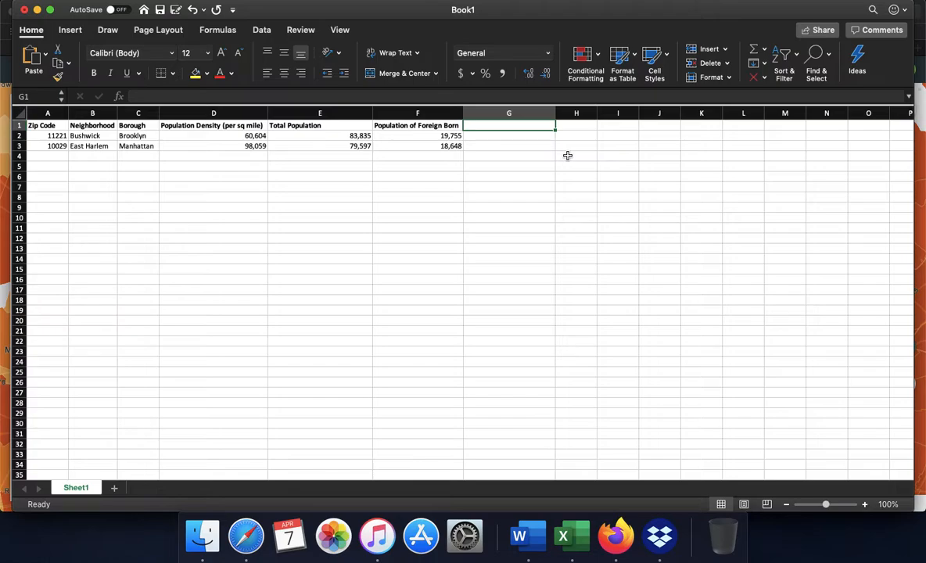
{"action": "type", "text": "Perc"}
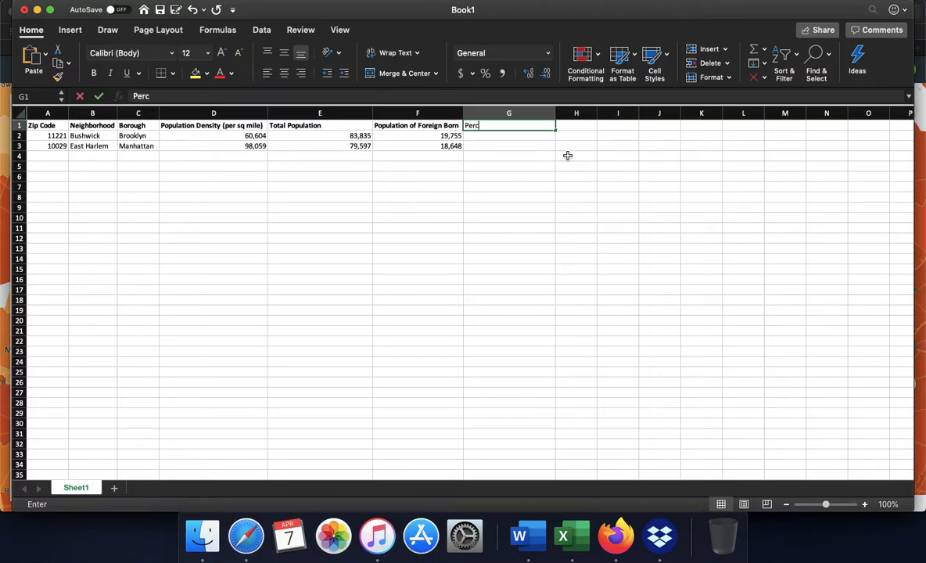
{"action": "type", "text": "ent of F"}
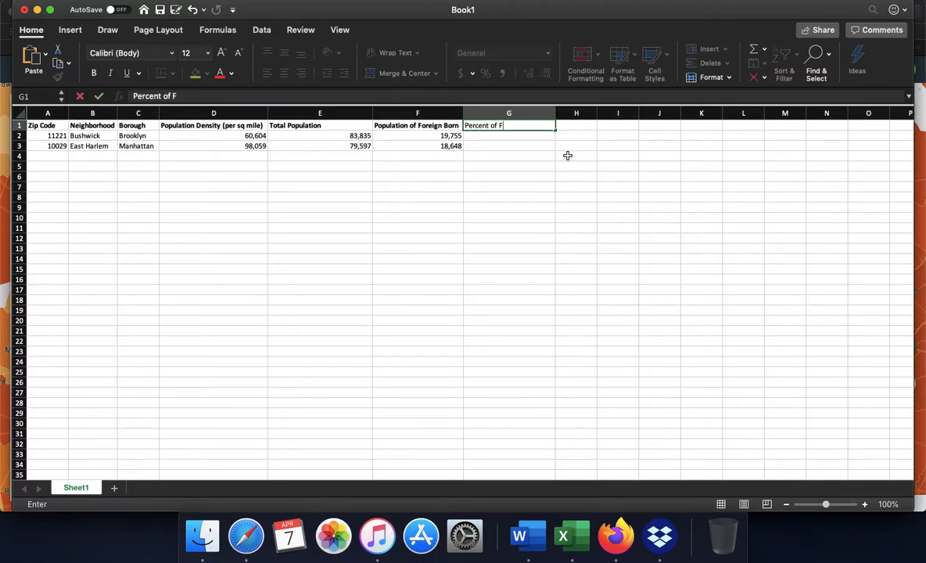
{"action": "type", "text": "oreign Born Population"}
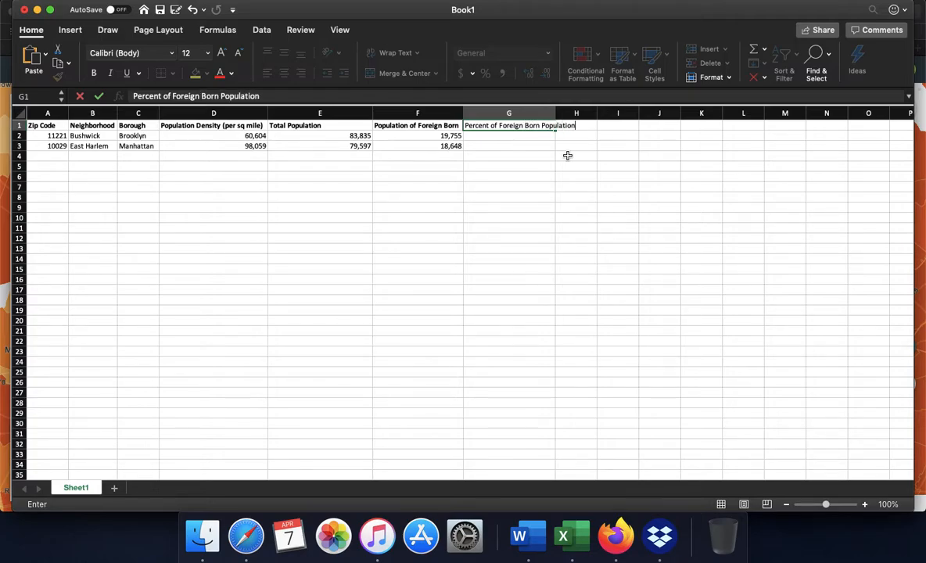
{"action": "left_click", "coordinate": [568, 155]}
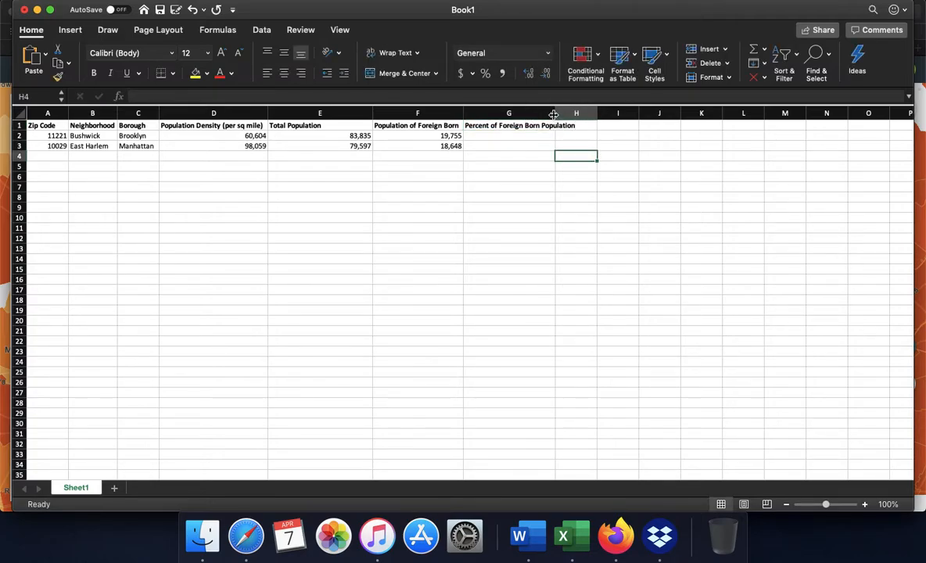
{"action": "left_click_drag", "start_coordinate": [555, 113], "coordinate": [578, 115]}
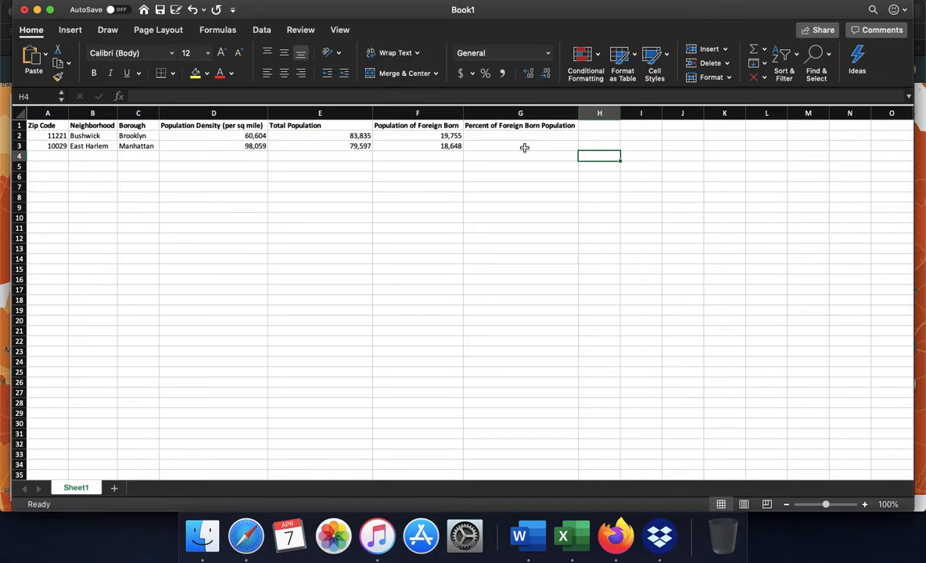
Enter the formula =F2/E2 in cell G2 to calculate the foreign-born percentage for ZIP code 11221.
{"action": "left_click", "coordinate": [346, 139]}
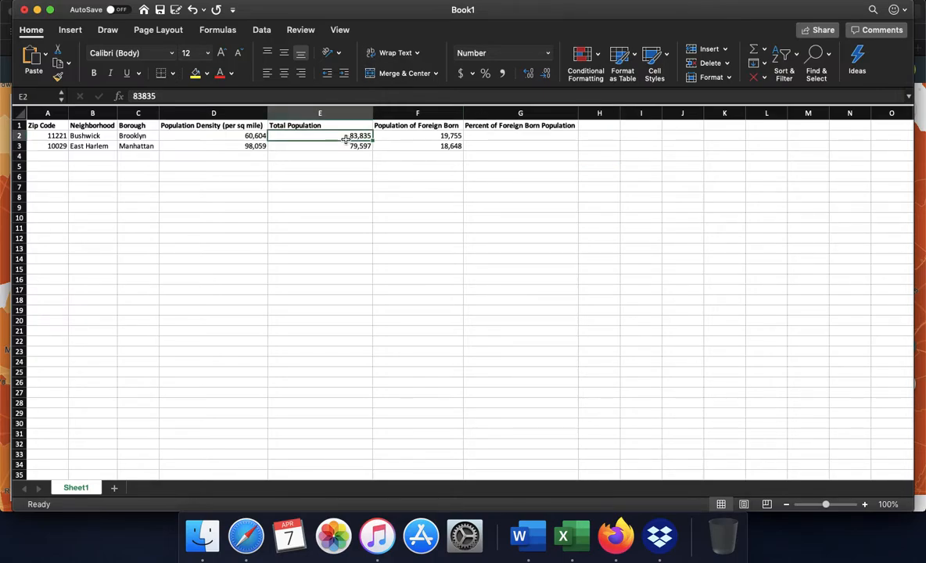
{"action": "left_click", "coordinate": [460, 136]}
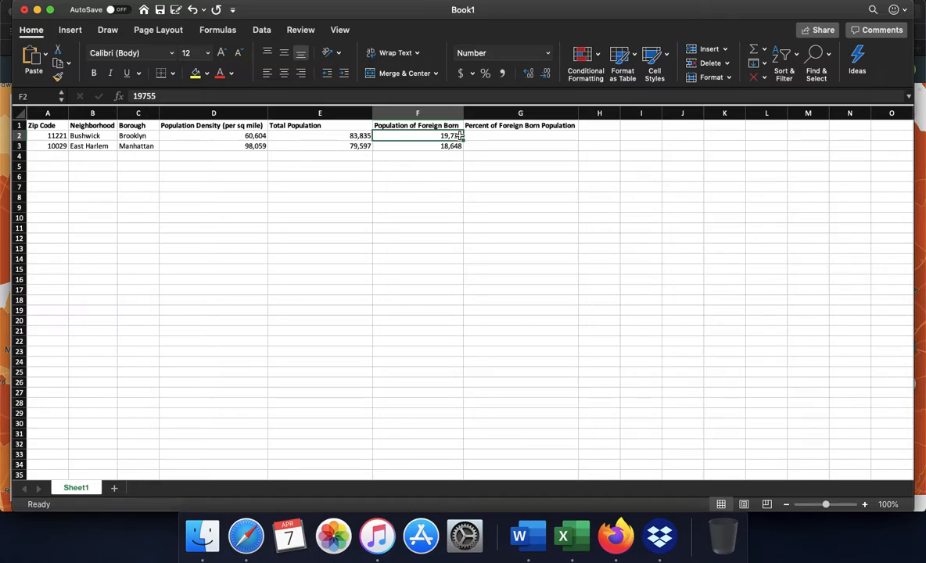
{"action": "left_click", "coordinate": [500, 135]}
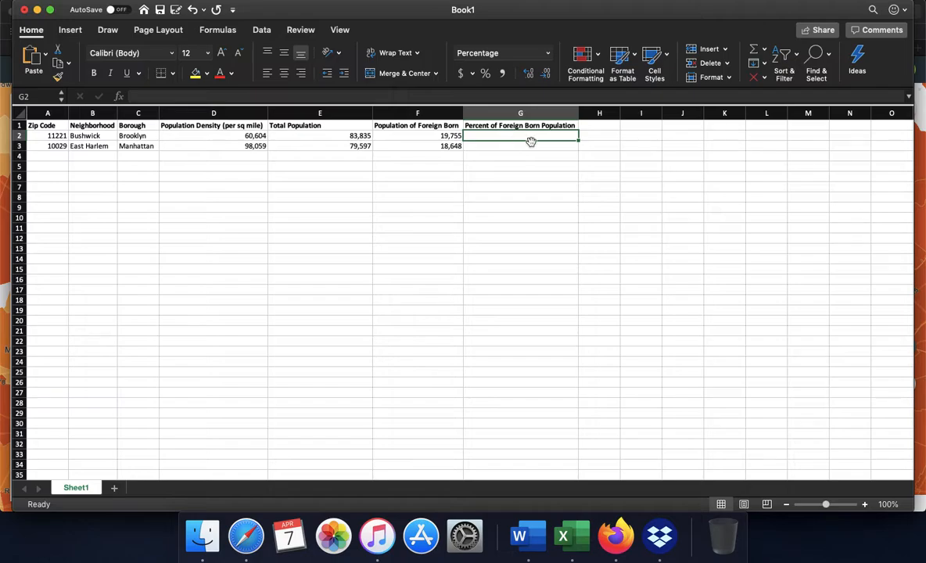
{"action": "type", "text": "="}
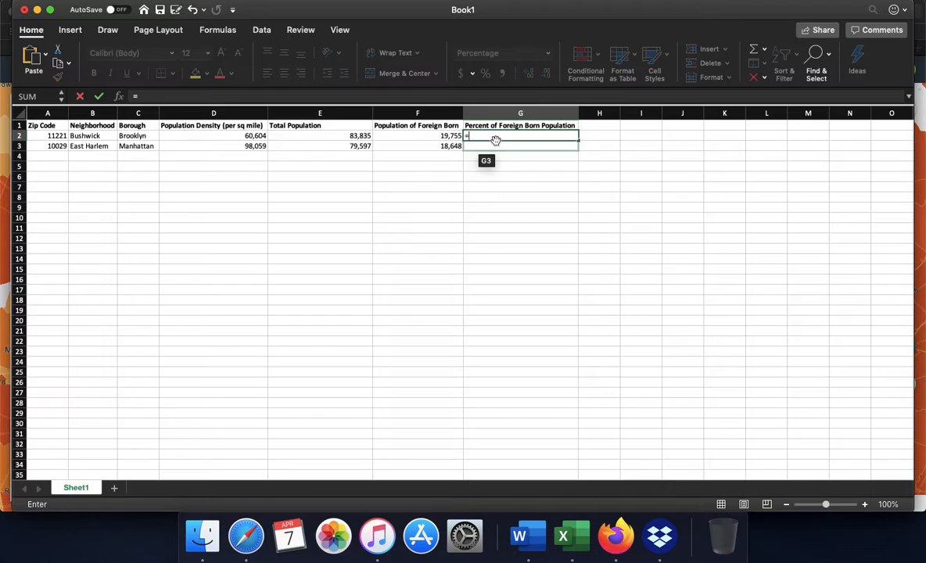
{"action": "type", "text": "F2/E"}
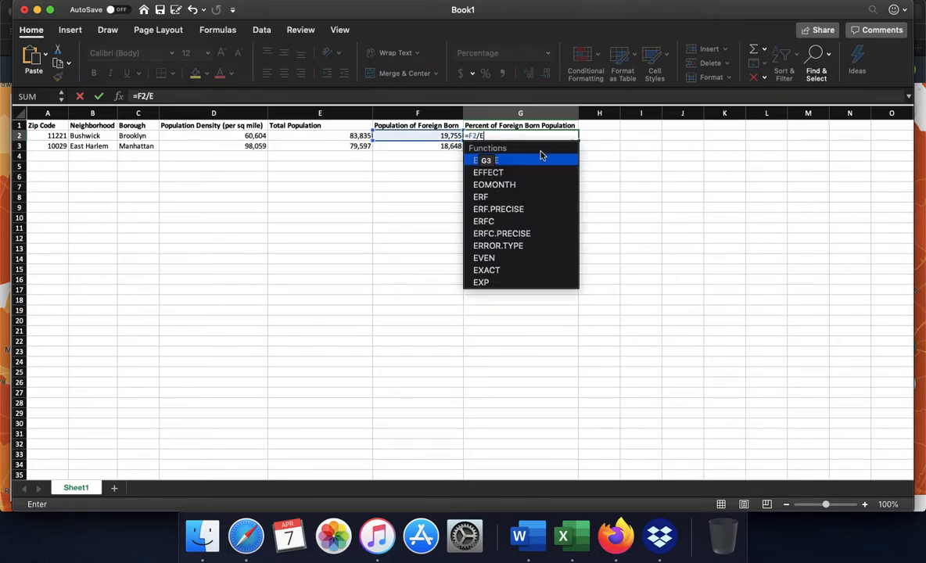
{"action": "type", "text": "2"}
{"action": "key", "text": "Return"}
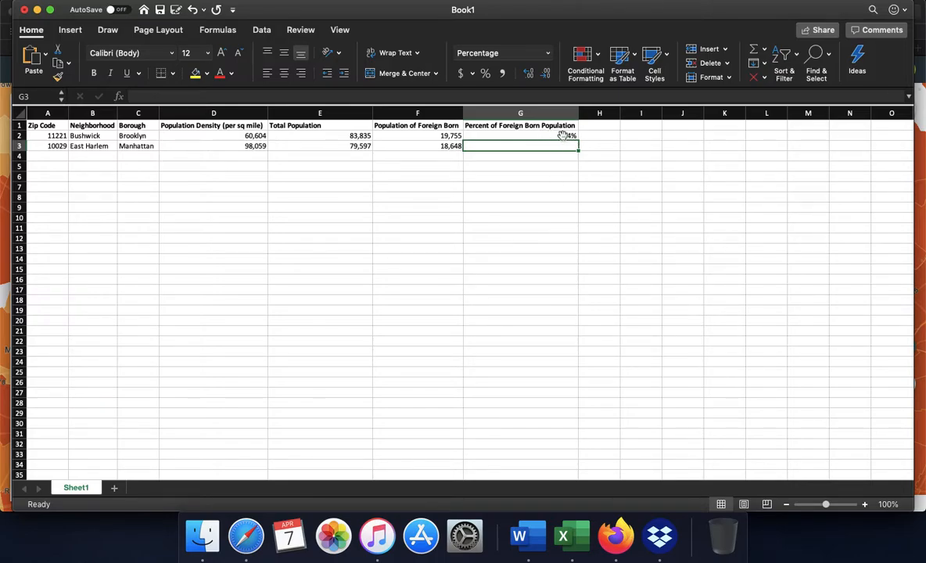
Apply the Percentage number format to cell G2 and to the range G1:G3.
{"action": "left_click", "coordinate": [562, 135]}
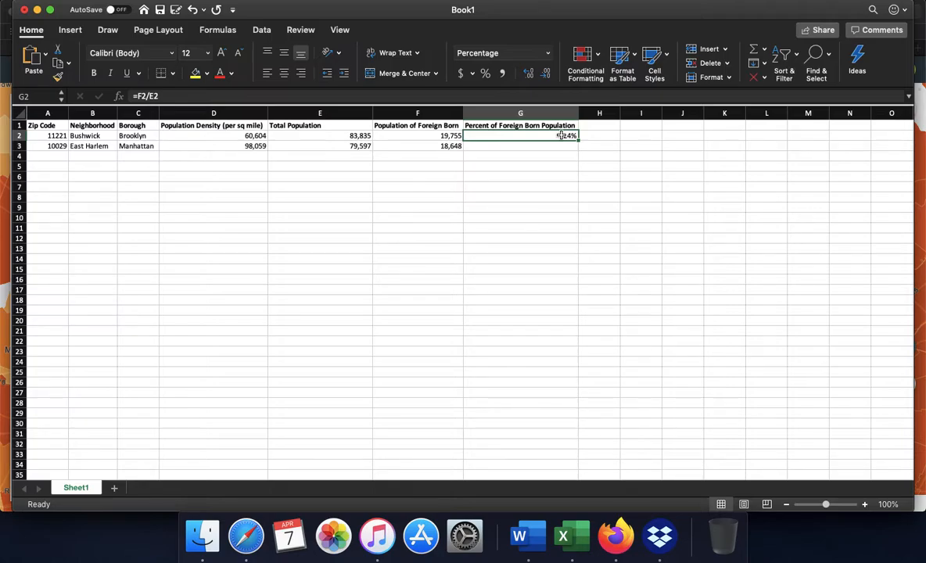
{"action": "left_click", "coordinate": [548, 53]}
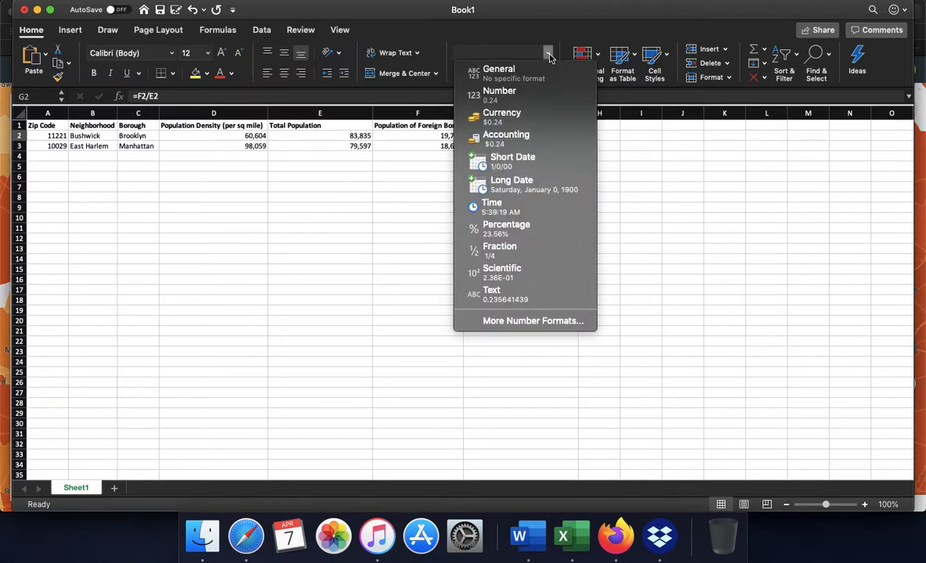
{"action": "left_click", "coordinate": [506, 227]}
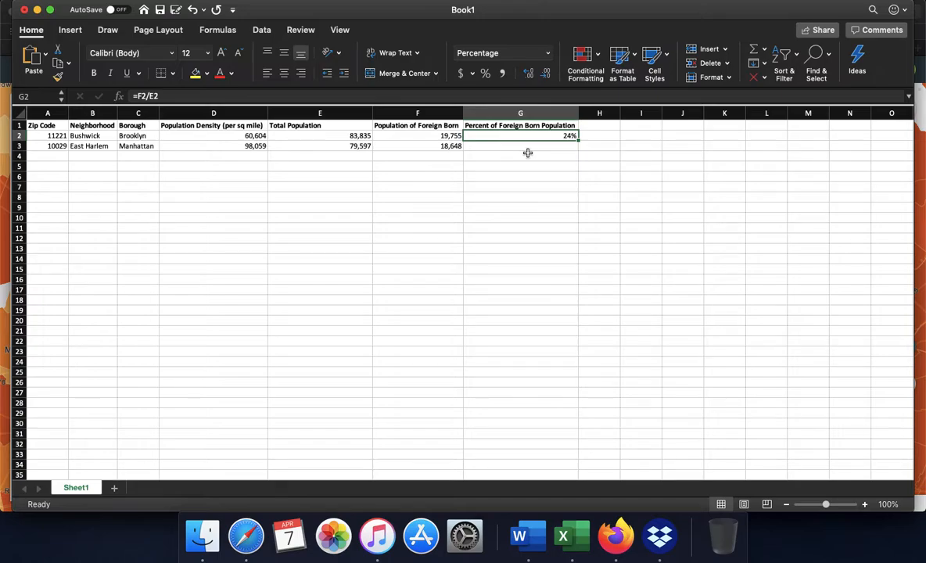
{"action": "left_click_drag", "start_coordinate": [481, 126], "coordinate": [525, 149]}
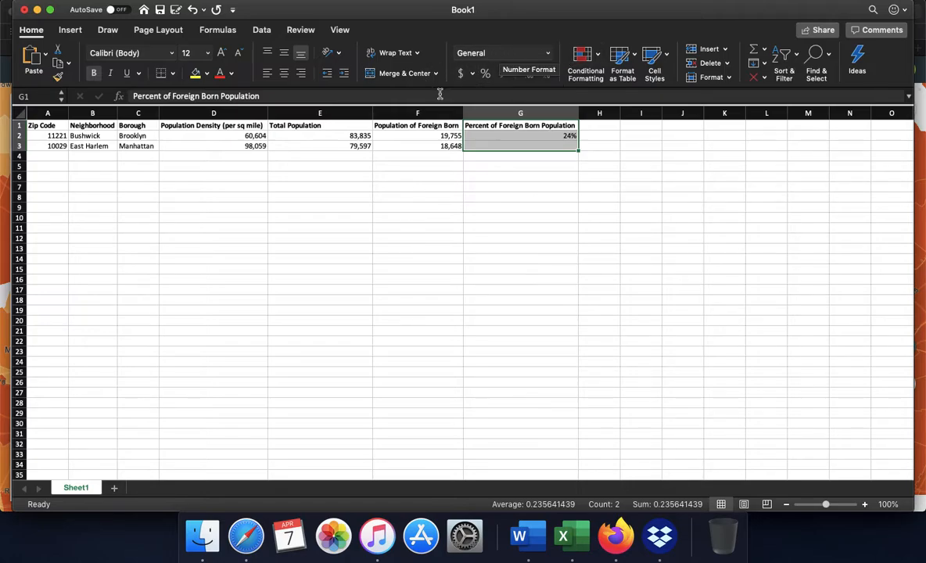
{"action": "left_click", "coordinate": [486, 75]}
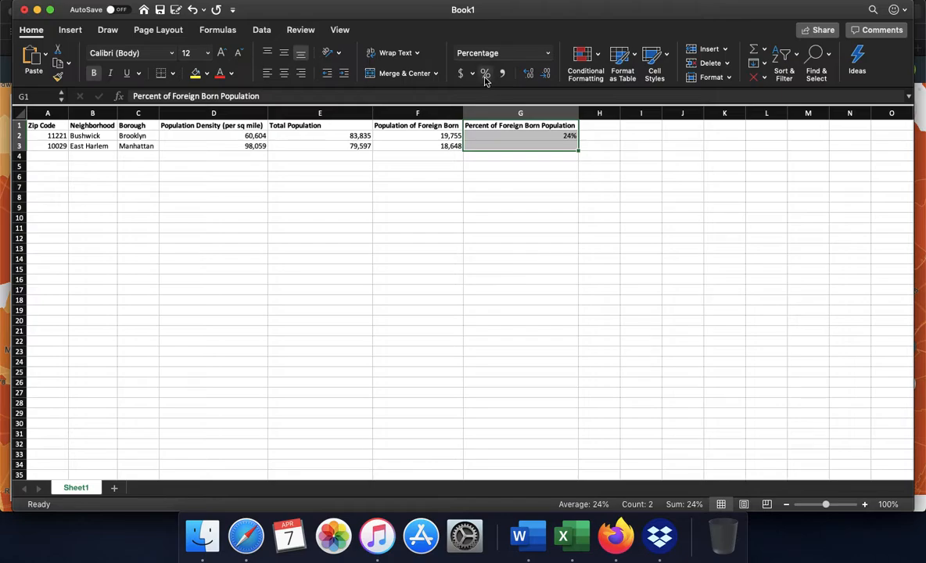
Set the number format of the range G1:G3 to General.
{"action": "left_click", "coordinate": [547, 54]}
{"action": "left_click", "coordinate": [547, 53]}
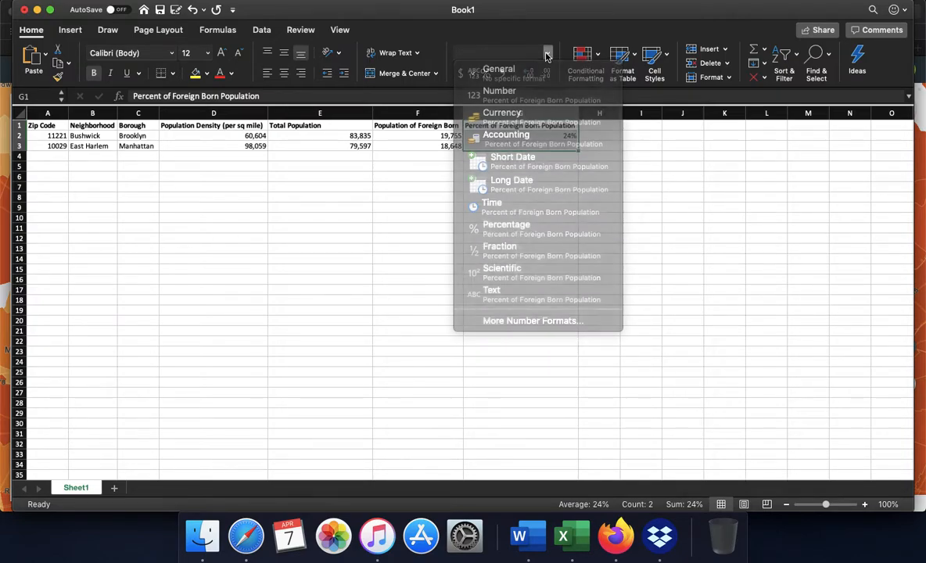
{"action": "left_click", "coordinate": [548, 53]}
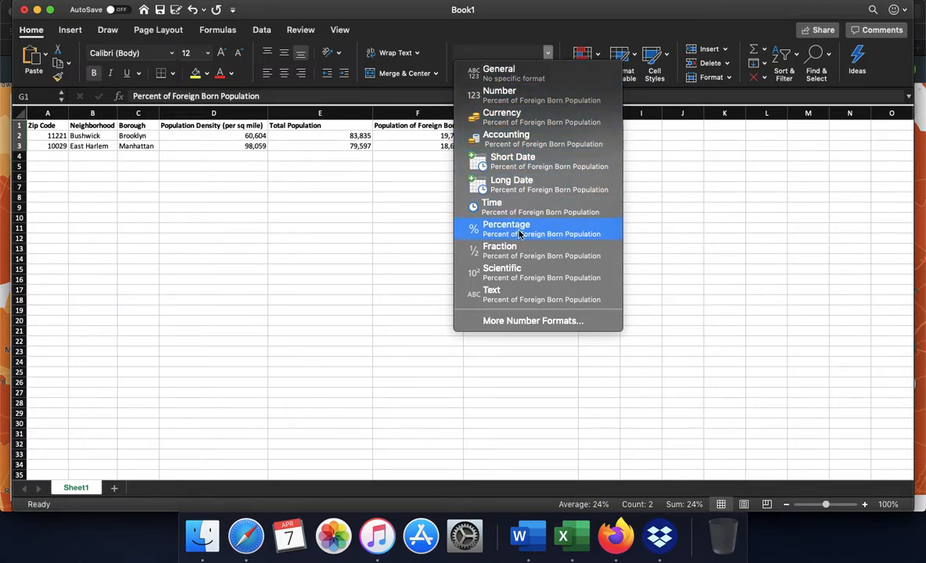
{"action": "left_click", "coordinate": [501, 81]}
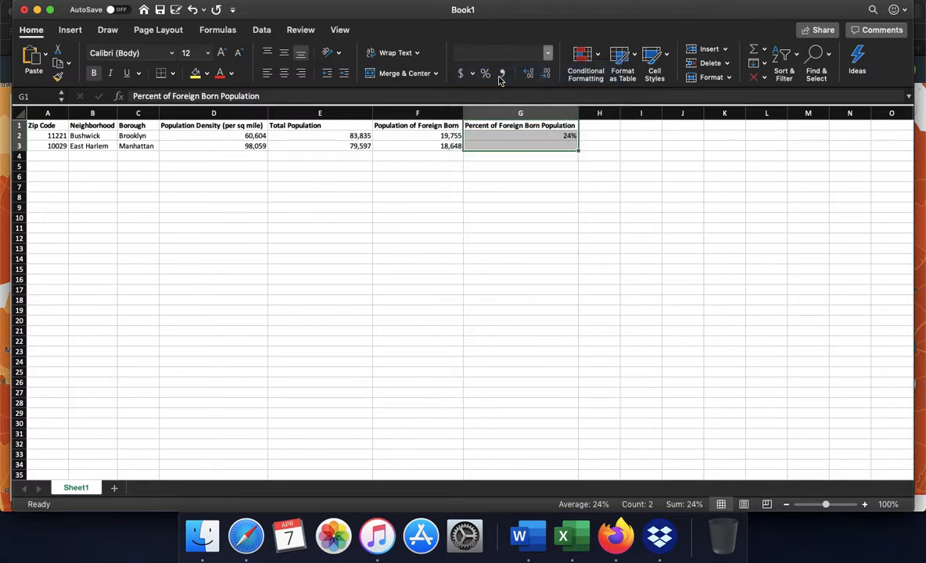
{"action": "left_click", "coordinate": [519, 184]}
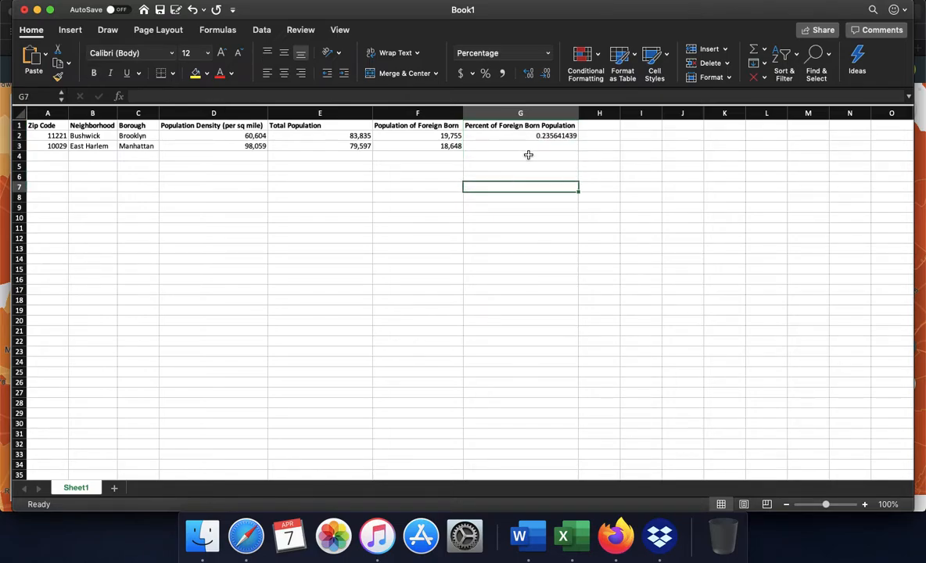
Apply the percent style to the range G1:G6.
{"action": "left_click_drag", "start_coordinate": [525, 174], "coordinate": [523, 127]}
{"action": "left_click", "coordinate": [485, 74]}
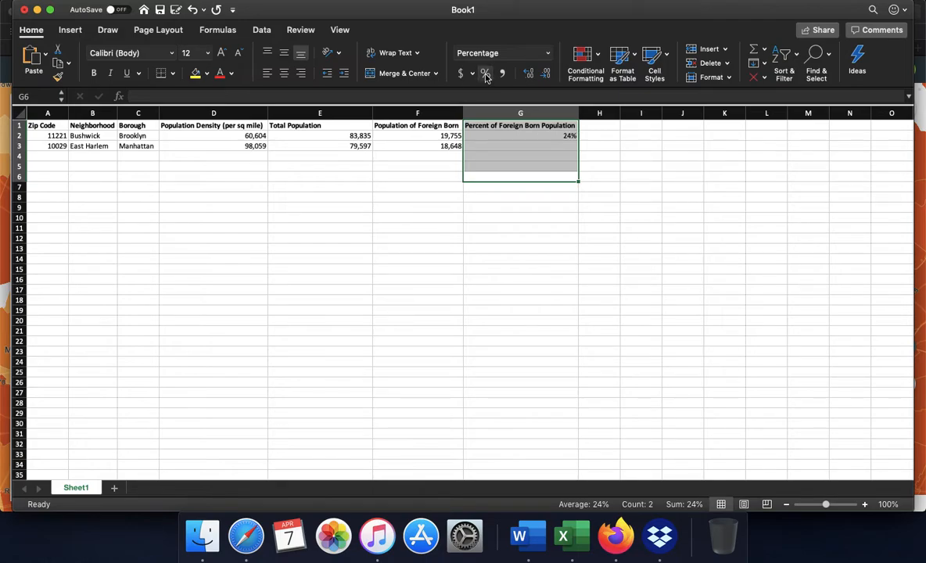
{"action": "left_click", "coordinate": [574, 240]}
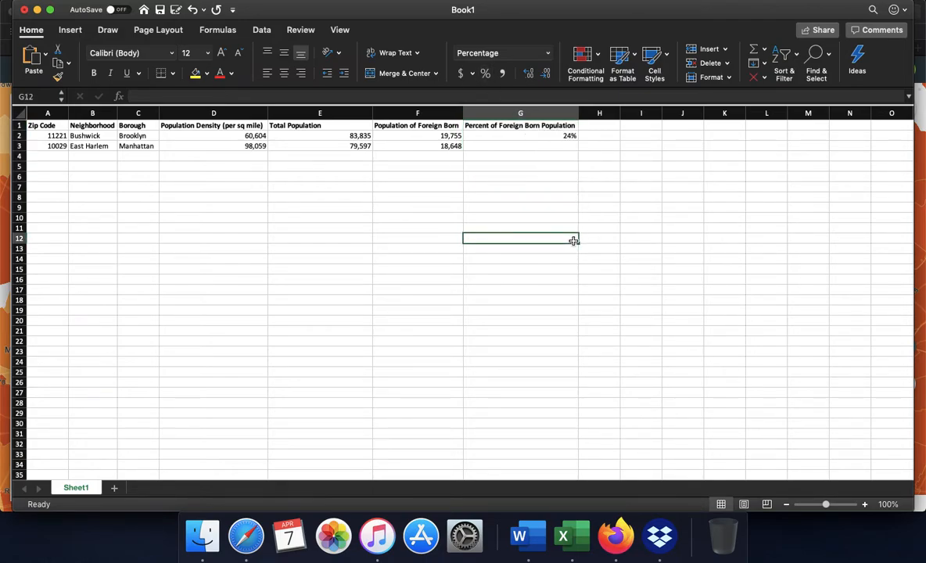
Copy the percentage formula from cell G2 into G3, clear the copy marquee and check the pasted formula.
{"action": "left_click", "coordinate": [545, 137]}
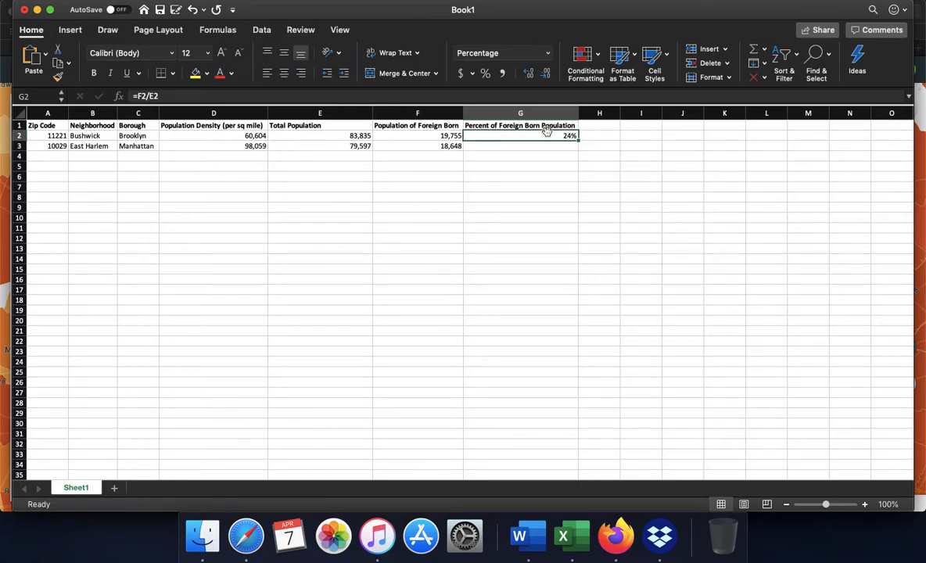
{"action": "key", "text": "super+c"}
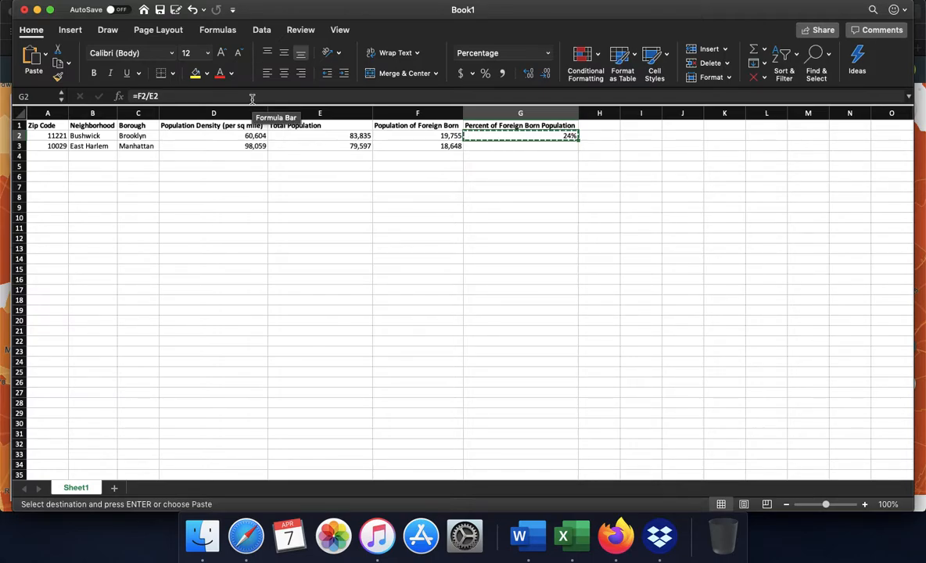
{"action": "left_click", "coordinate": [532, 148]}
{"action": "key", "text": "super+v"}
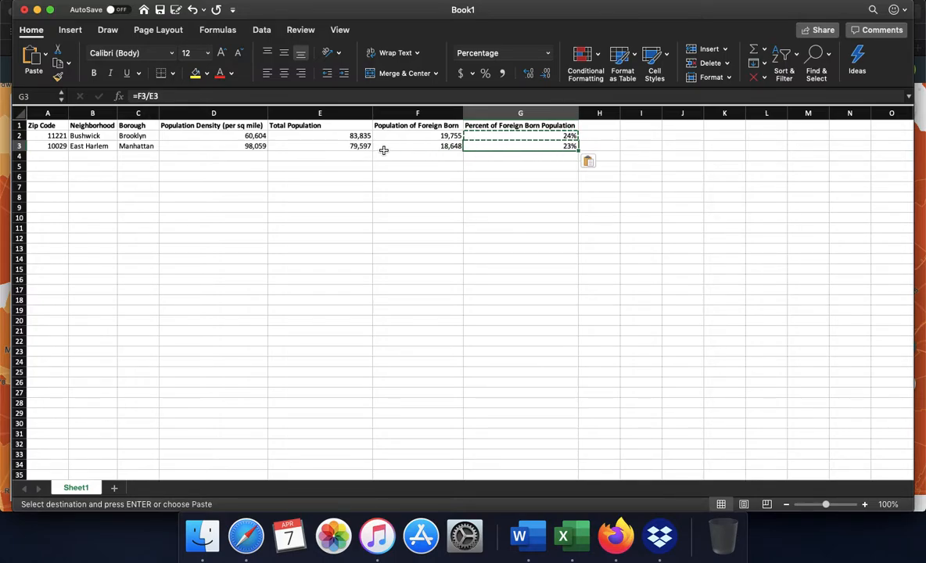
{"action": "left_click", "coordinate": [536, 185]}
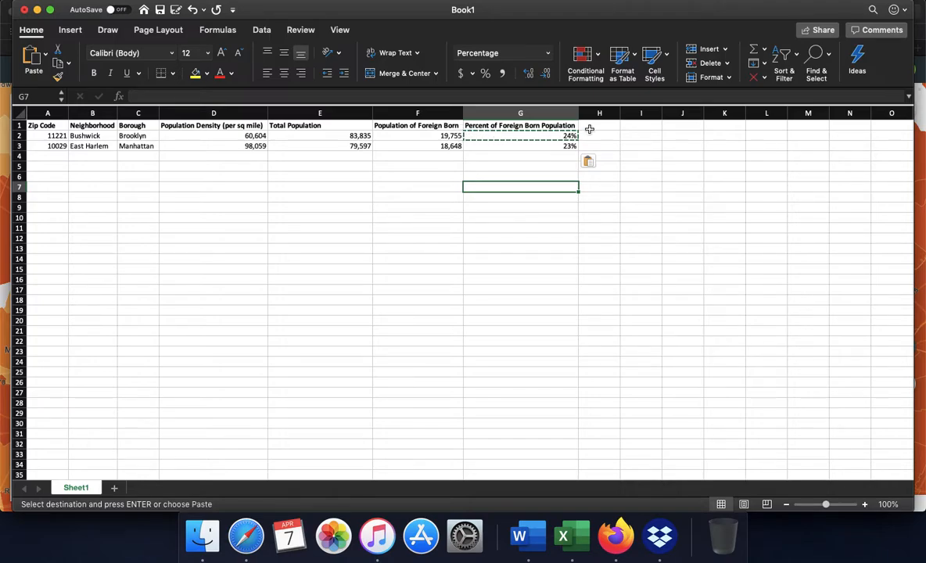
{"action": "key", "text": "Escape"}
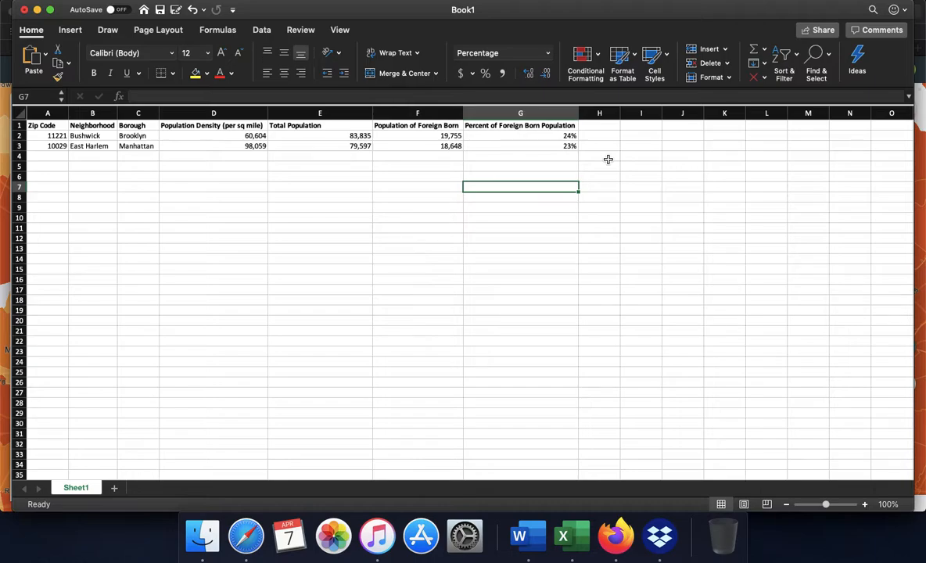
{"action": "left_click", "coordinate": [524, 146]}
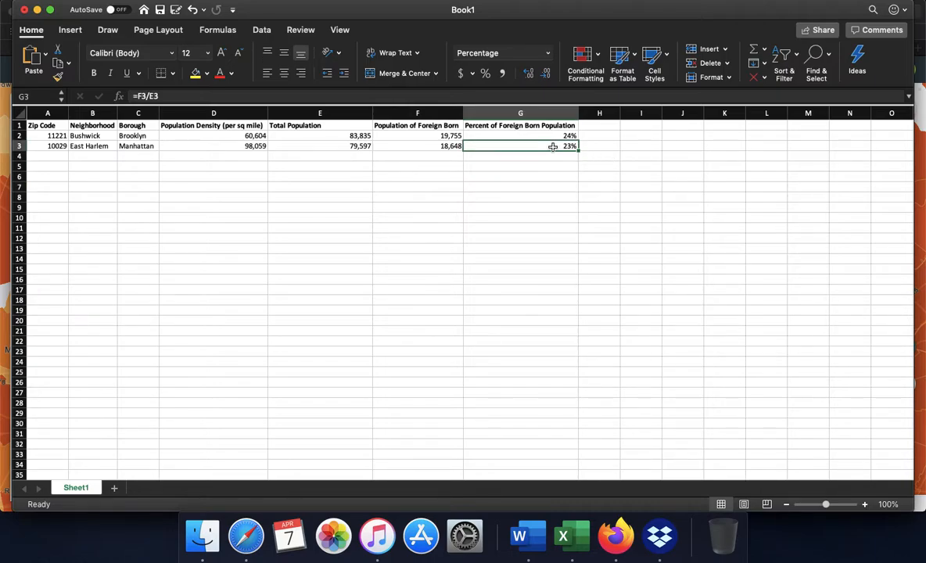
{"action": "key", "text": "Down"}
{"action": "key", "text": "Down"}
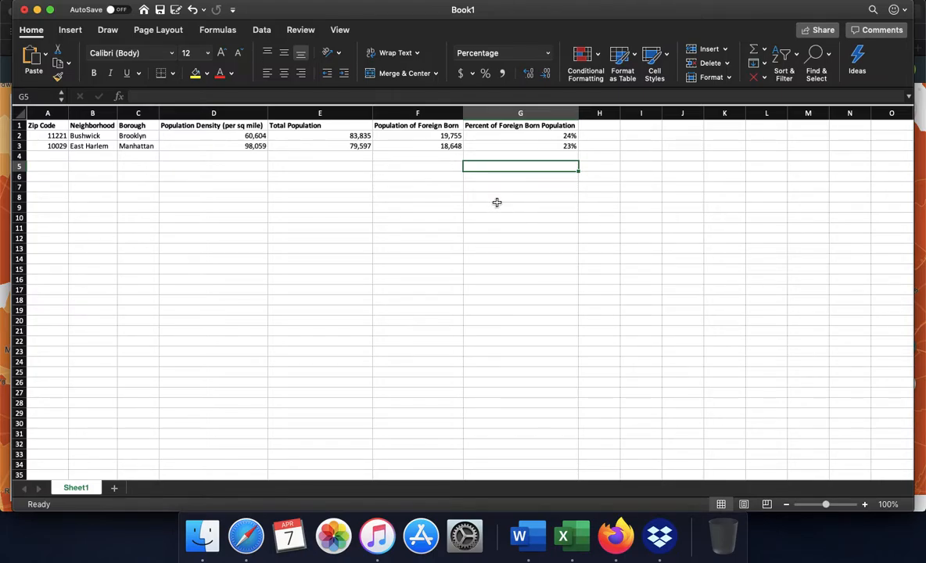
Enter the label Average in cell F11 and make it bold.
{"action": "left_click", "coordinate": [432, 237]}
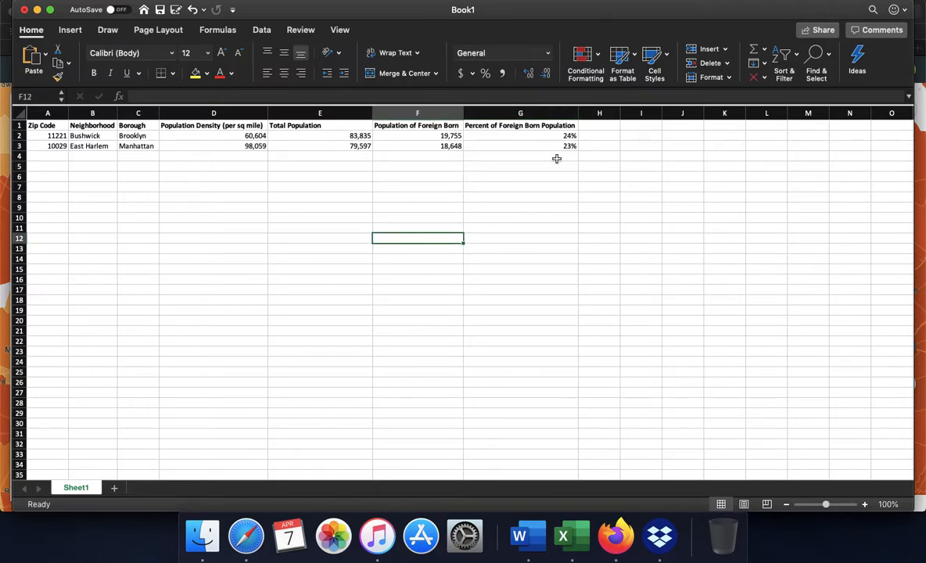
{"action": "left_click_drag", "start_coordinate": [560, 137], "coordinate": [563, 170]}
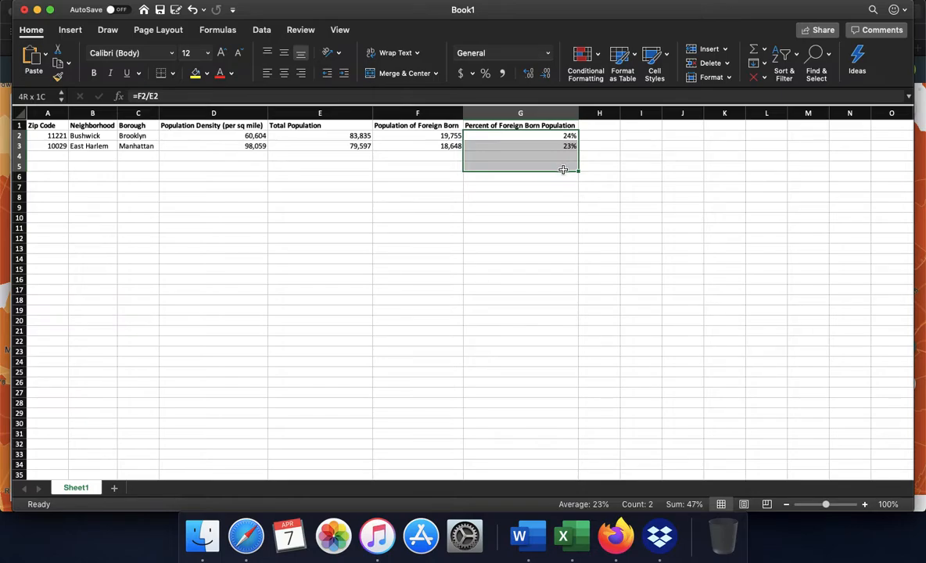
{"action": "left_click_drag", "start_coordinate": [564, 169], "coordinate": [562, 166]}
{"action": "left_click", "coordinate": [448, 228]}
{"action": "type", "text": "Average"}
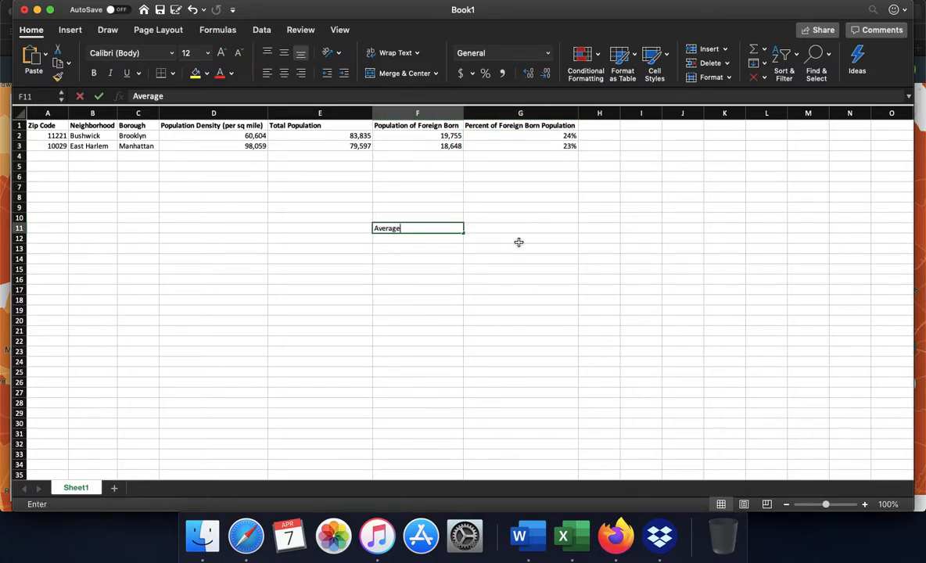
{"action": "left_click", "coordinate": [443, 266]}
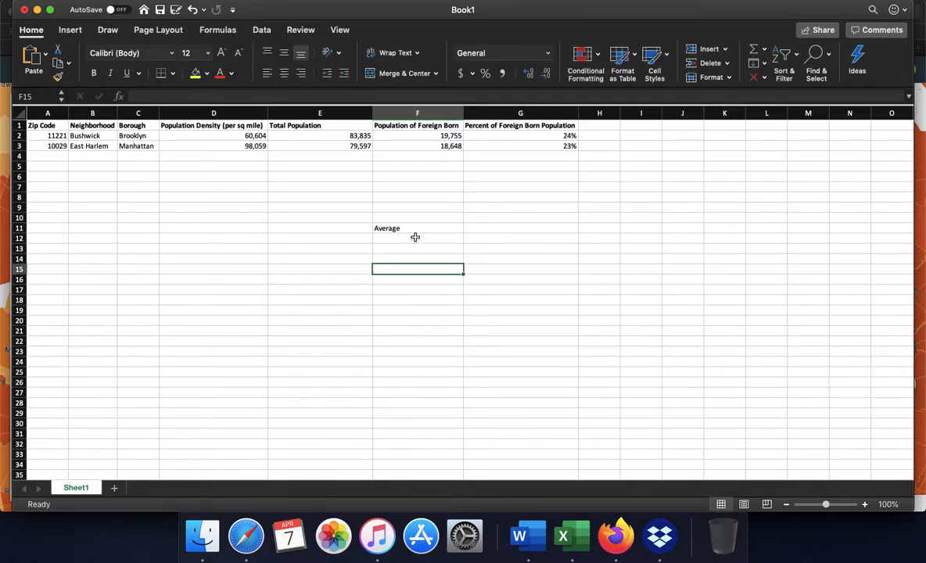
{"action": "left_click", "coordinate": [414, 230]}
{"action": "key", "text": "super+b"}
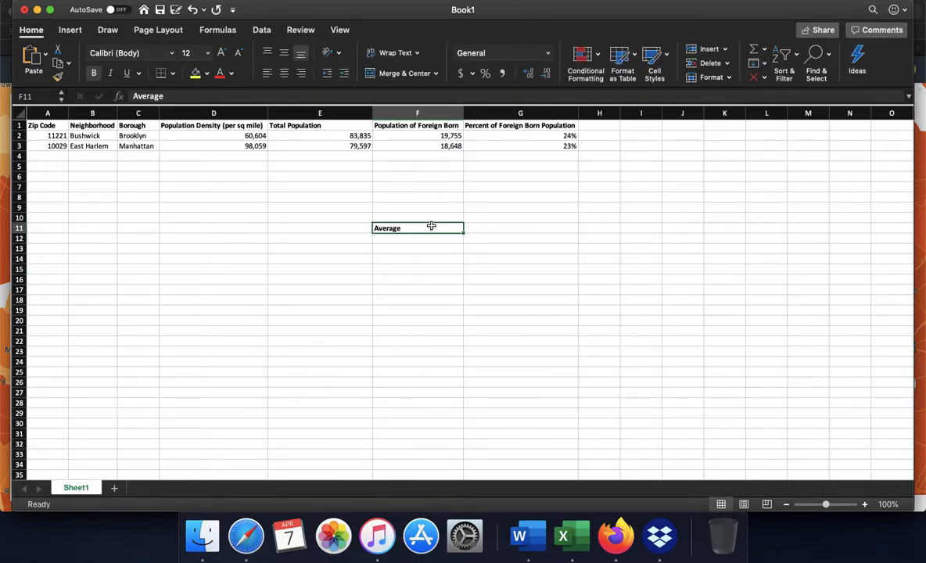
Extend the label in cell F11 to Average Percent of Foreign Born Population and widen column F to fit it.
{"action": "left_click", "coordinate": [429, 239]}
{"action": "left_click", "coordinate": [407, 228]}
{"action": "double_click", "coordinate": [416, 228]}
{"action": "type", "text": "Percent "}
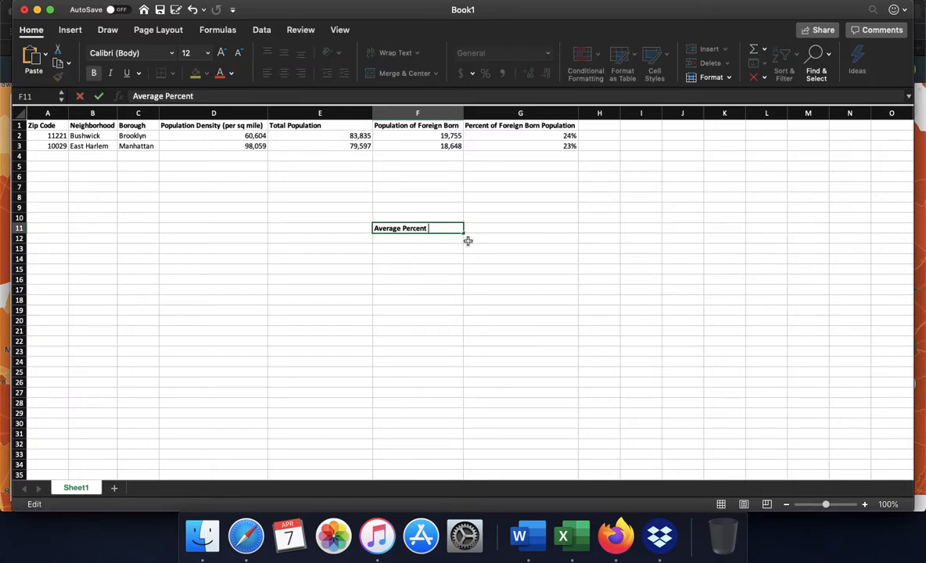
{"action": "type", "text": "of Foreign Born Popula"}
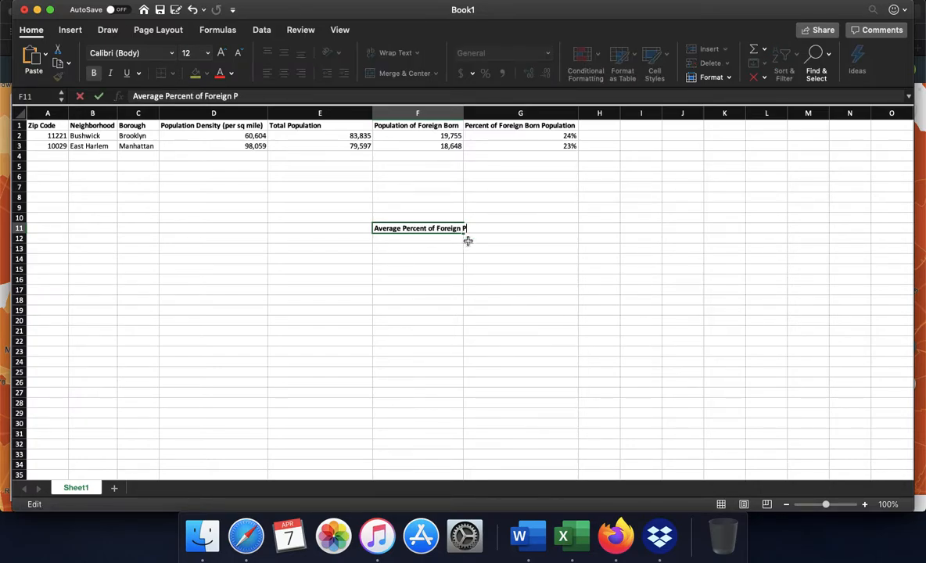
{"action": "type", "text": "tion"}
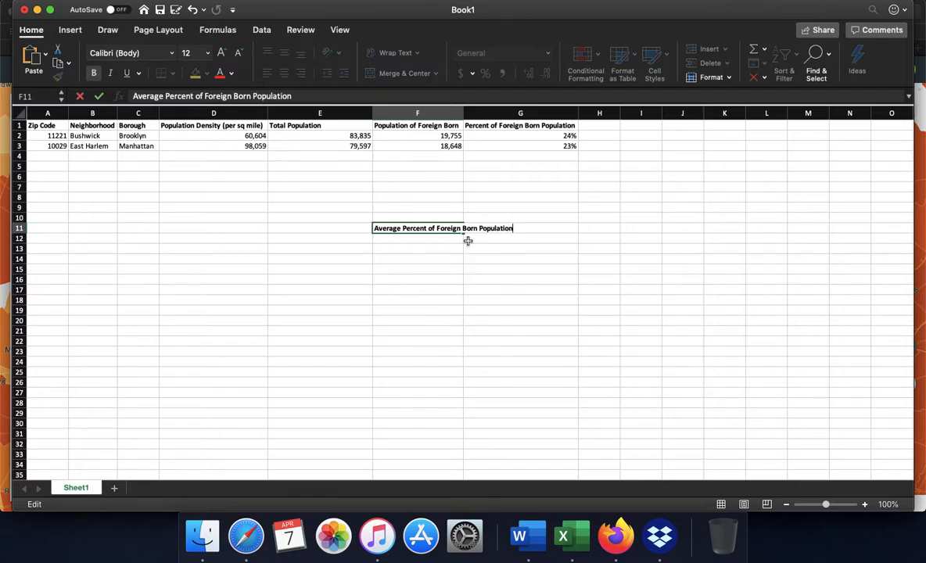
{"action": "left_click", "coordinate": [476, 258]}
{"action": "left_click_drag", "start_coordinate": [461, 107], "coordinate": [518, 107]}
{"action": "left_click", "coordinate": [528, 283]}
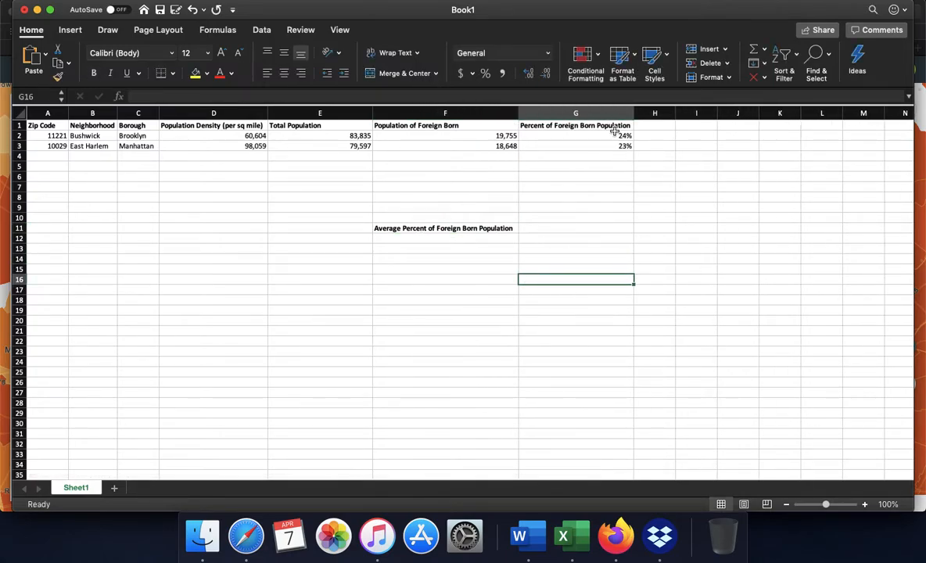
Calculate the average foreign-born percentage in cell G11 with the formula =AVERAGE(G2:G3).
{"action": "left_click", "coordinate": [570, 229]}
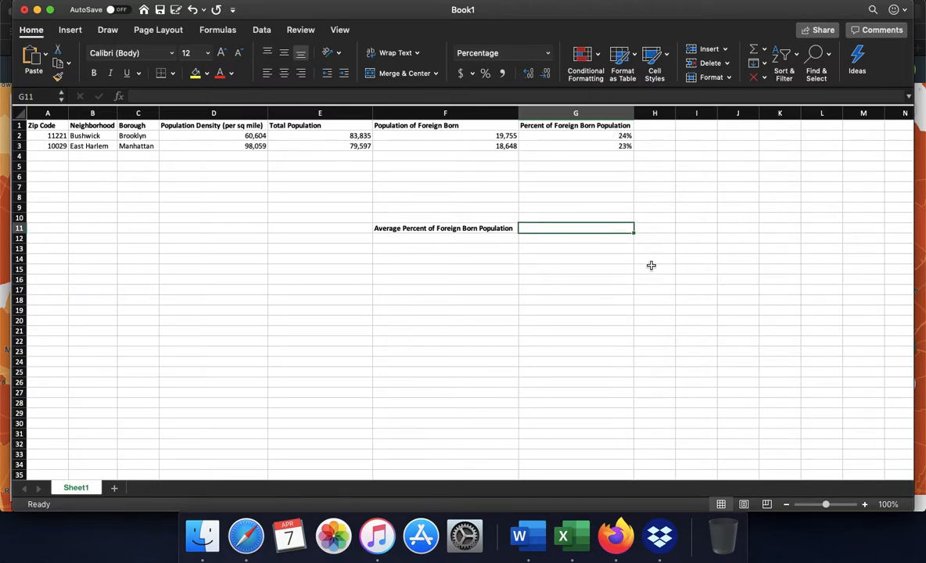
{"action": "type", "text": "=A"}
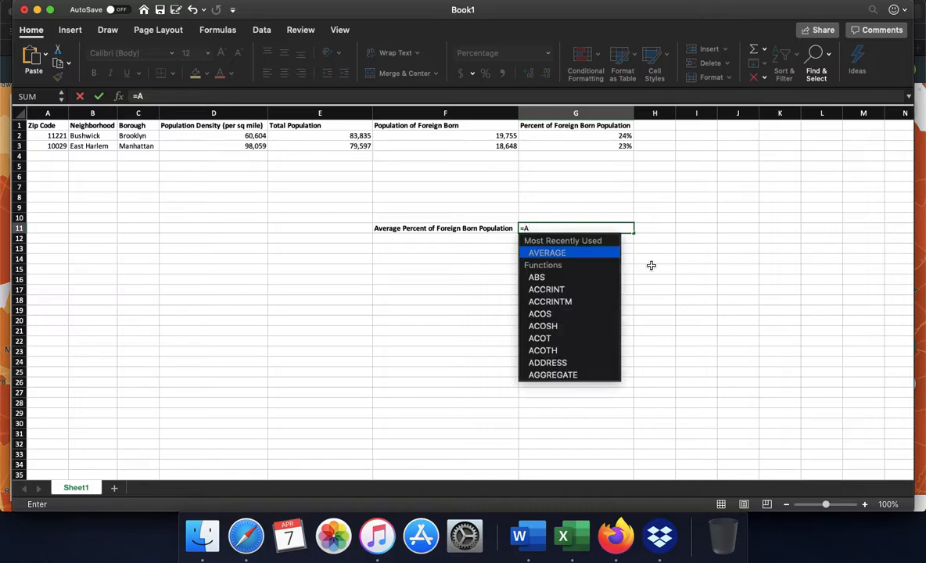
{"action": "type", "text": "VERAGE"}
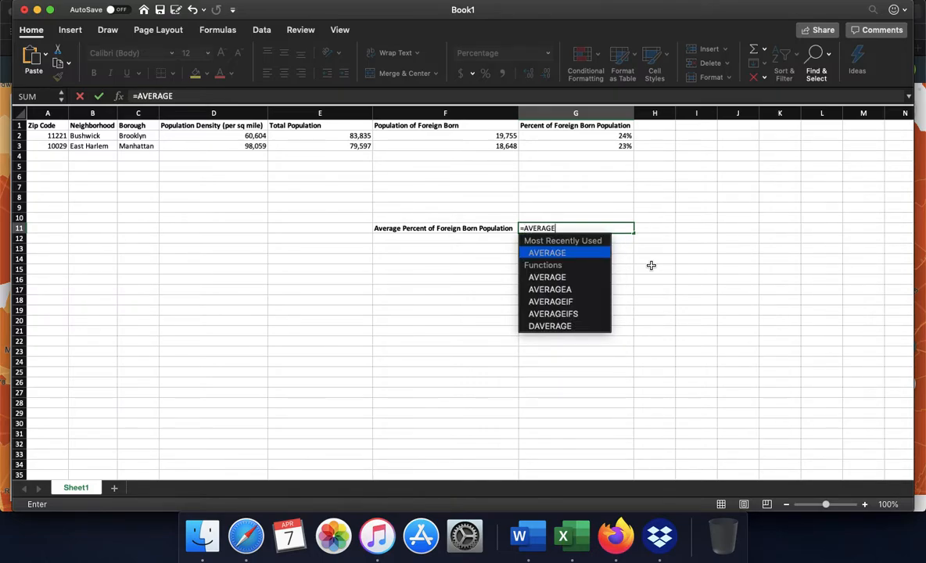
{"action": "type", "text": "("}
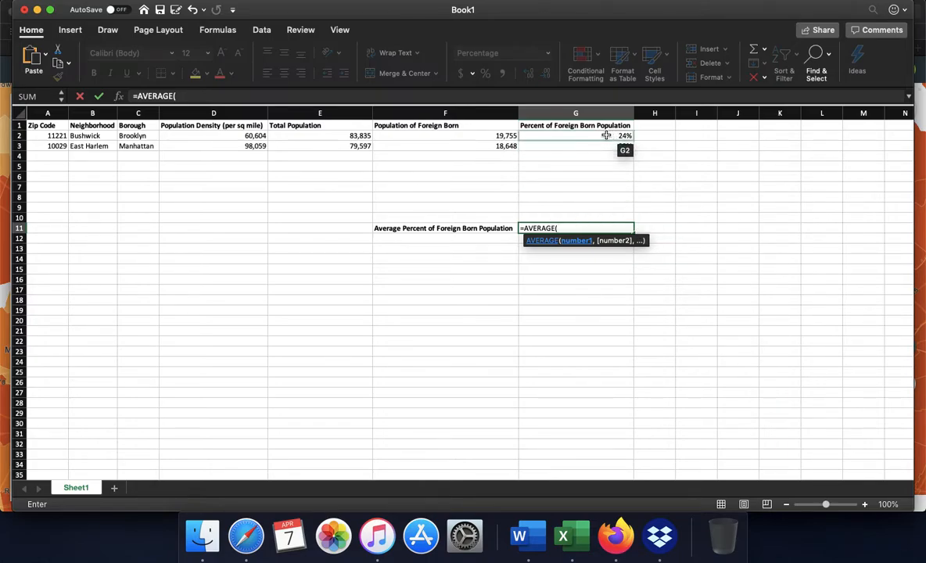
{"action": "type", "text": "G2:"}
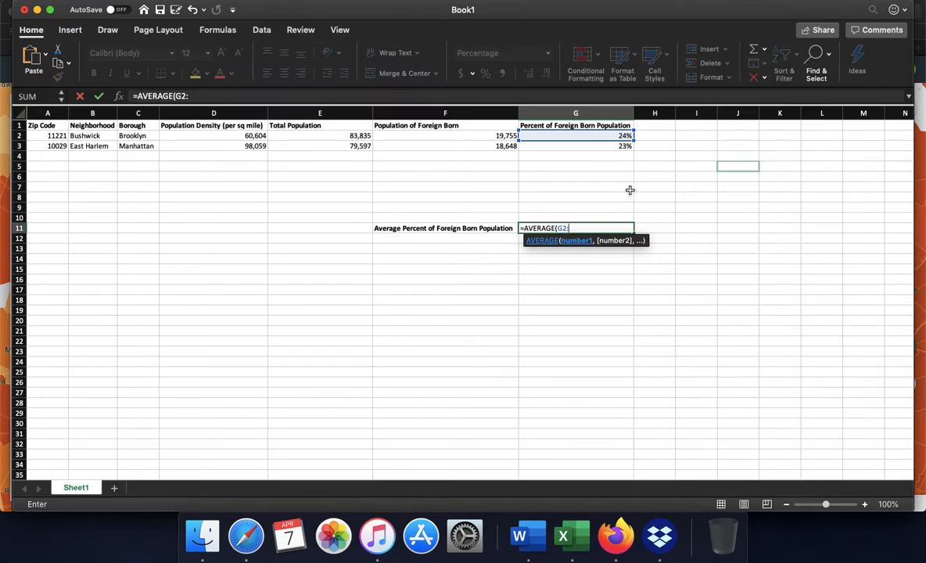
{"action": "type", "text": "G3"}
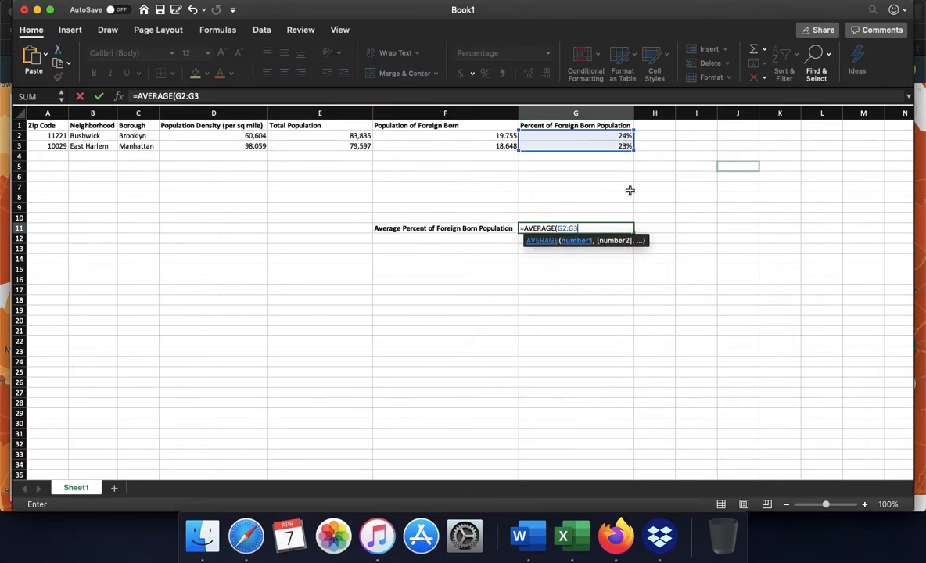
{"action": "type", "text": ")"}
{"action": "key", "text": "Return"}
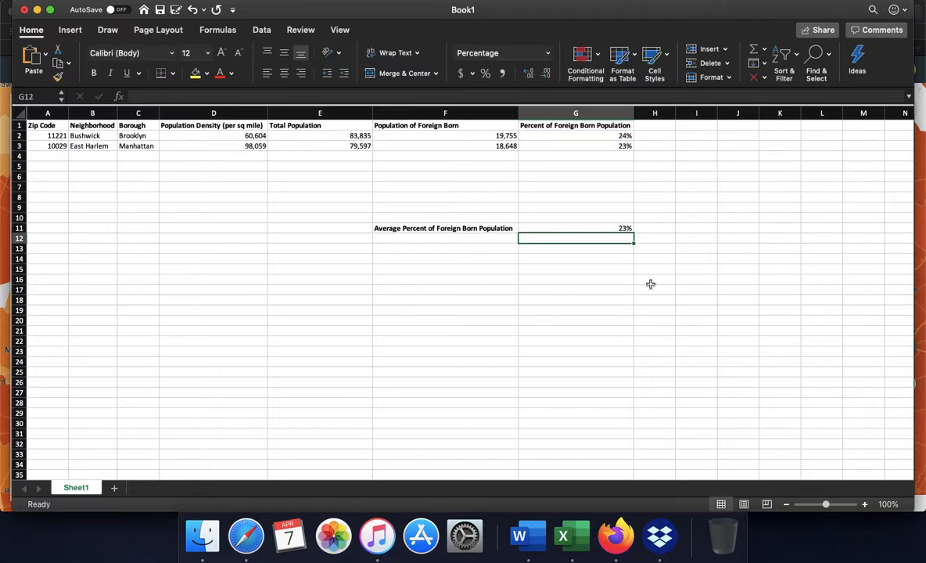
{"action": "key", "text": "Up"}
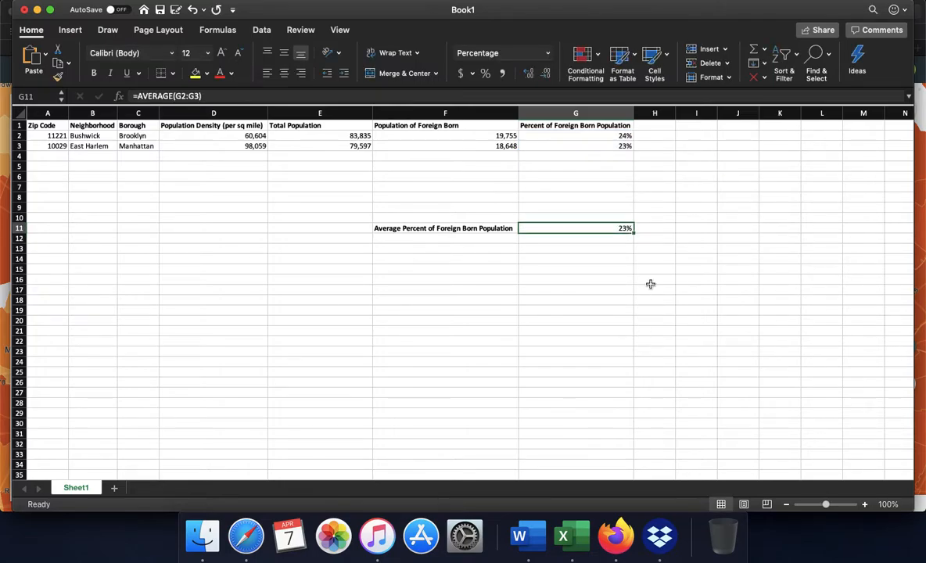
Switch to Social Explorer in Safari and map the 2018 Residence variable Moved From Different County WithIn Same State.
{"action": "left_click", "coordinate": [656, 127]}
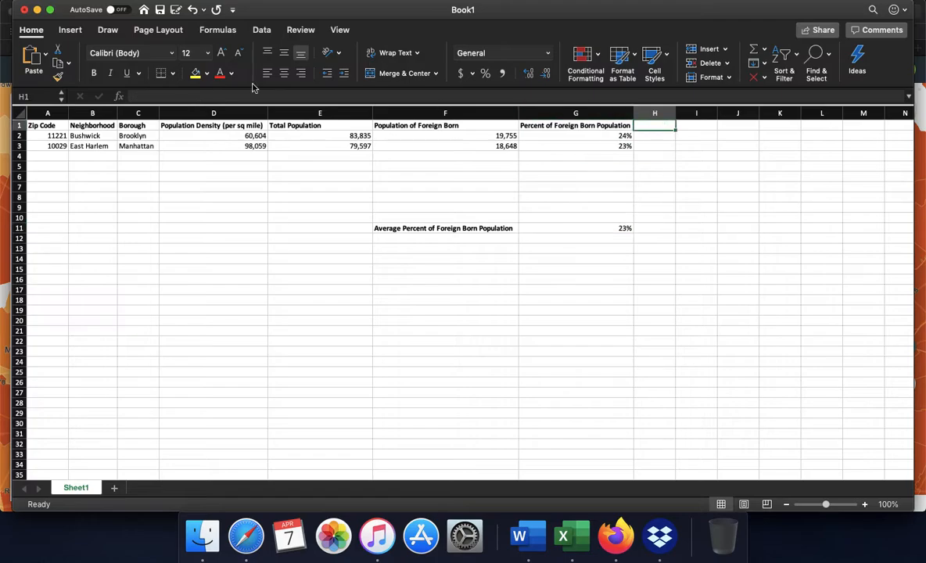
{"action": "left_click", "coordinate": [37, 9]}
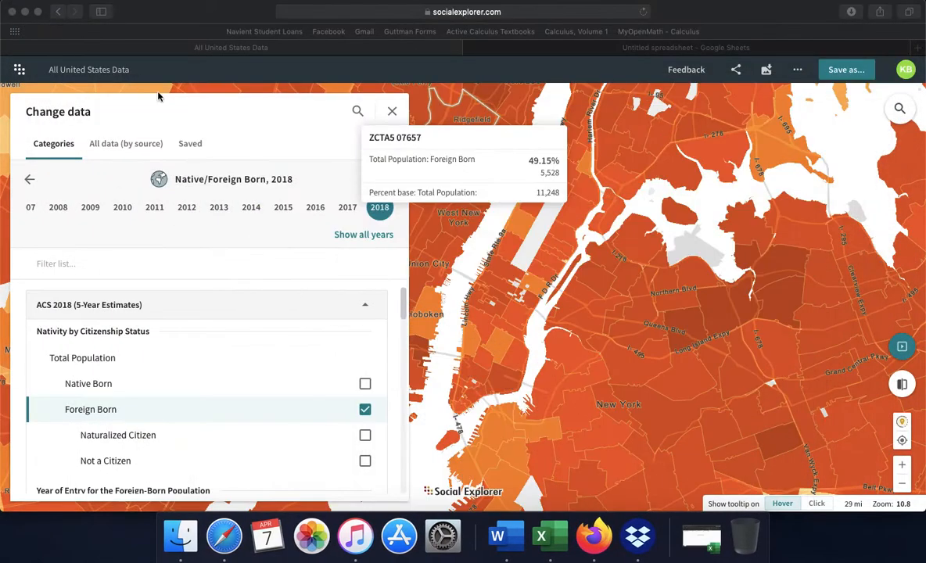
{"action": "left_click", "coordinate": [271, 143]}
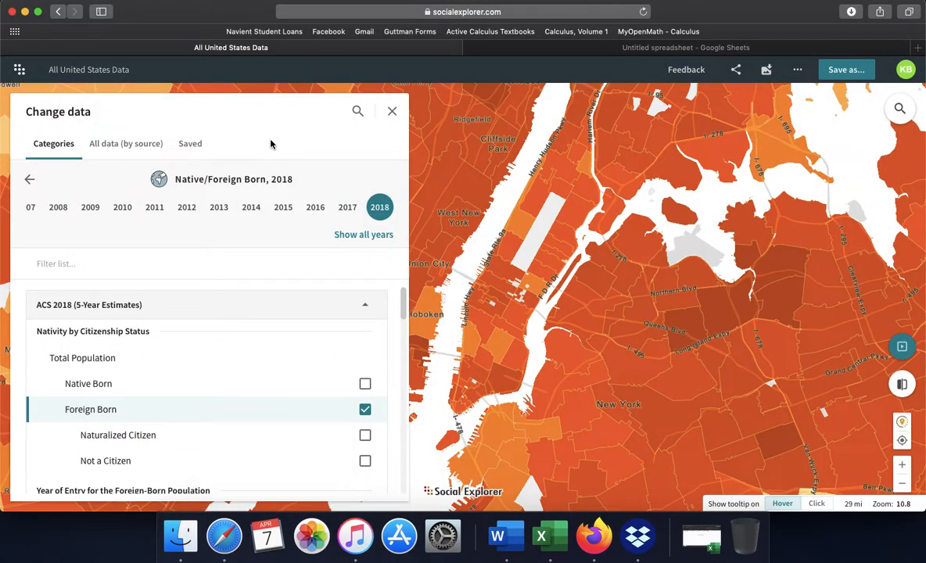
{"action": "left_click", "coordinate": [31, 182]}
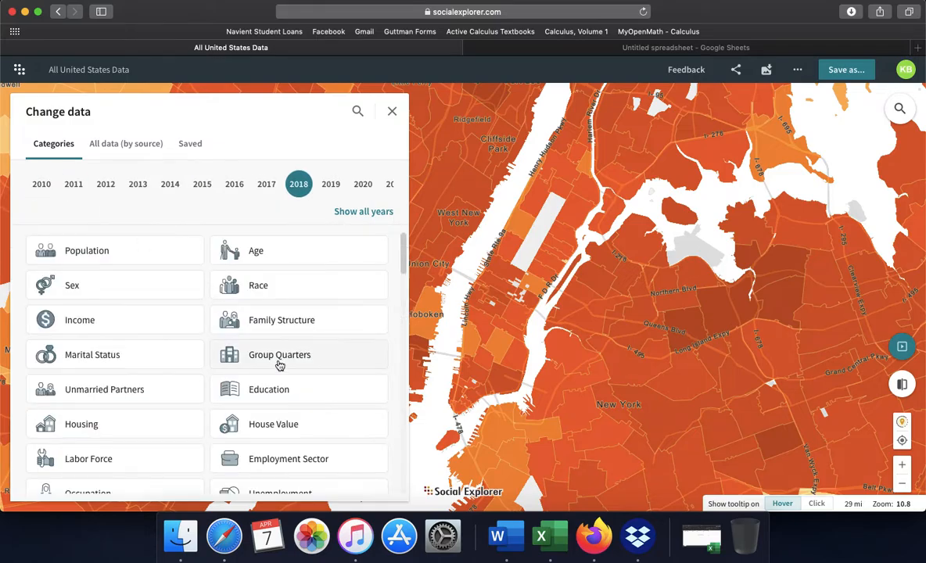
{"action": "scroll", "coordinate": [279, 364], "scroll_direction": "down", "scroll_amount": 5}
{"action": "scroll", "coordinate": [309, 345], "scroll_direction": "down", "scroll_amount": 2}
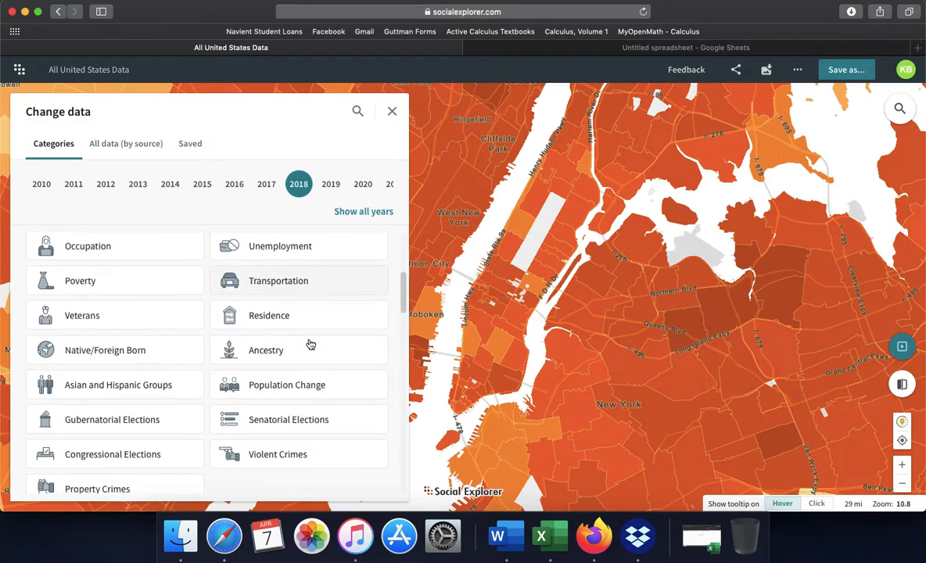
{"action": "left_click", "coordinate": [260, 318]}
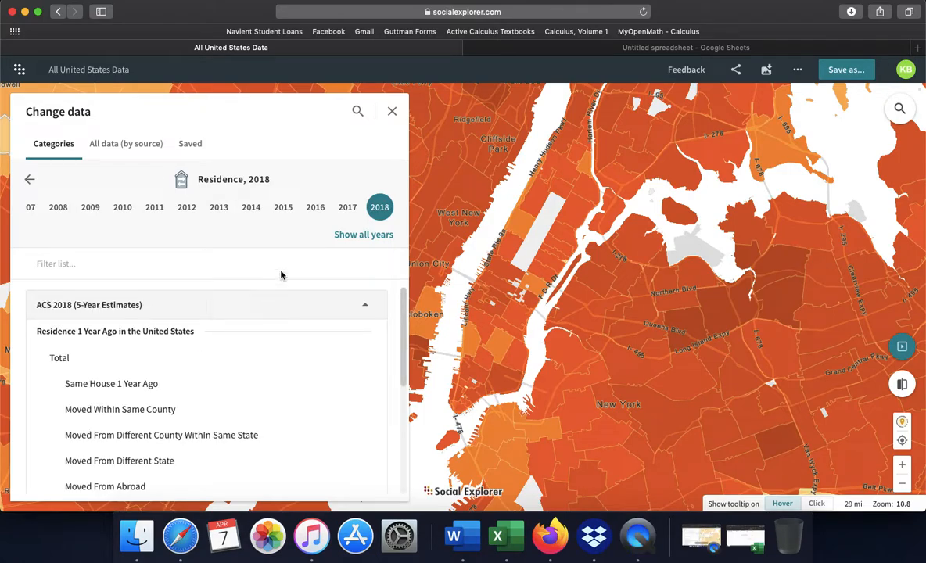
{"action": "scroll", "coordinate": [238, 360], "scroll_direction": "down", "scroll_amount": 2}
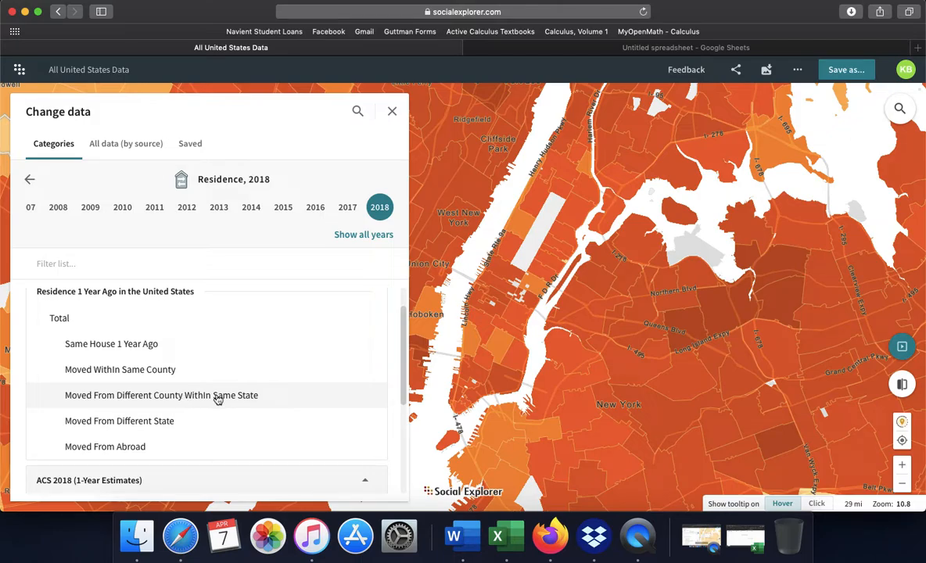
{"action": "left_click", "coordinate": [126, 401]}
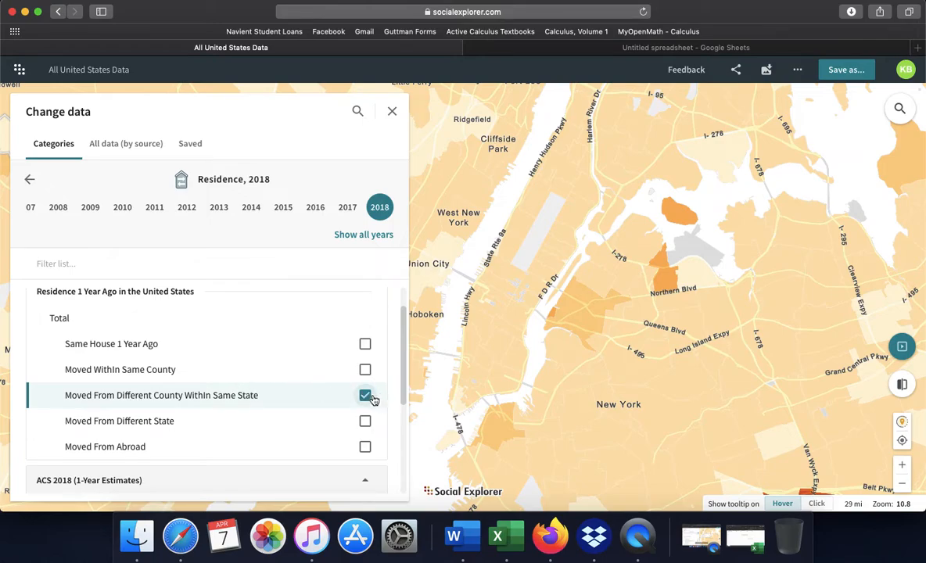
Read the mapped percentage for ZIP code 10029, switch back to Excel and enter 3.65% in cell H3.
{"action": "mouse_move", "coordinate": [582, 264]}
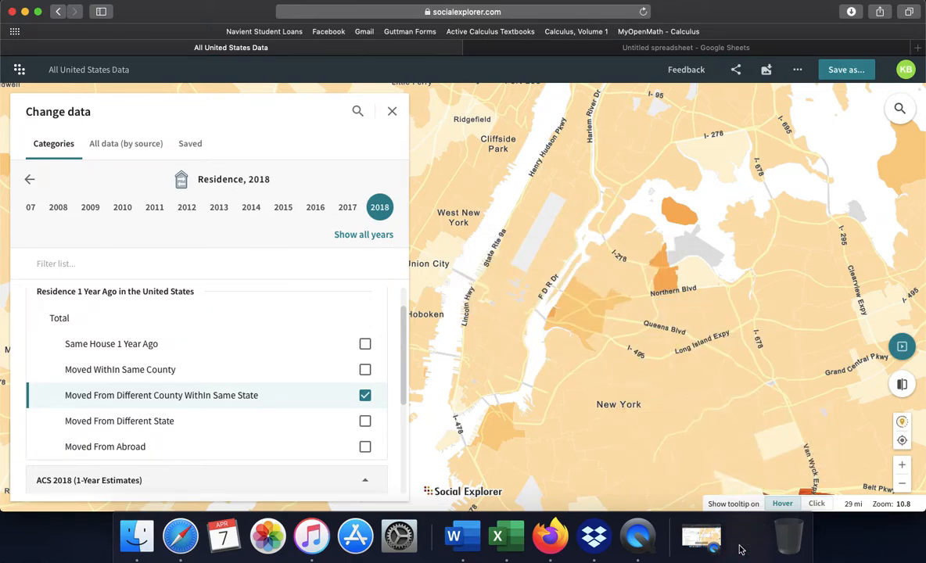
{"action": "left_click", "coordinate": [745, 537]}
{"action": "left_click", "coordinate": [721, 140]}
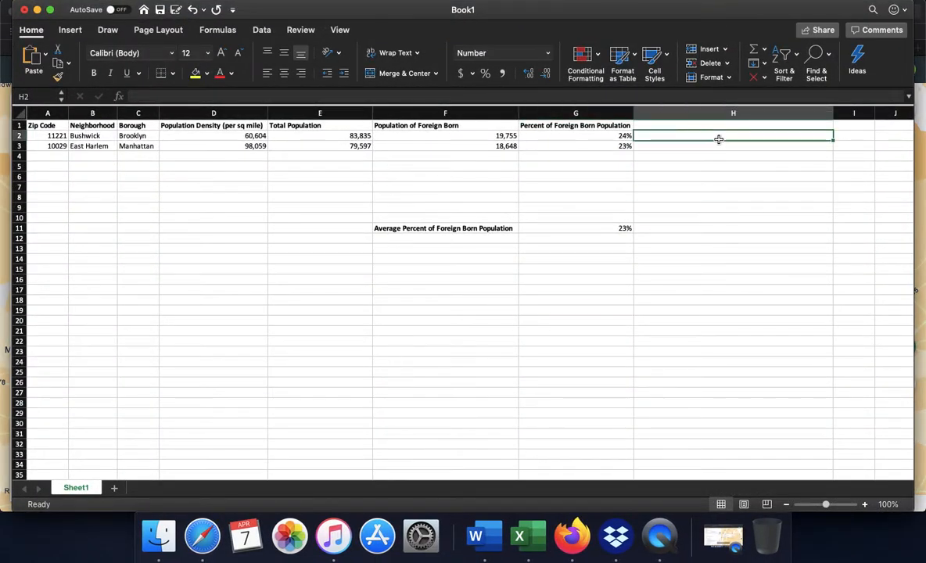
{"action": "key", "text": "Down"}
{"action": "type", "text": "2.05%"}
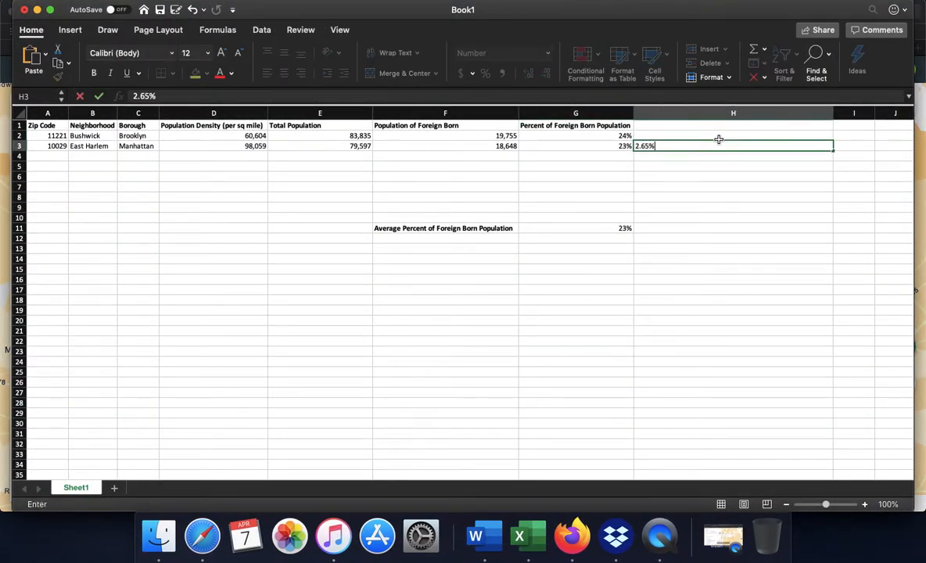
{"action": "key", "text": "BackSpace"}
{"action": "key", "text": "BackSpace"}
{"action": "key", "text": "BackSpace"}
{"action": "key", "text": "BackSpace"}
{"action": "key", "text": "BackSpace"}
{"action": "type", "text": "3.65%"}
{"action": "key", "text": "Return"}
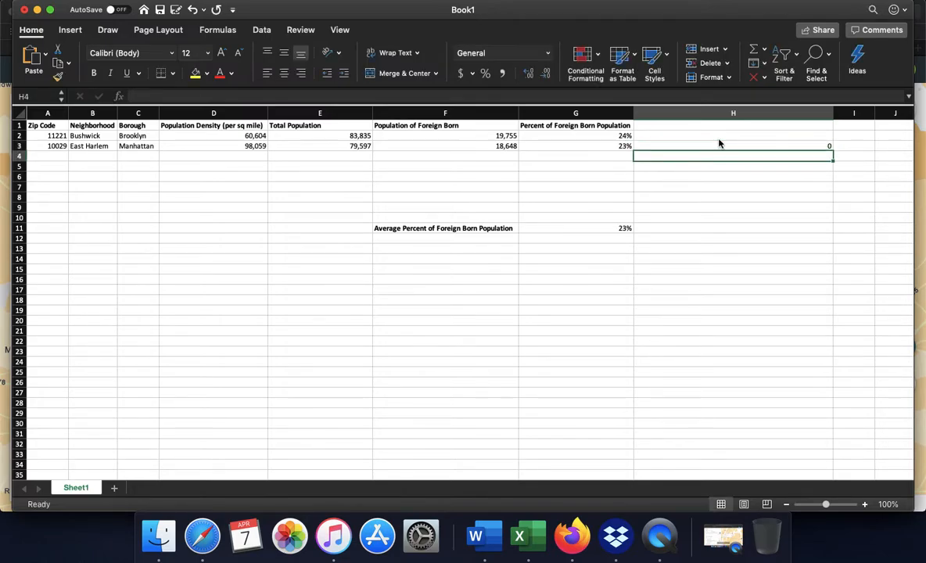
{"action": "key", "text": "Up"}
{"action": "left_click", "coordinate": [685, 219]}
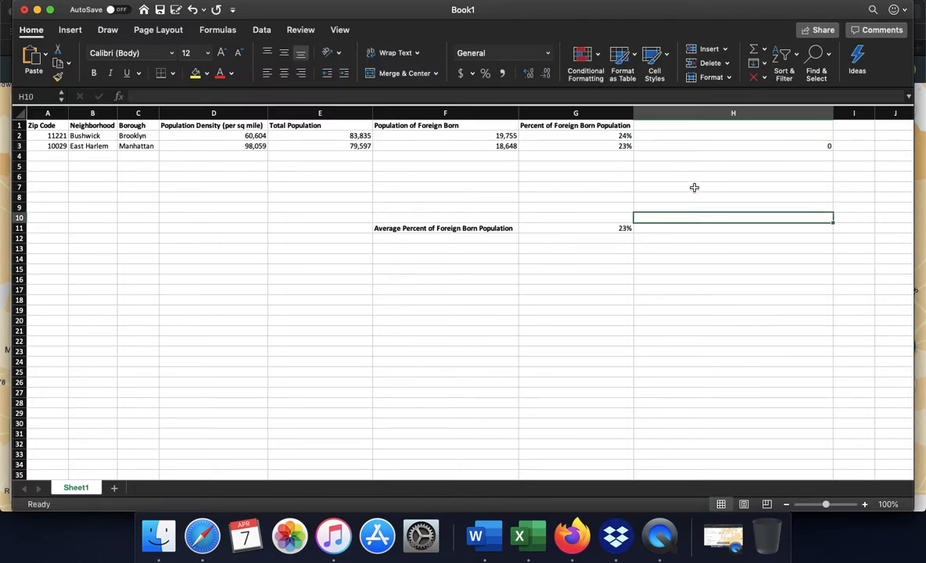
{"action": "left_click", "coordinate": [684, 148]}
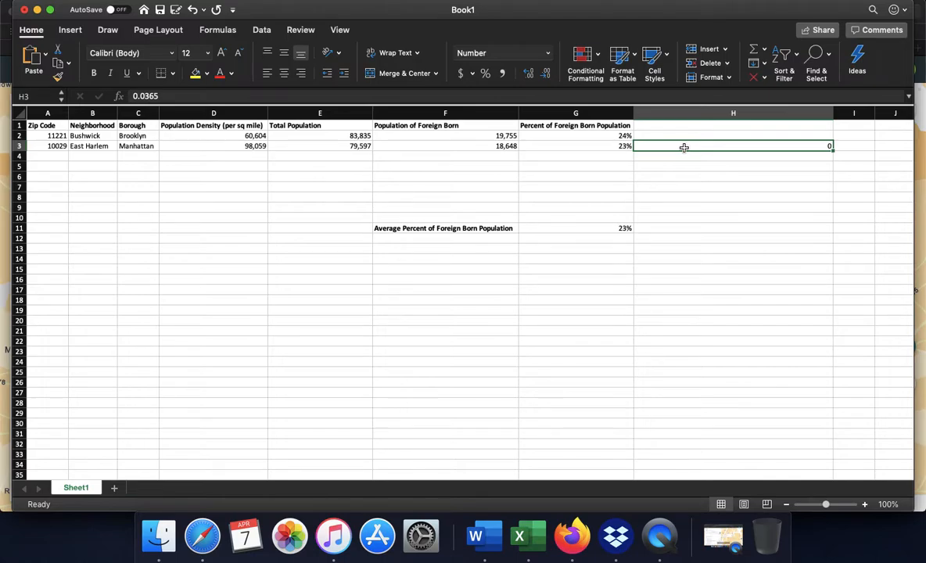
Apply the percent style to the range H1:H5.
{"action": "left_click_drag", "start_coordinate": [711, 163], "coordinate": [705, 124]}
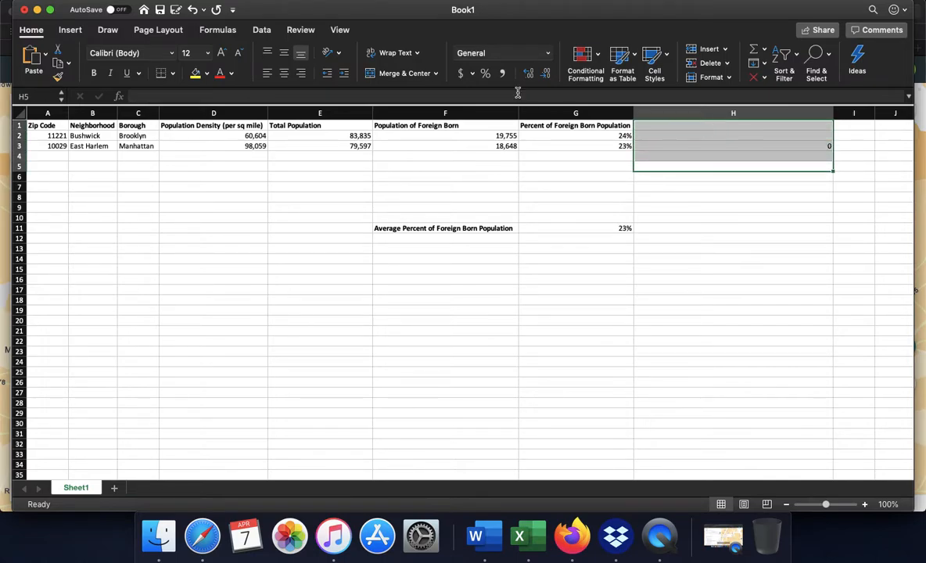
{"action": "left_click", "coordinate": [485, 73]}
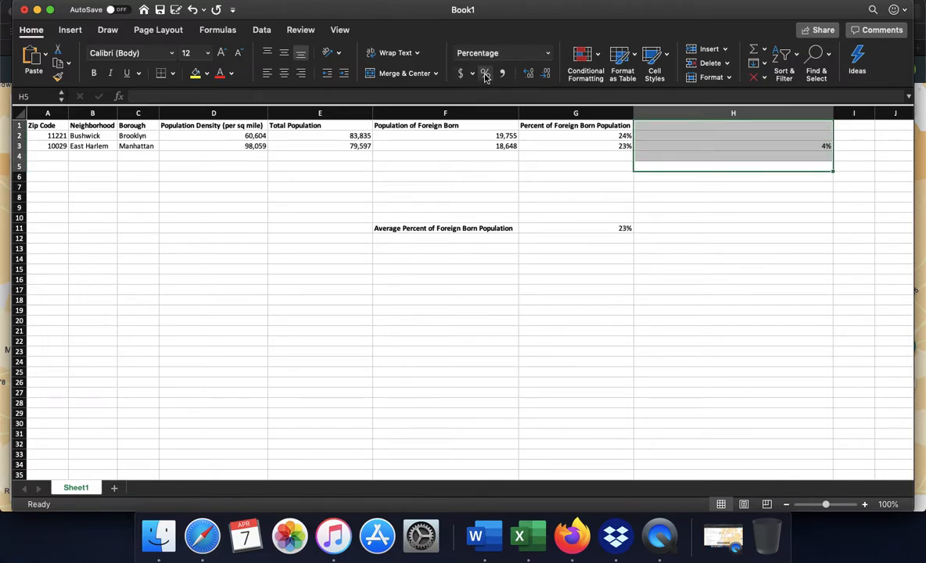
{"action": "left_click", "coordinate": [768, 183]}
{"action": "left_click", "coordinate": [820, 146]}
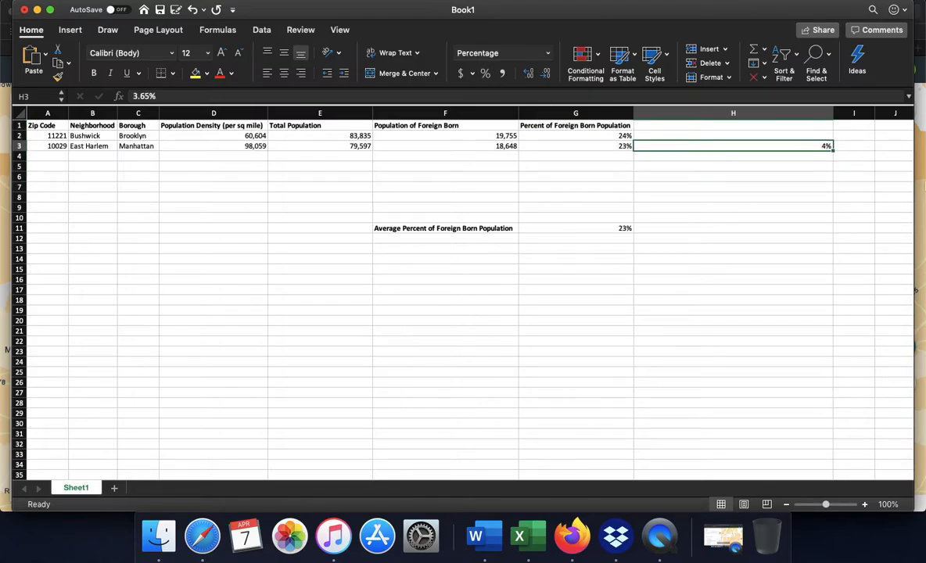
Re-enter 3.65% in cell H3 and display it with two decimal places.
{"action": "type", "text": "3.65"}
{"action": "key", "text": "Return"}
{"action": "key", "text": "Up"}
{"action": "left_click", "coordinate": [529, 76]}
{"action": "left_click", "coordinate": [529, 76]}
Enter the header Percent of People that Moved From Different County Within NY in cell H1 and widen column H to fit it.
{"action": "left_click", "coordinate": [737, 126]}
{"action": "type", "text": "Perc"}
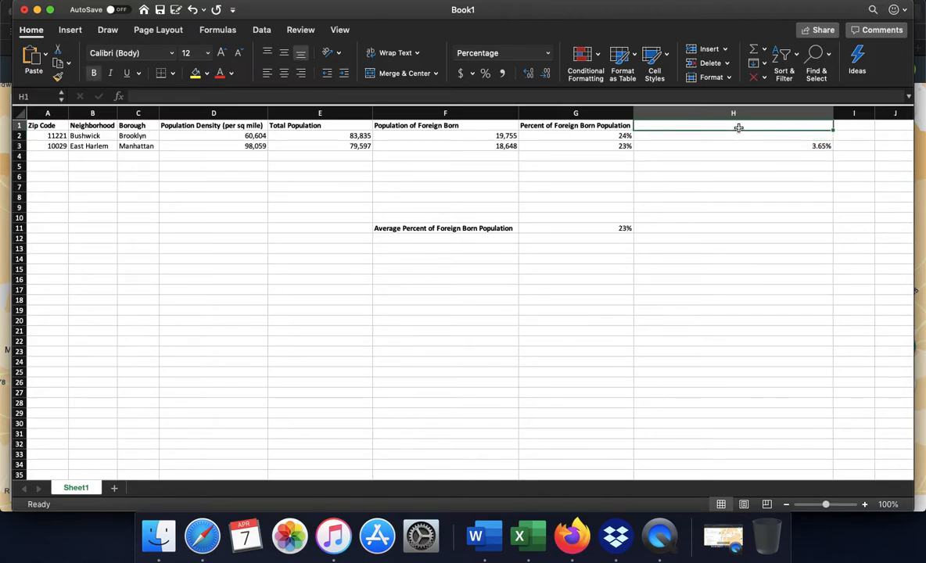
{"action": "type", "text": "ent of P"}
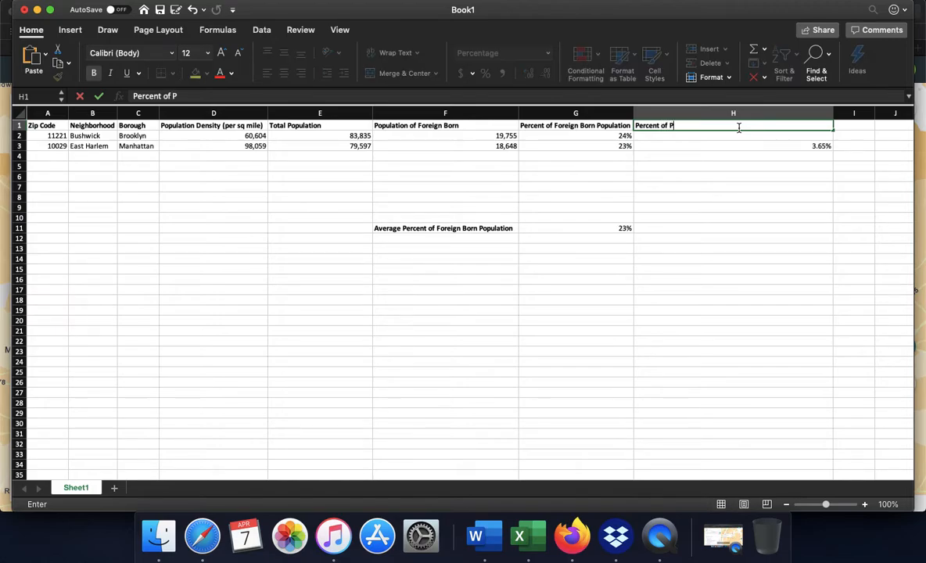
{"action": "type", "text": "eople that Moved "}
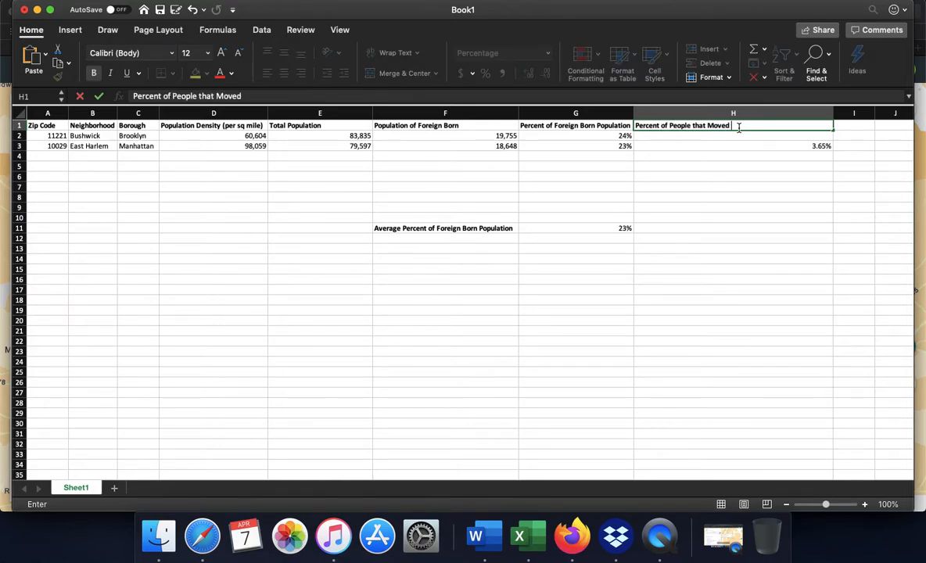
{"action": "type", "text": "From Different COunt"}
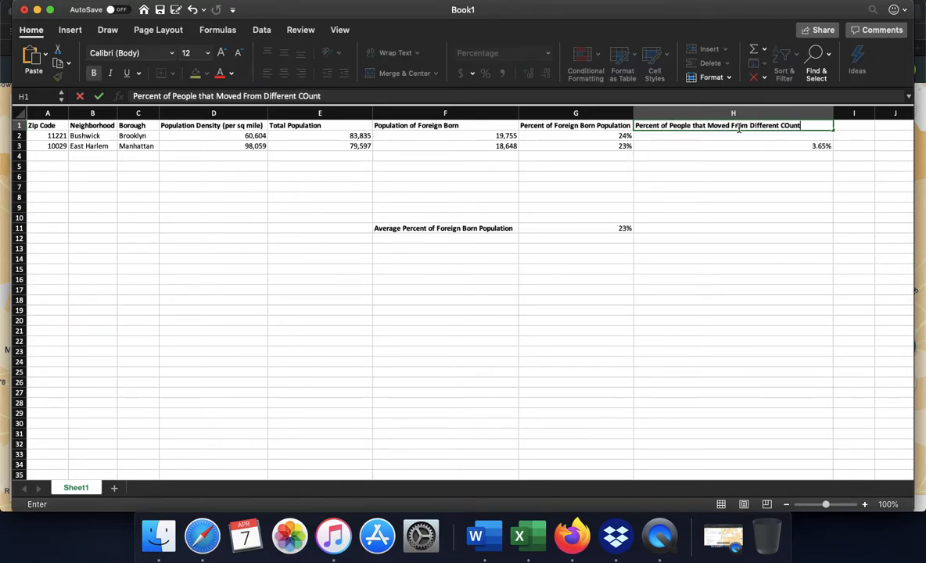
{"action": "key", "text": "BackSpace"}
{"action": "key", "text": "BackSpace"}
{"action": "key", "text": "BackSpace"}
{"action": "type", "text": "ounty Within SA"}
{"action": "key", "text": "BackSpace"}
{"action": "key", "text": "BackSpace"}
{"action": "type", "text": "NY"}
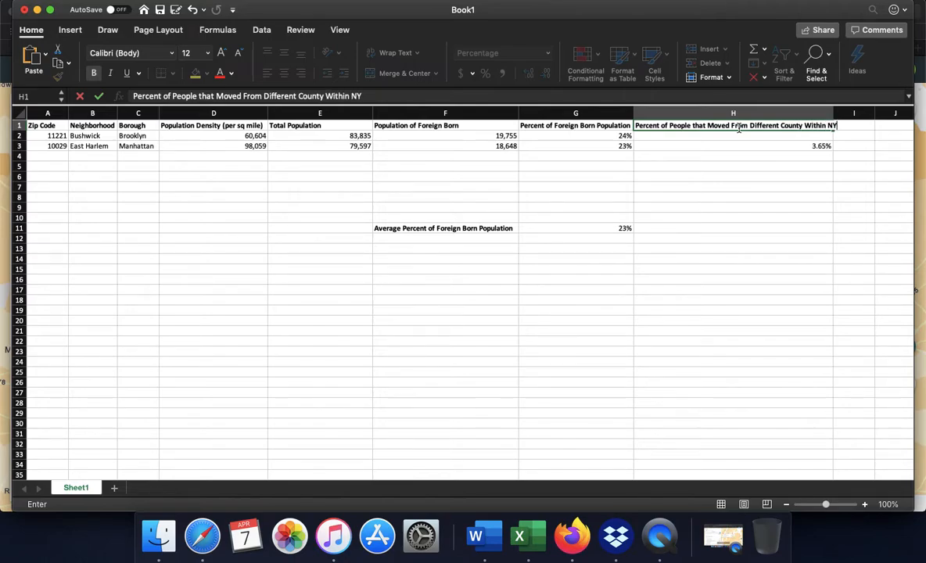
{"action": "left_click", "coordinate": [771, 156]}
{"action": "left_click_drag", "start_coordinate": [834, 112], "coordinate": [843, 112]}
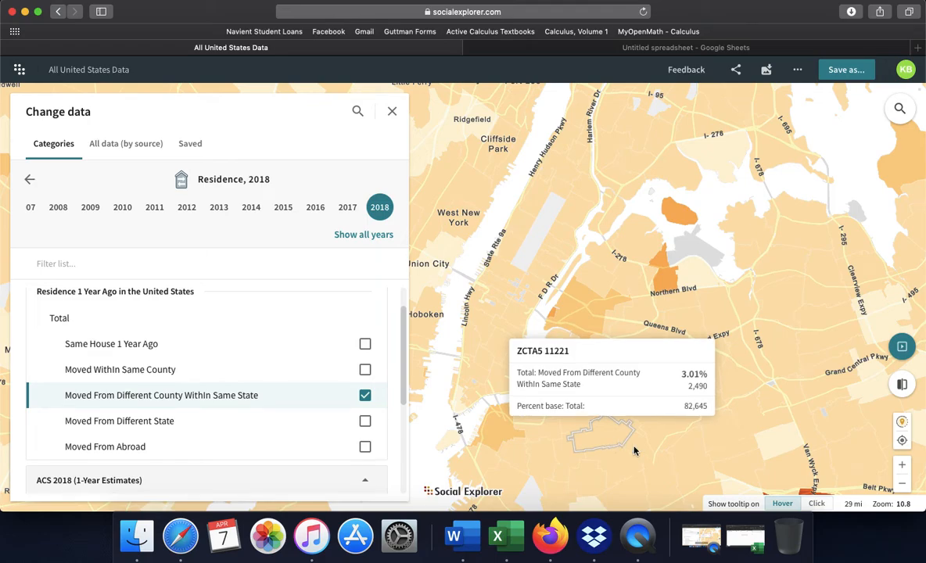
Switch from the Social Explorer map back to Excel and enter 3.01% in cell H2 for ZIP code 11221.
{"action": "left_click", "coordinate": [745, 536]}
{"action": "left_click", "coordinate": [813, 140]}
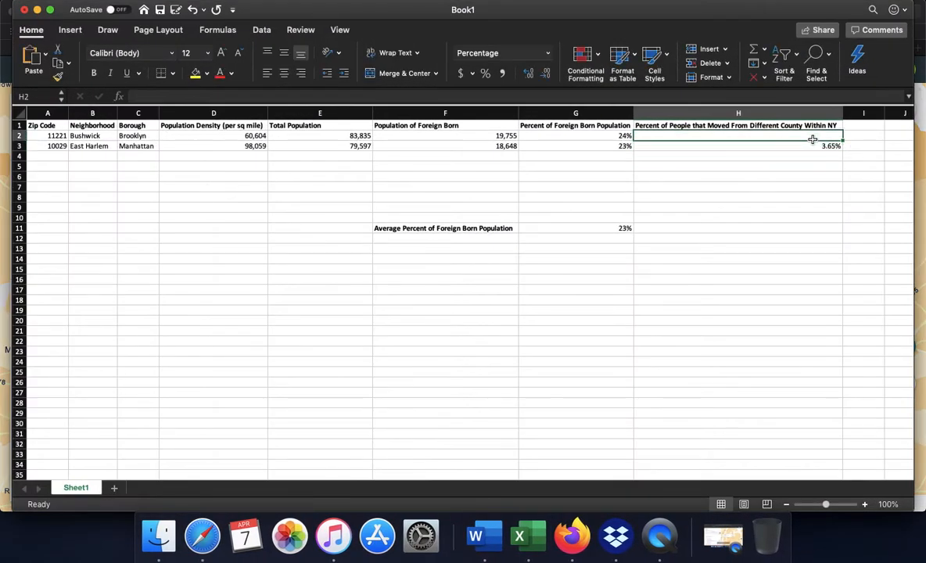
{"action": "type", "text": "2.03"}
{"action": "key", "text": "BackSpace"}
{"action": "key", "text": "BackSpace"}
{"action": "key", "text": "BackSpace"}
{"action": "key", "text": "BackSpace"}
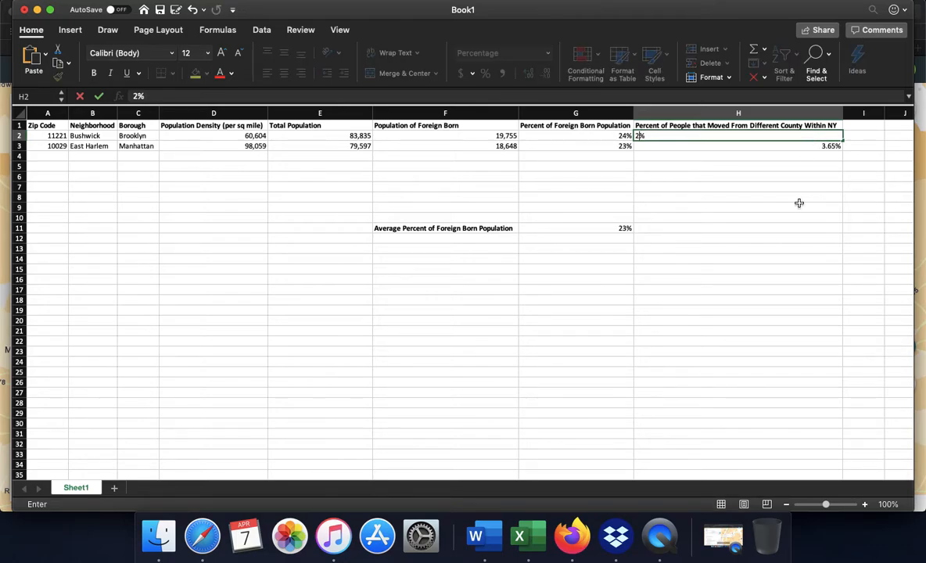
{"action": "type", "text": "3.31"}
{"action": "left_click", "coordinate": [799, 203]}
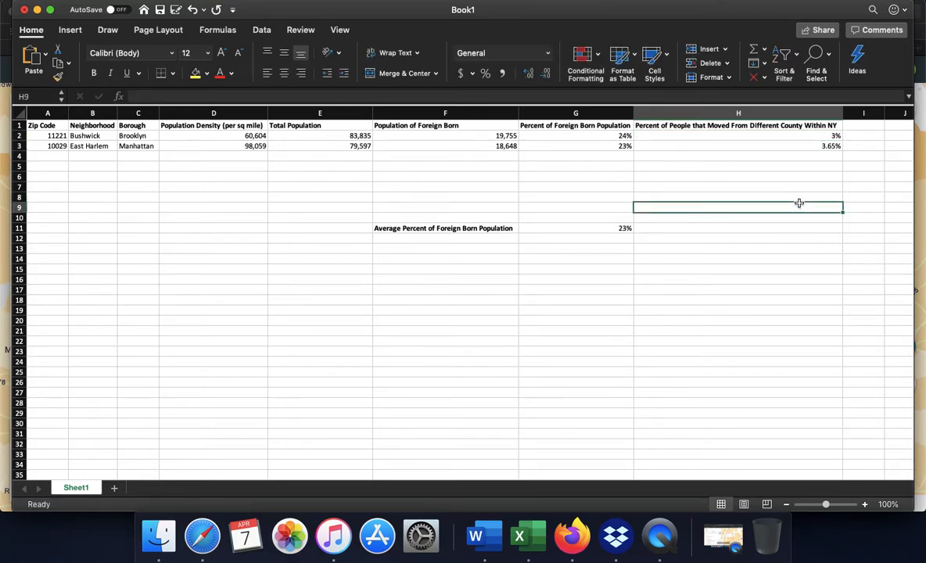
Display the percentage in cell H2 with two decimal places.
{"action": "left_click", "coordinate": [804, 136]}
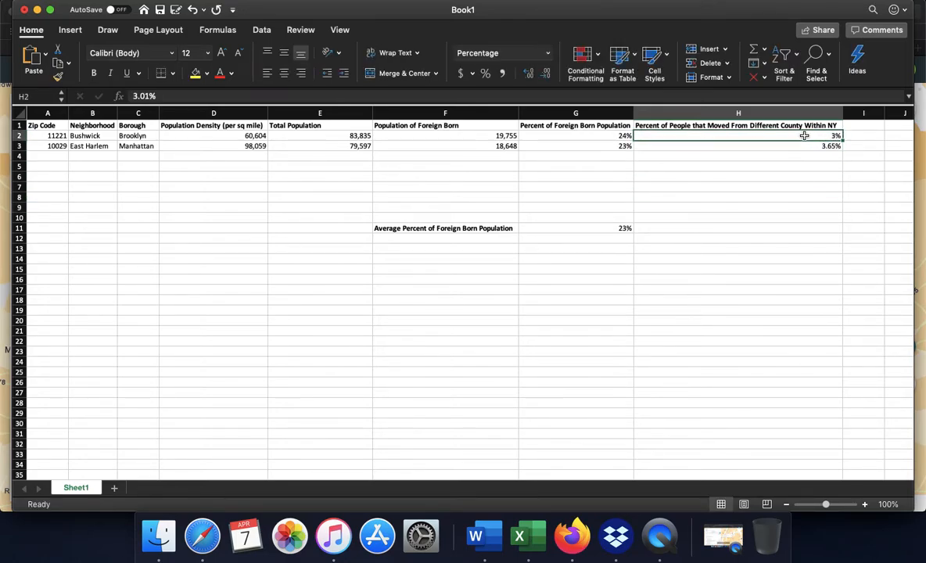
{"action": "left_click", "coordinate": [529, 74]}
{"action": "left_click", "coordinate": [529, 75]}
{"action": "left_click", "coordinate": [793, 225]}
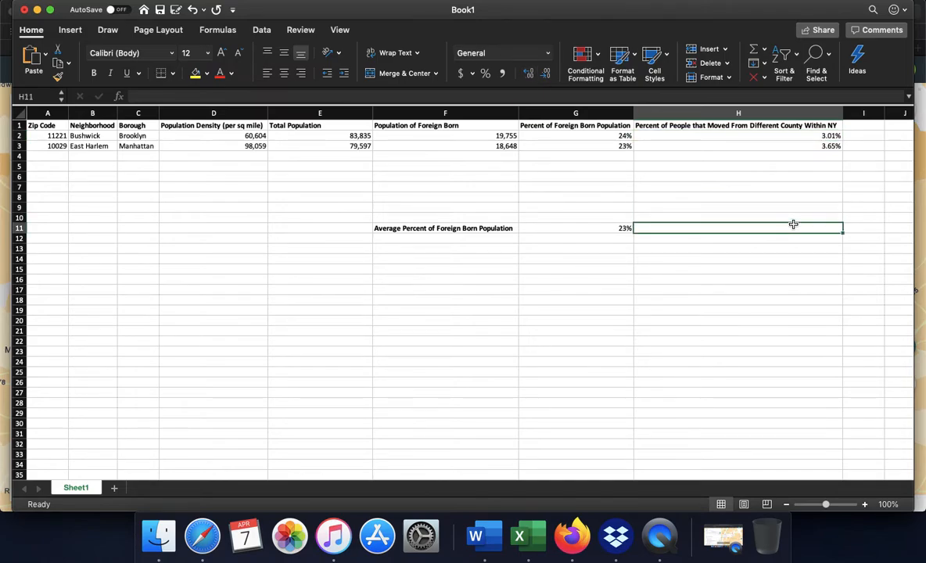
Minimize the Excel workbook, switch to the untitled Google Sheets spreadsheet in the browser, and select cell E2.
{"action": "left_click", "coordinate": [703, 269]}
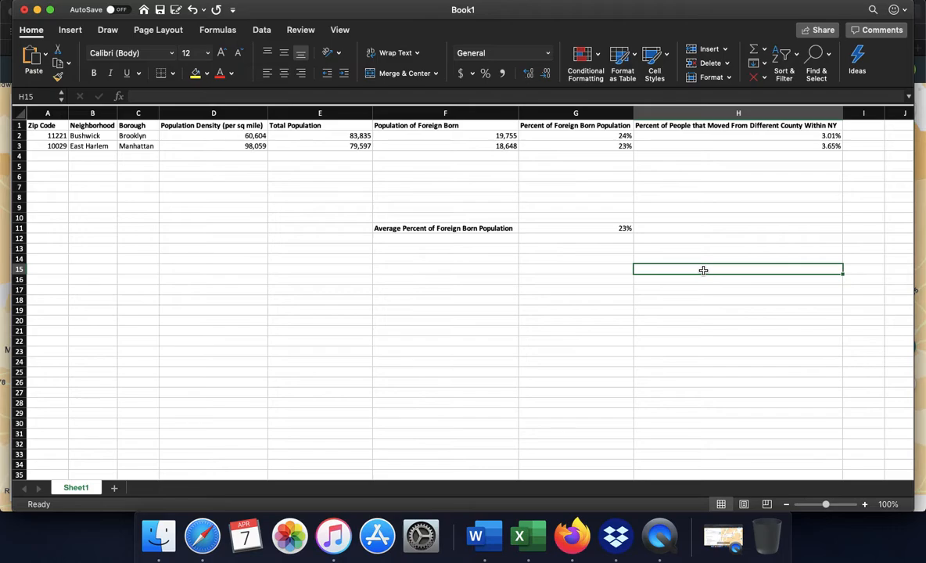
{"action": "left_click", "coordinate": [37, 11]}
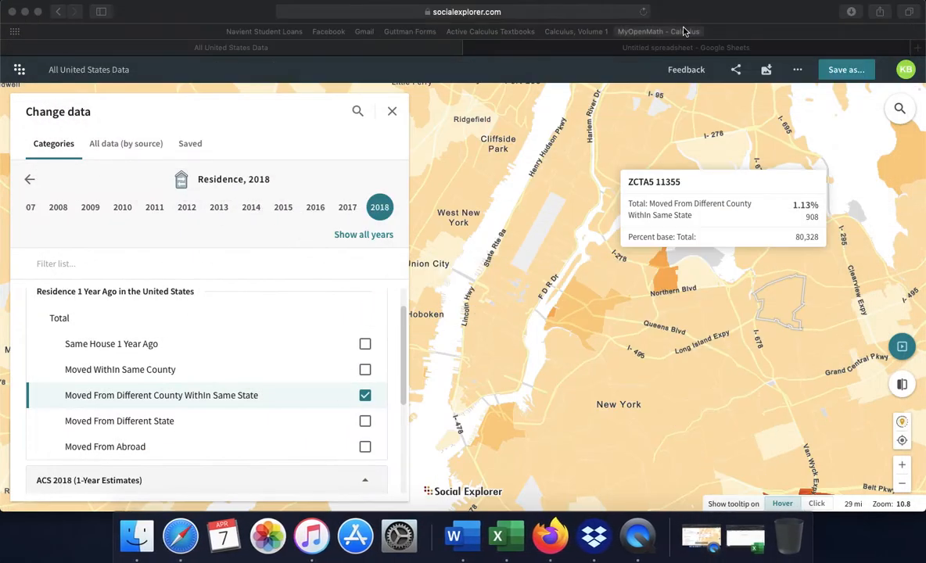
{"action": "left_click", "coordinate": [628, 48]}
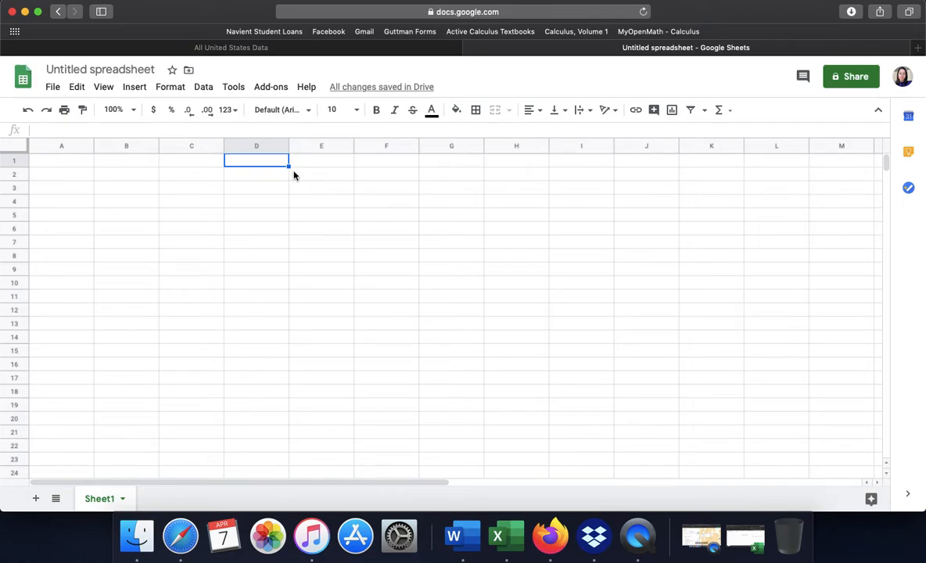
{"action": "left_click", "coordinate": [313, 177]}
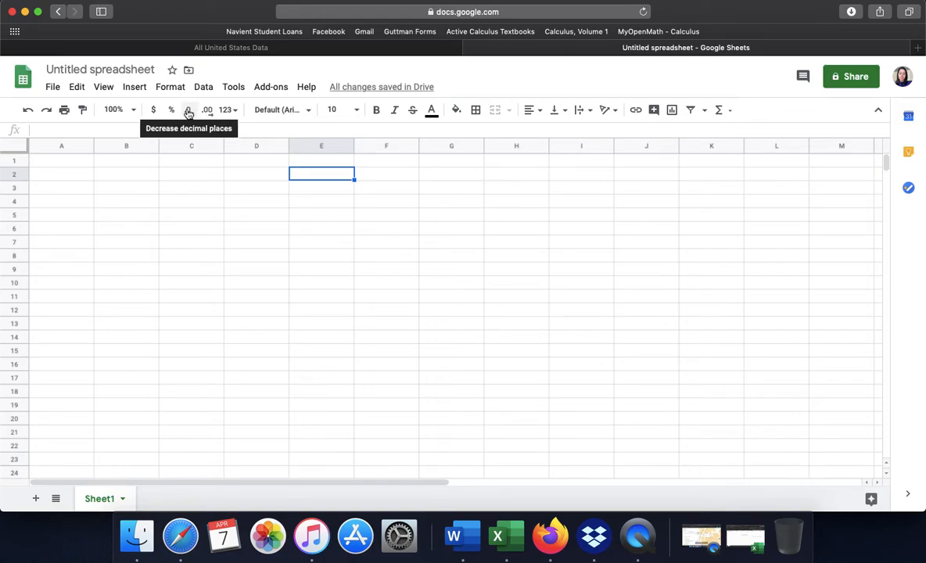
Open the sharing settings of the untitled Google Sheets spreadsheet and enter the recipient's e-mail address.
{"action": "left_click", "coordinate": [845, 82]}
{"action": "left_click", "coordinate": [537, 339]}
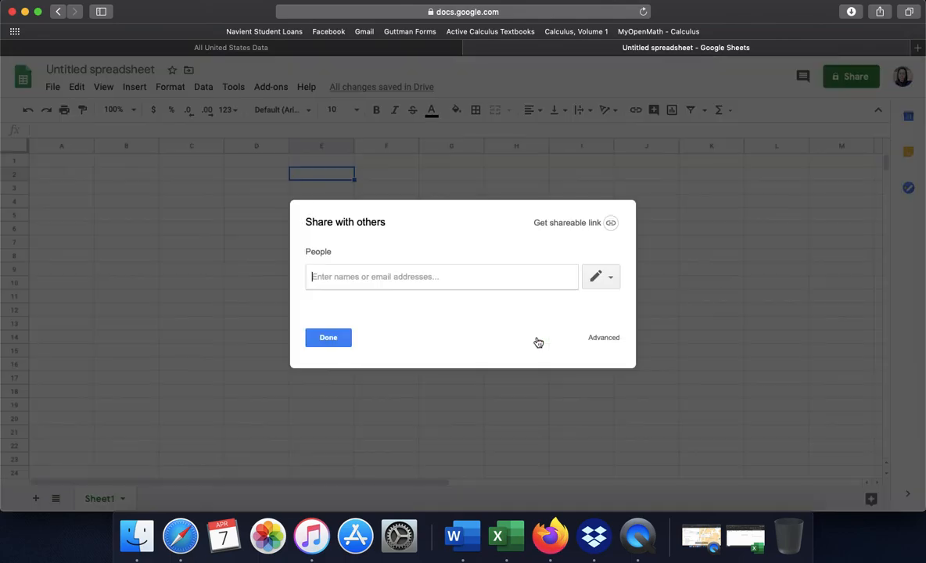
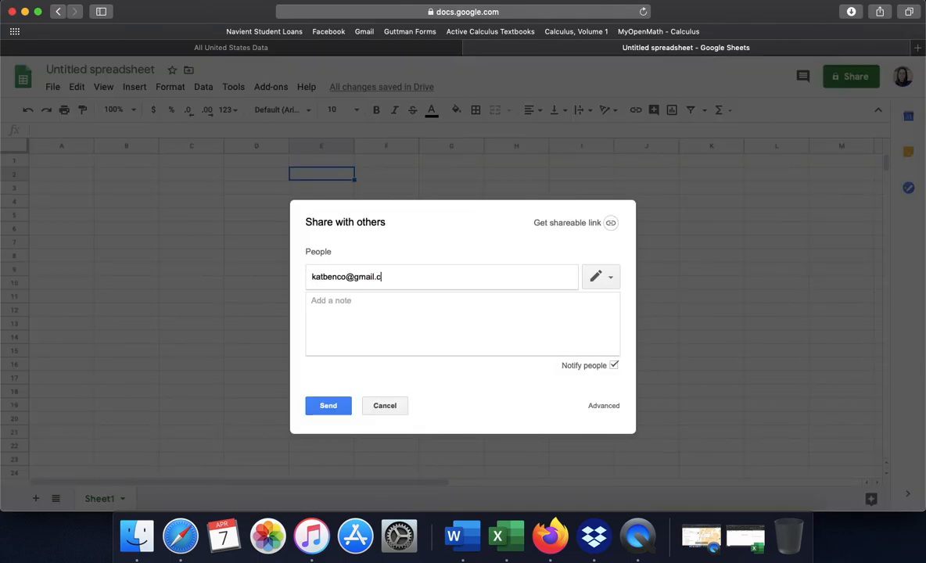